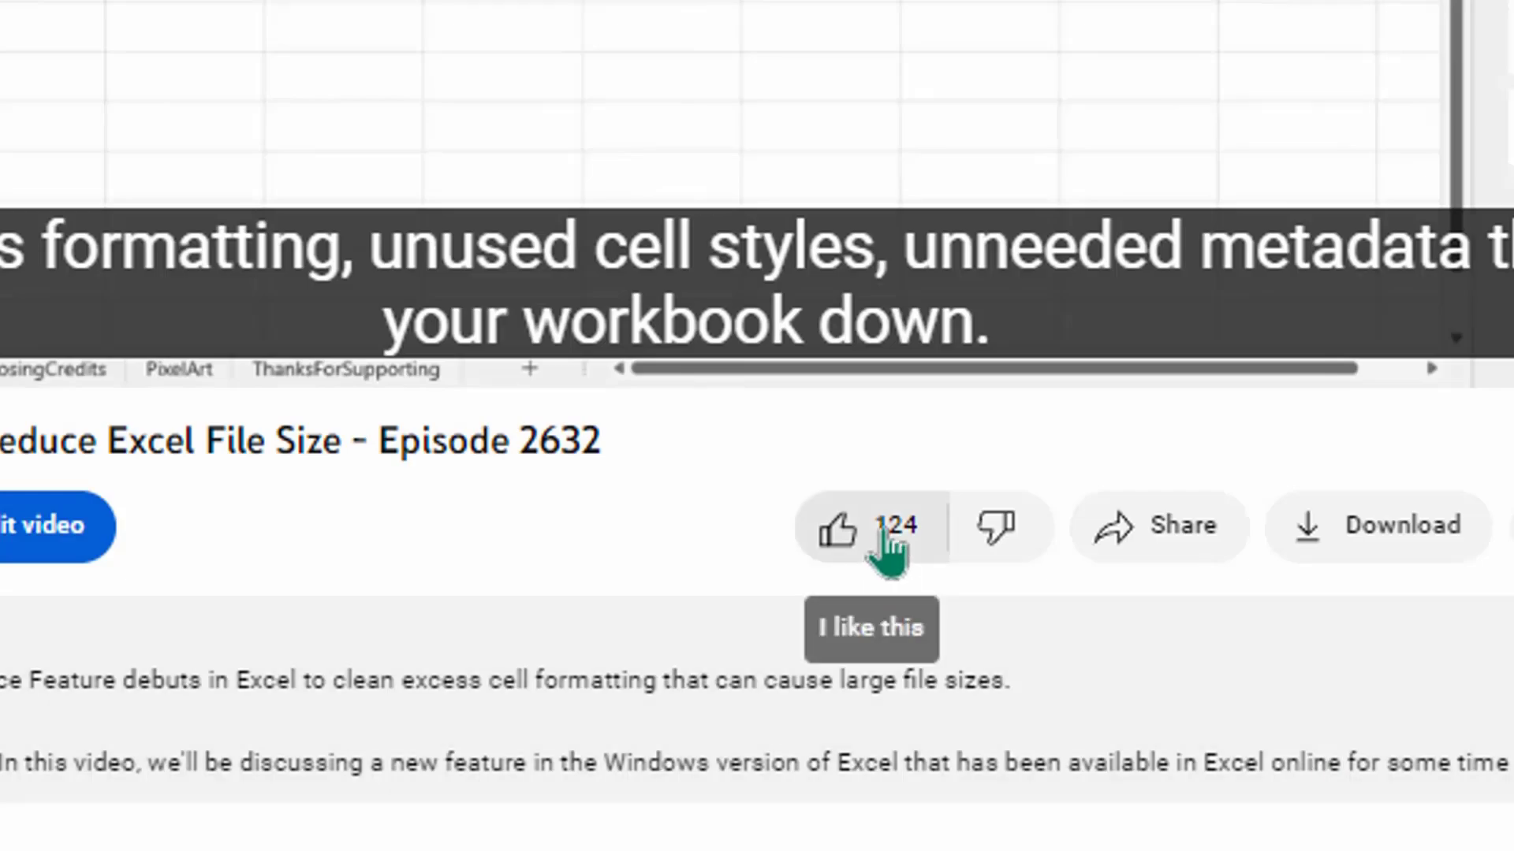
# - Open the Copilot pane beside the sales table and place the cursor in its prompt box
pyautogui.click(887, 539)
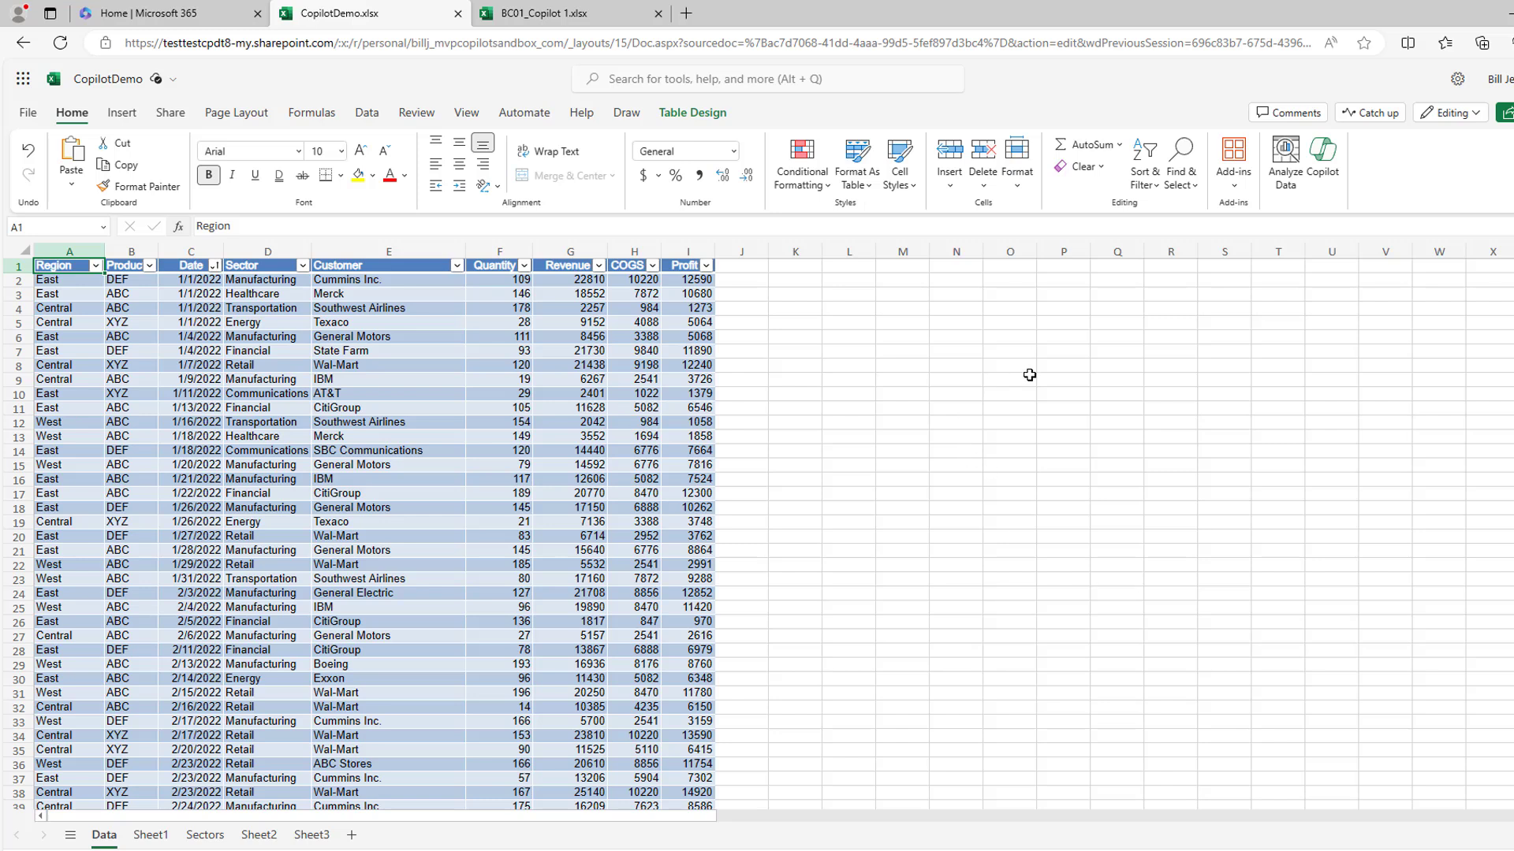
pyautogui.click(1324, 150)
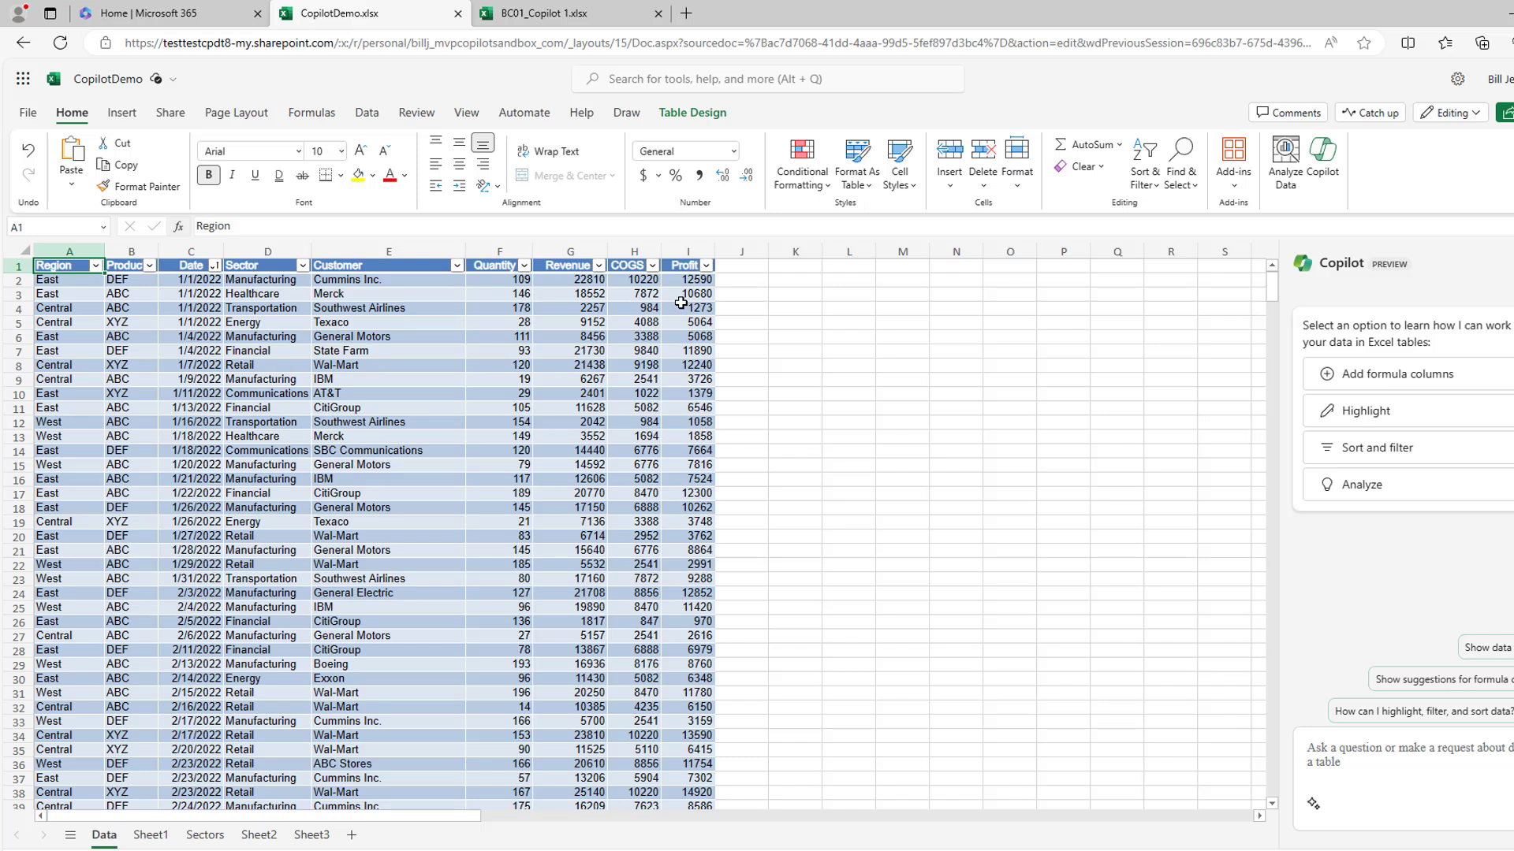
pyautogui.click(1338, 757)
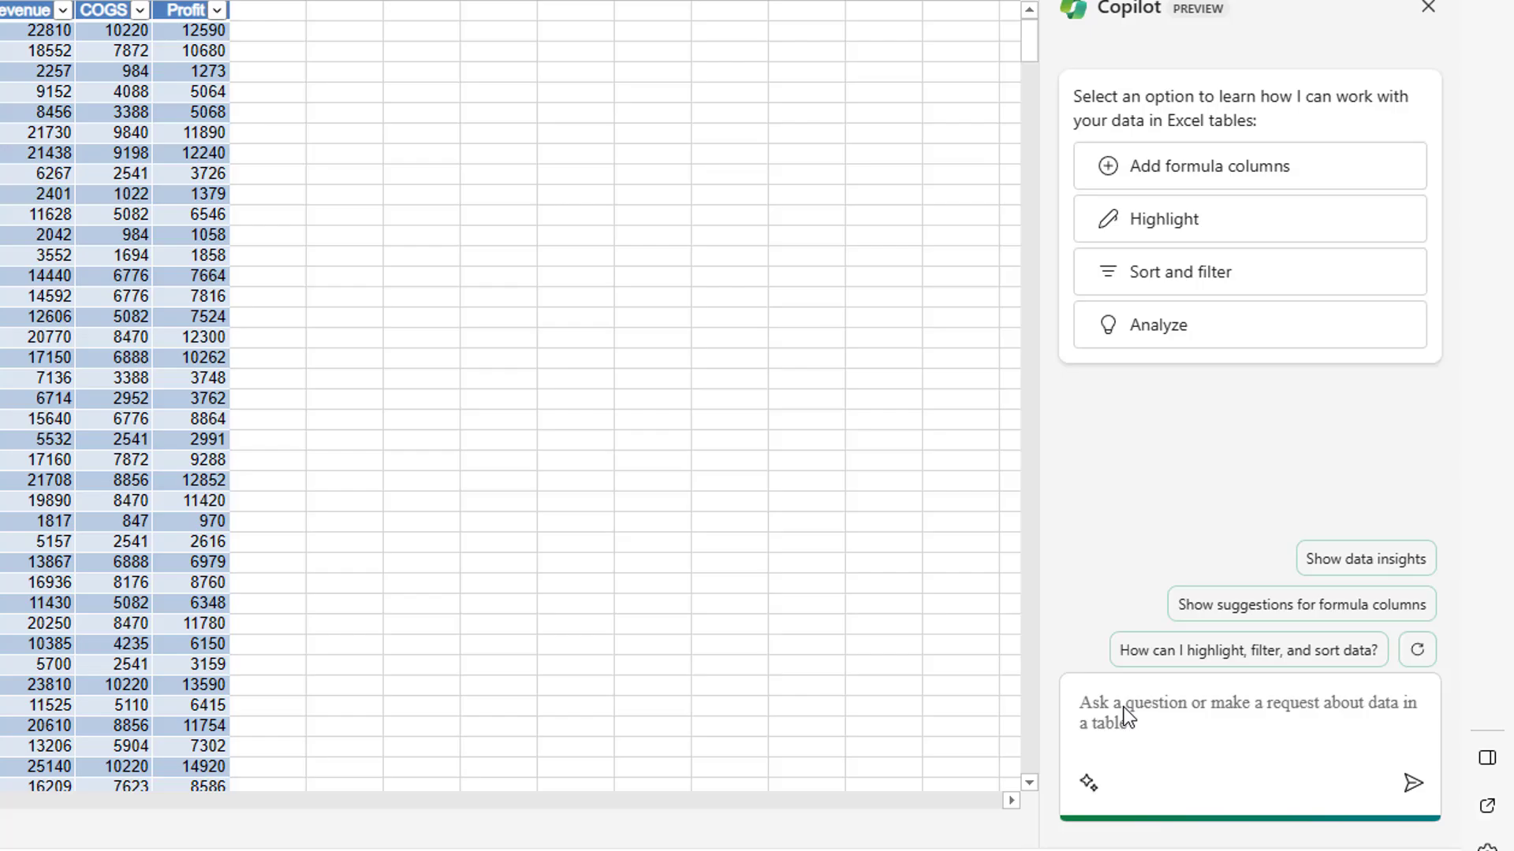
pyautogui.write('Cal')
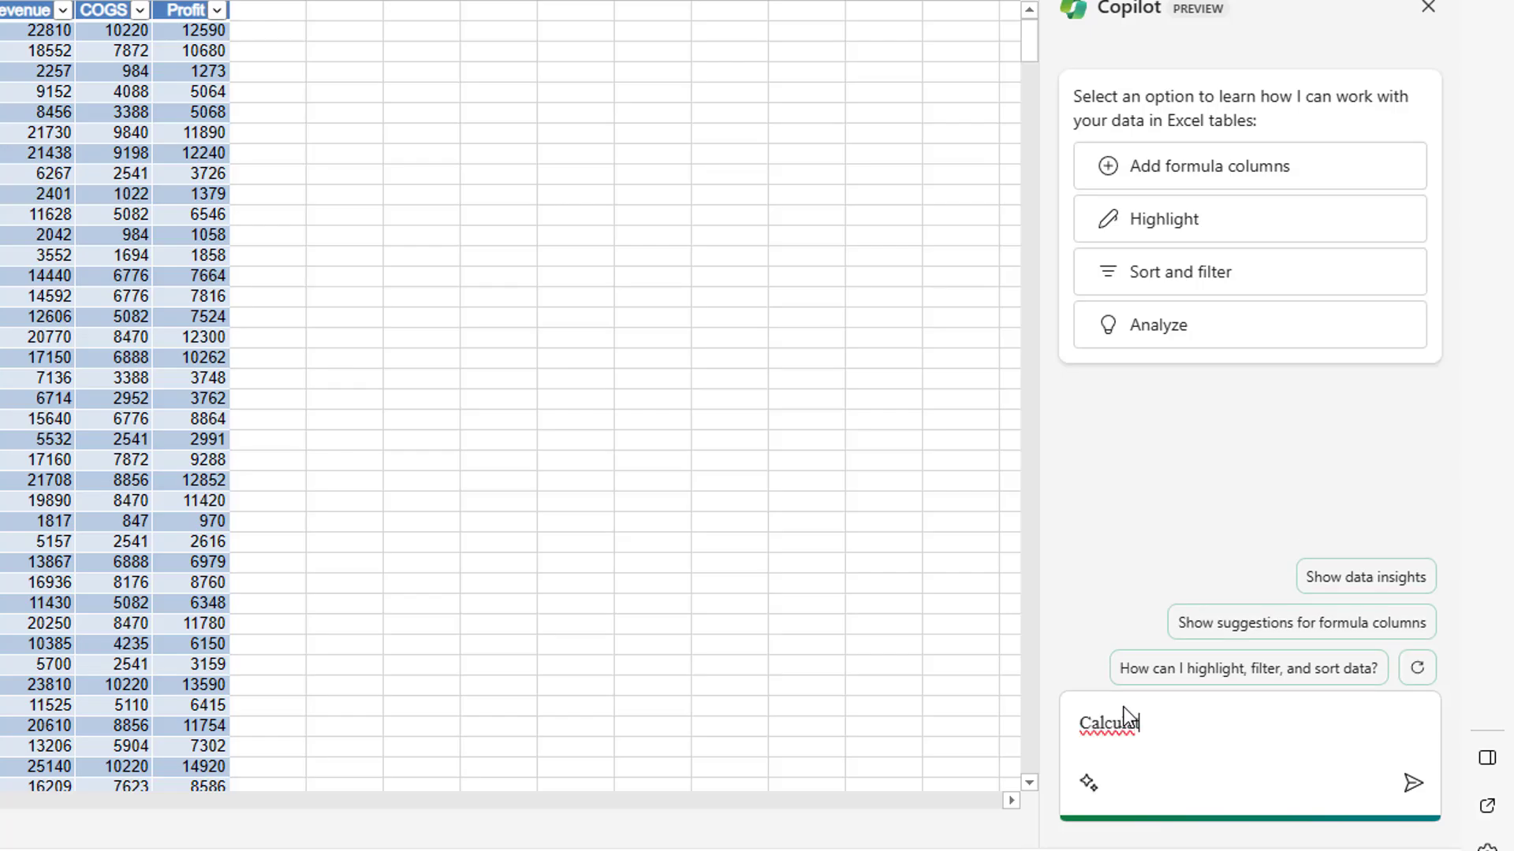
pyautogui.write('culate GPO')
pyautogui.press('BackSpace')
pyautogui.write('%')
pyautogui.click(1412, 786)
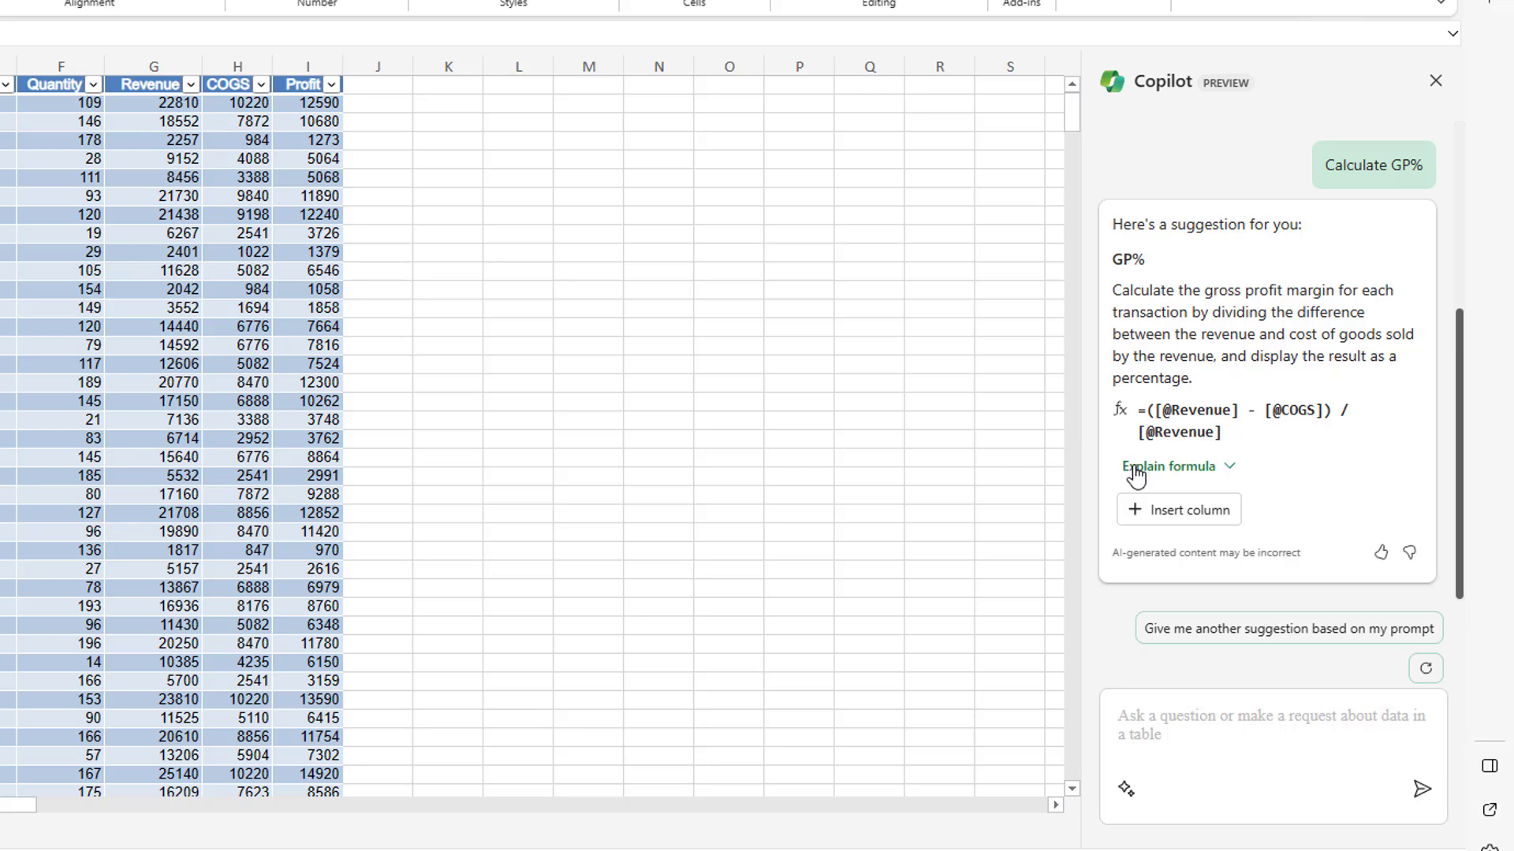
pyautogui.click(1136, 475)
pyautogui.scroll(-3, 1304, 497)
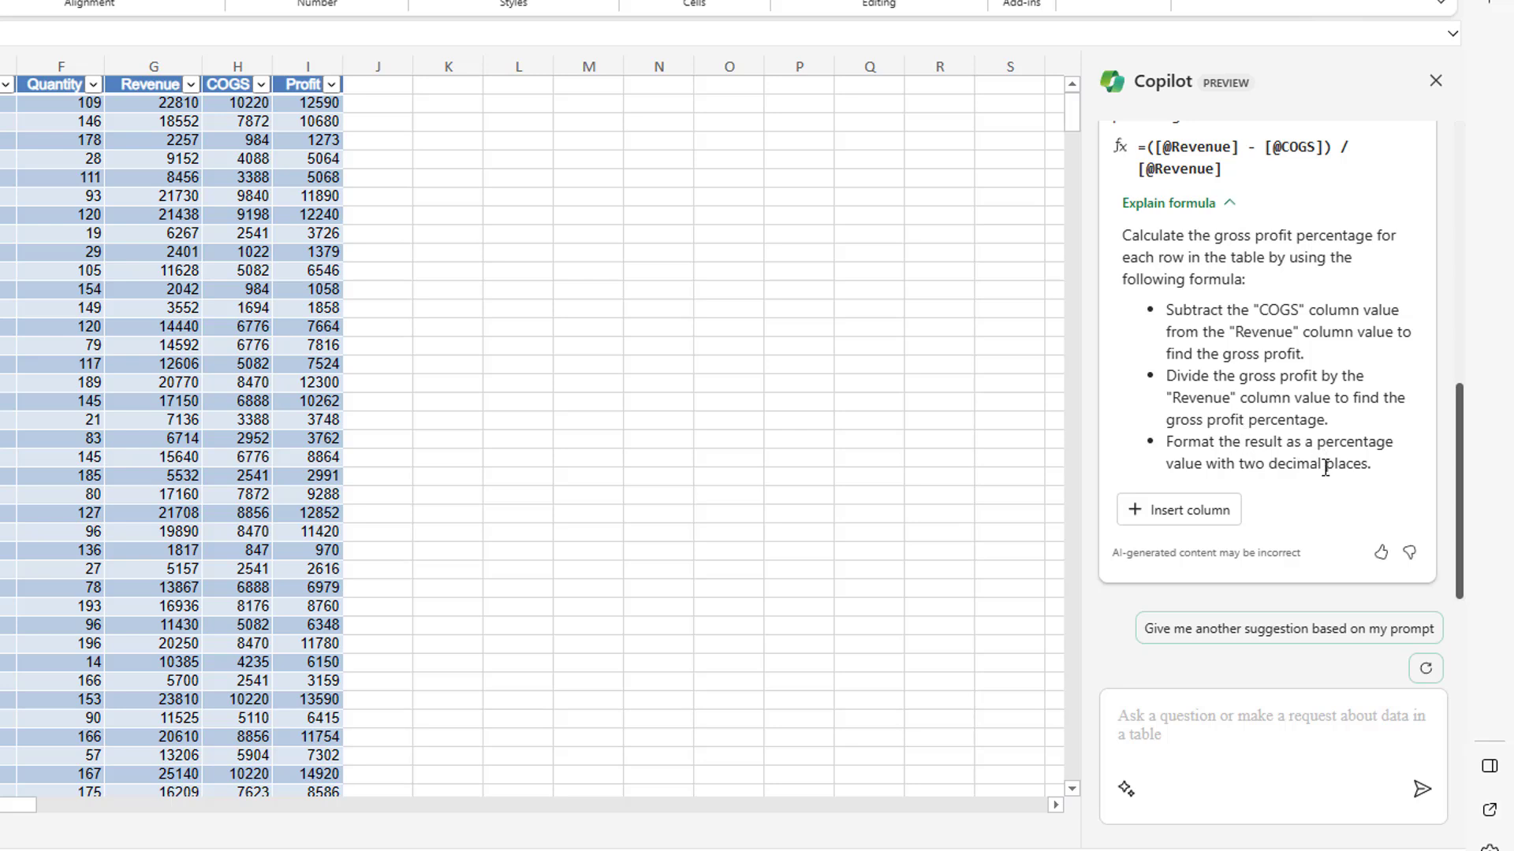
# - Insert Copilot's GP% formula as table column J and rate the reply helpful
pyautogui.click(1196, 516)
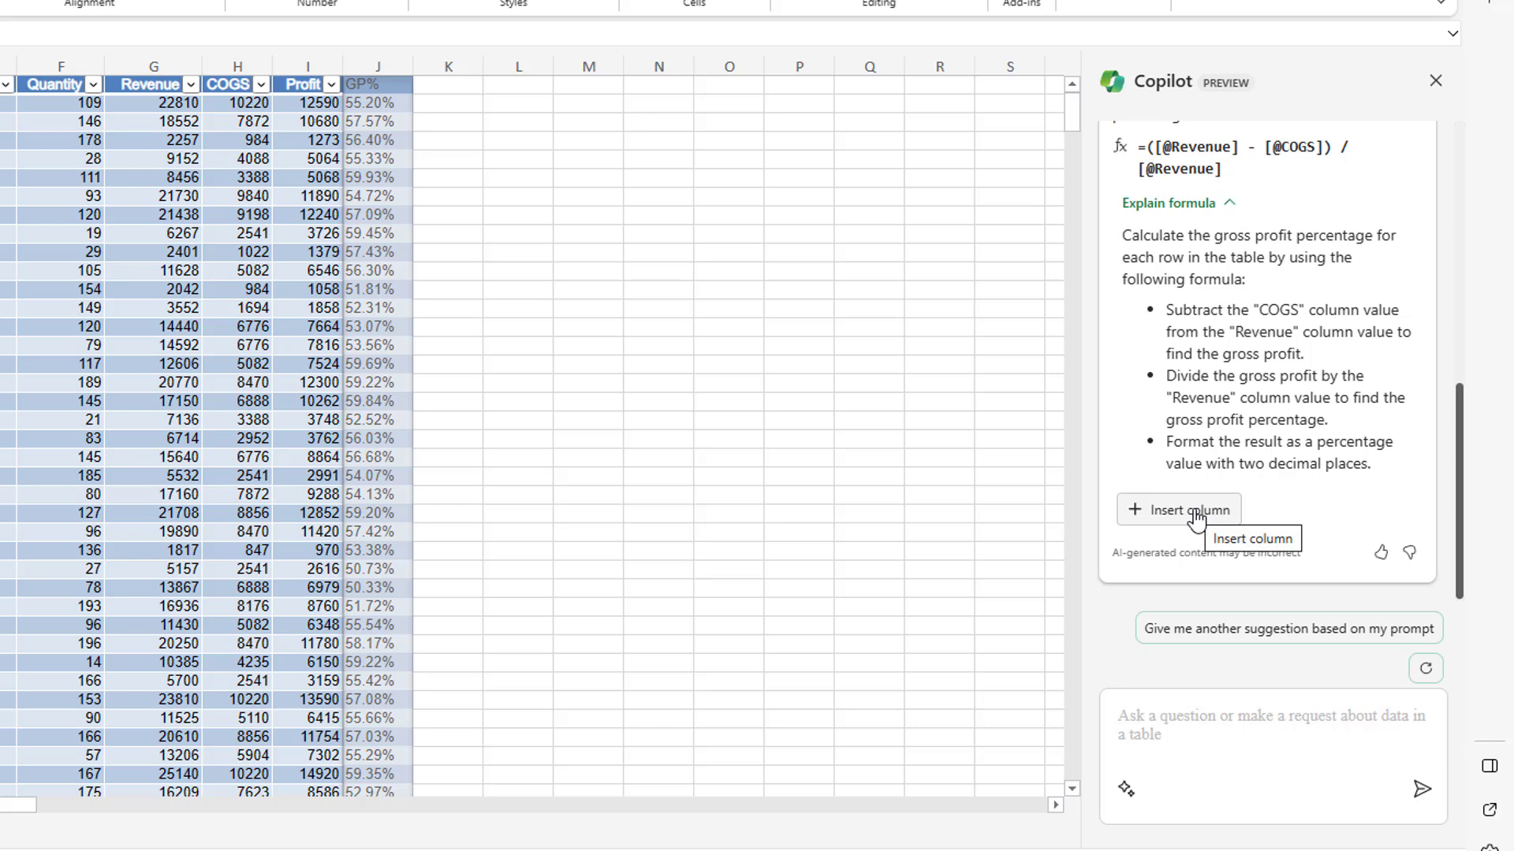
pyautogui.click(1197, 516)
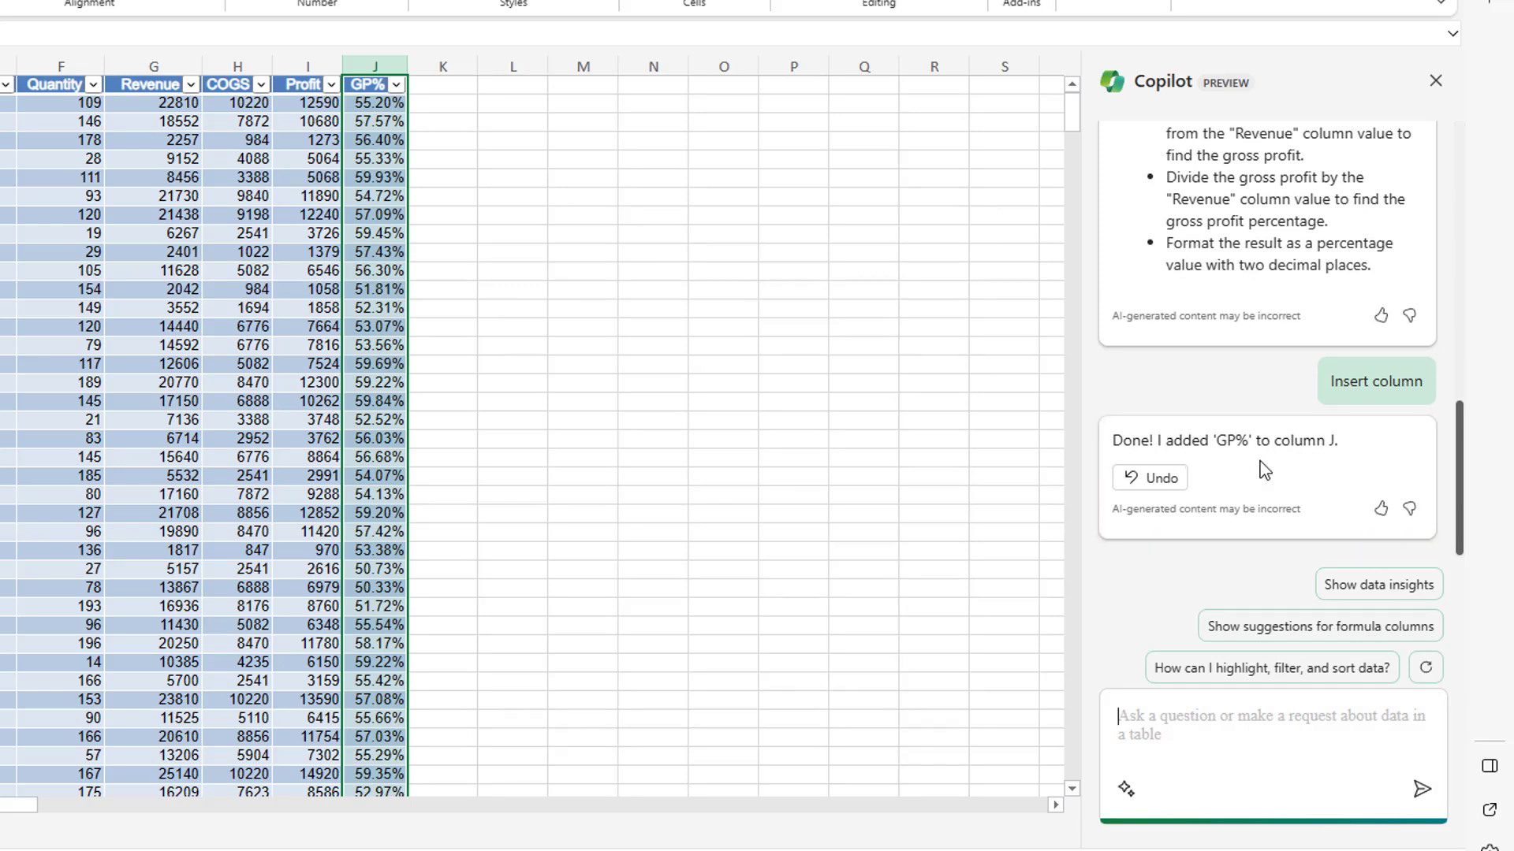
pyautogui.click(1381, 511)
# - Request a 2% Revenue bonus when Product is ABC and GP% is in the top 20%
pyautogui.write('Calculate a bonus of 2% of Revenue when')
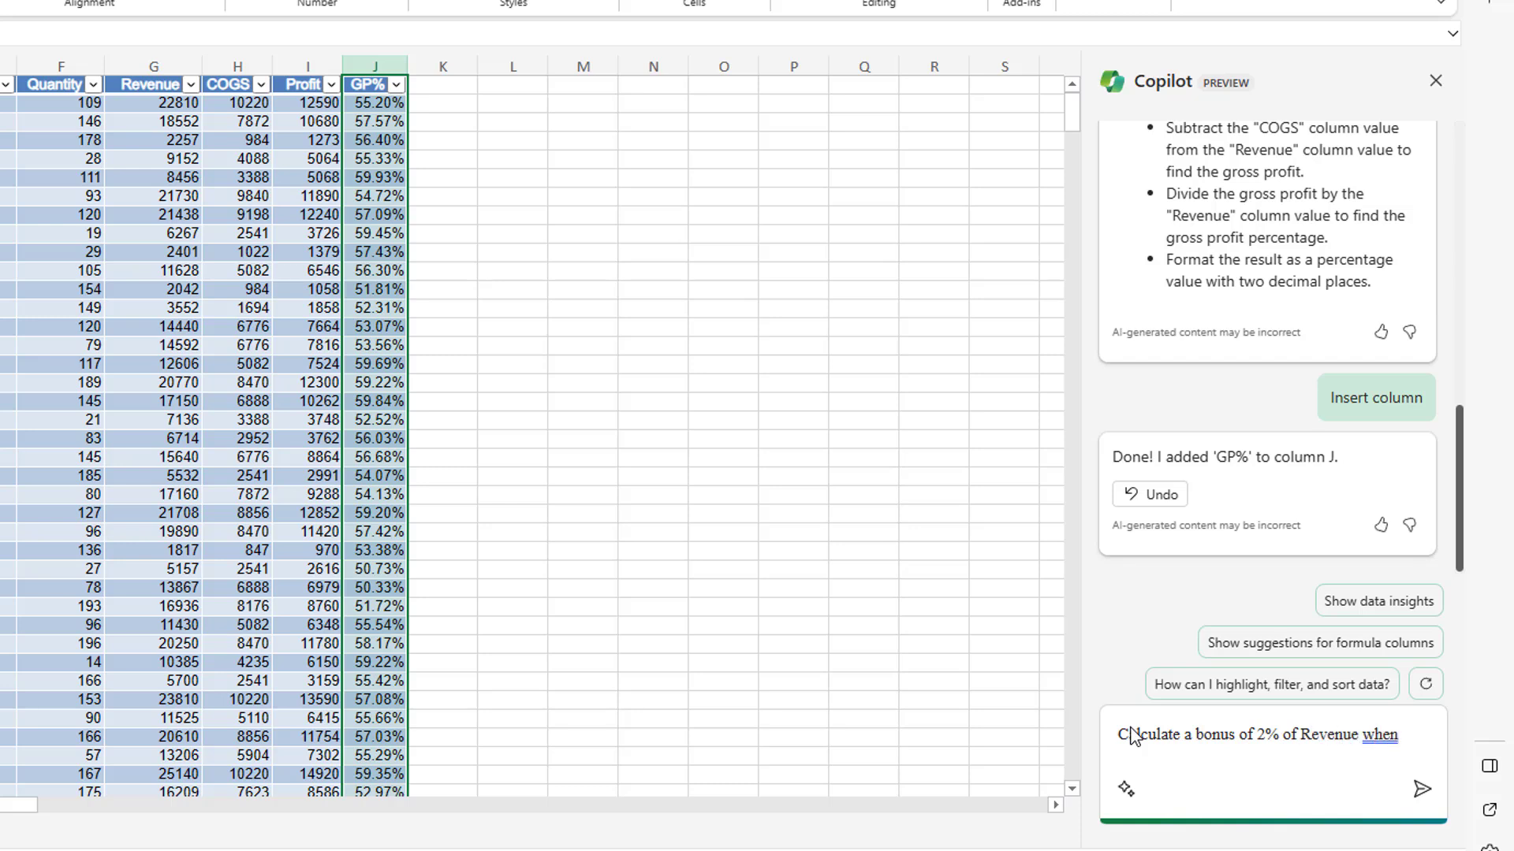
pyautogui.write(' Product is')
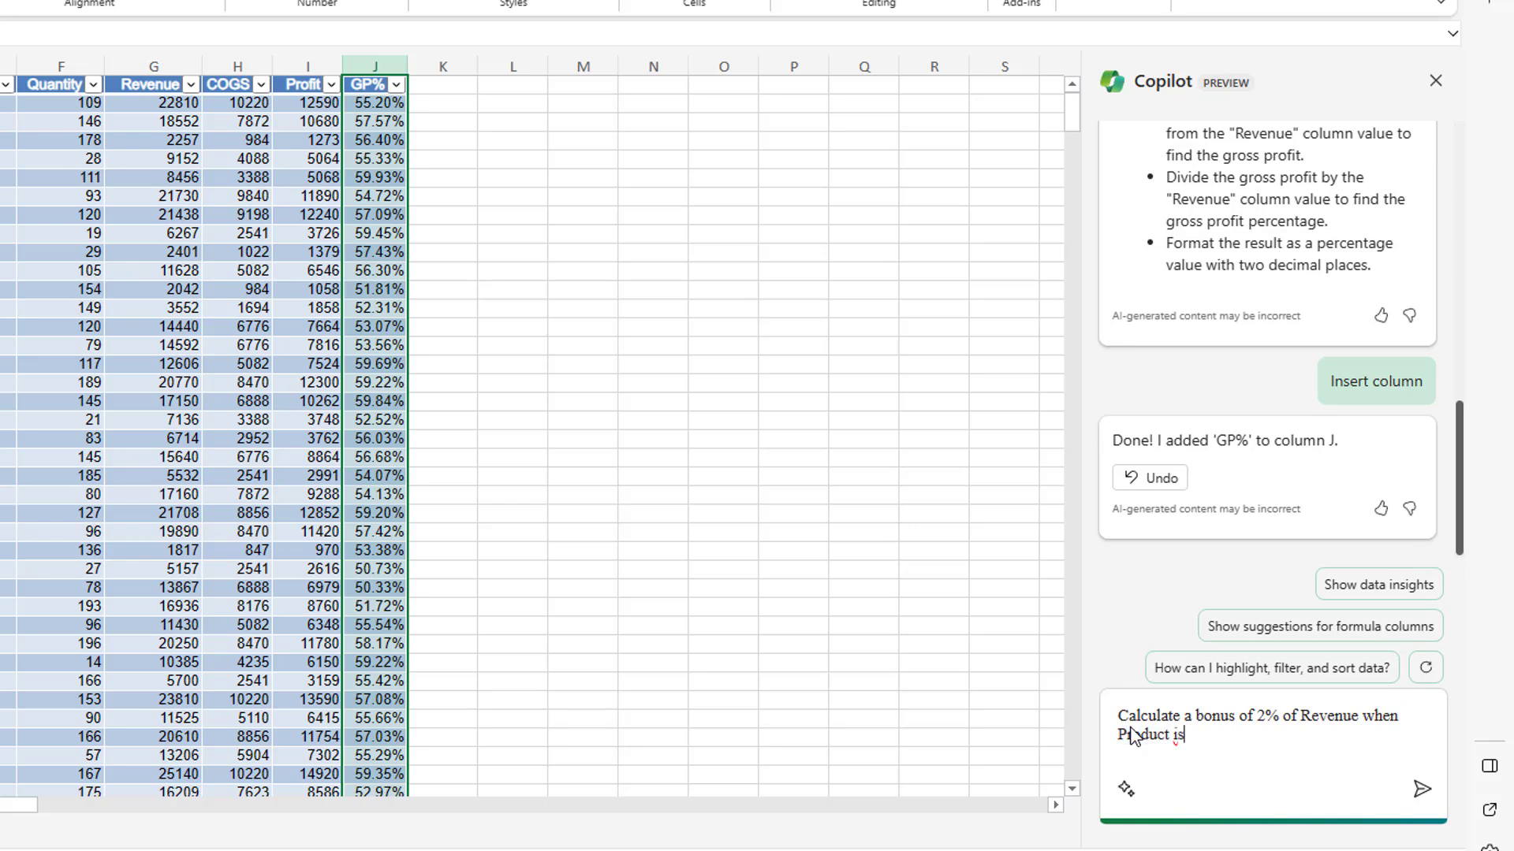
pyautogui.write(' ABC and GP% is in ')
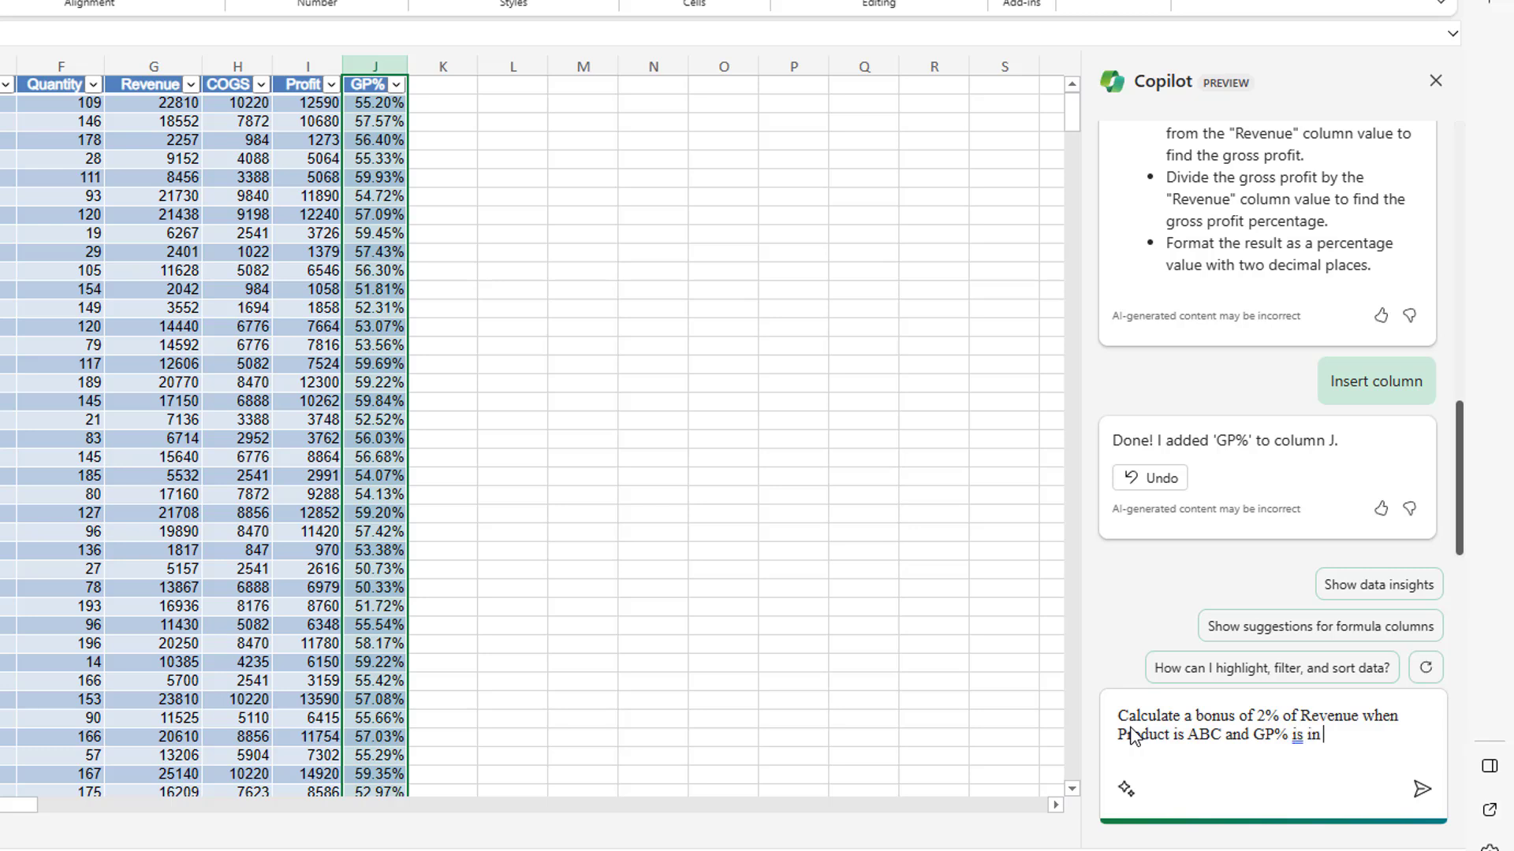
pyautogui.write('the top 20%')
pyautogui.press('Return')
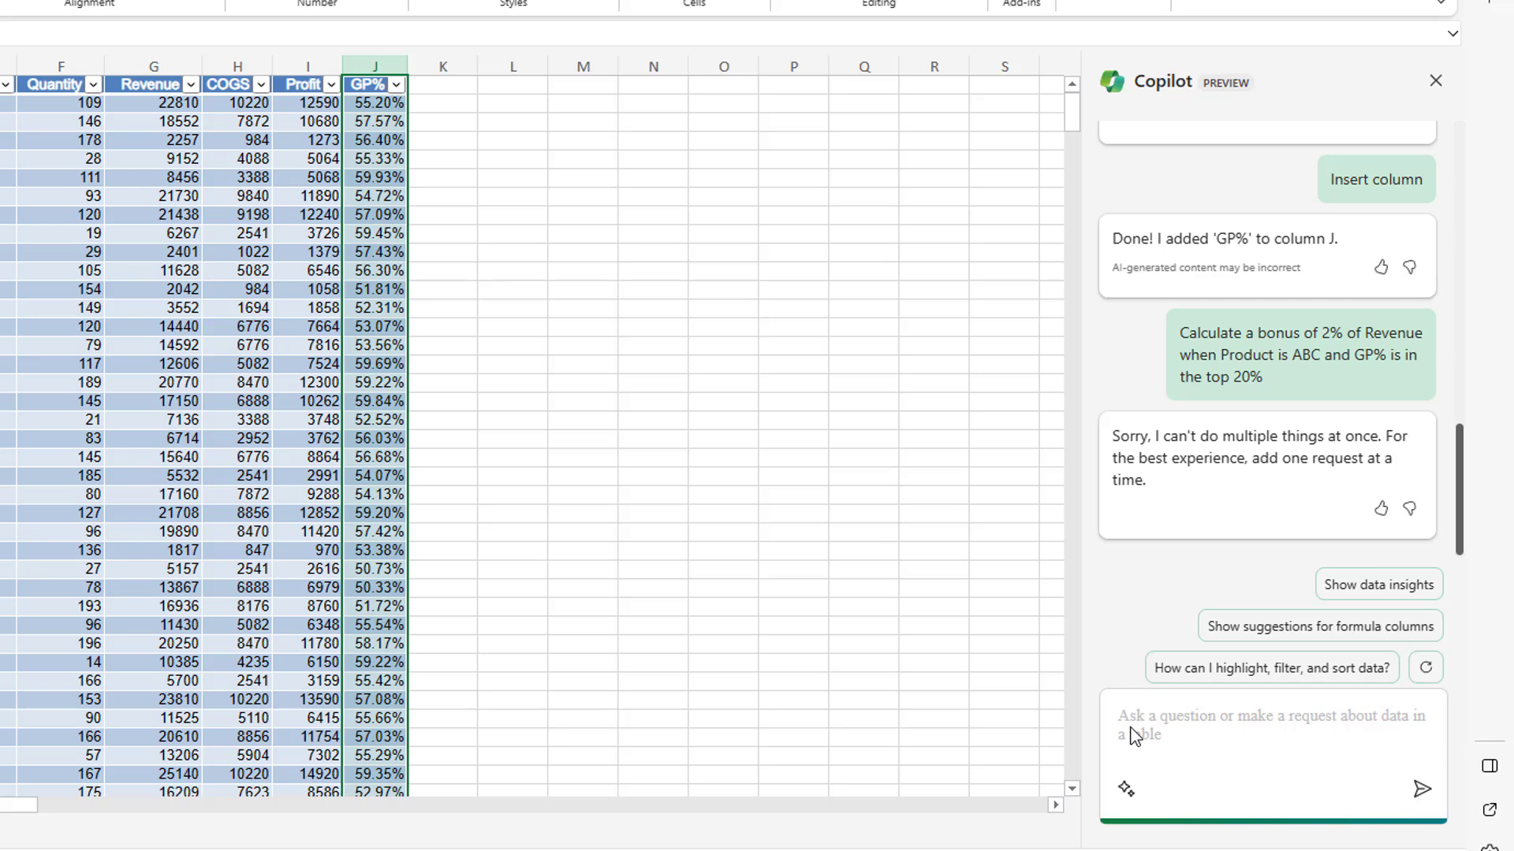
# - Send the reworded bonus request and preview Copilot's IF/AND/PERCENTILE.INC Bonus formula as column K
pyautogui.click(1166, 732)
pyautogui.write('Calculate a bonus of 2% of revenue if the Product is ABC and the GP% is in the top 20%.')
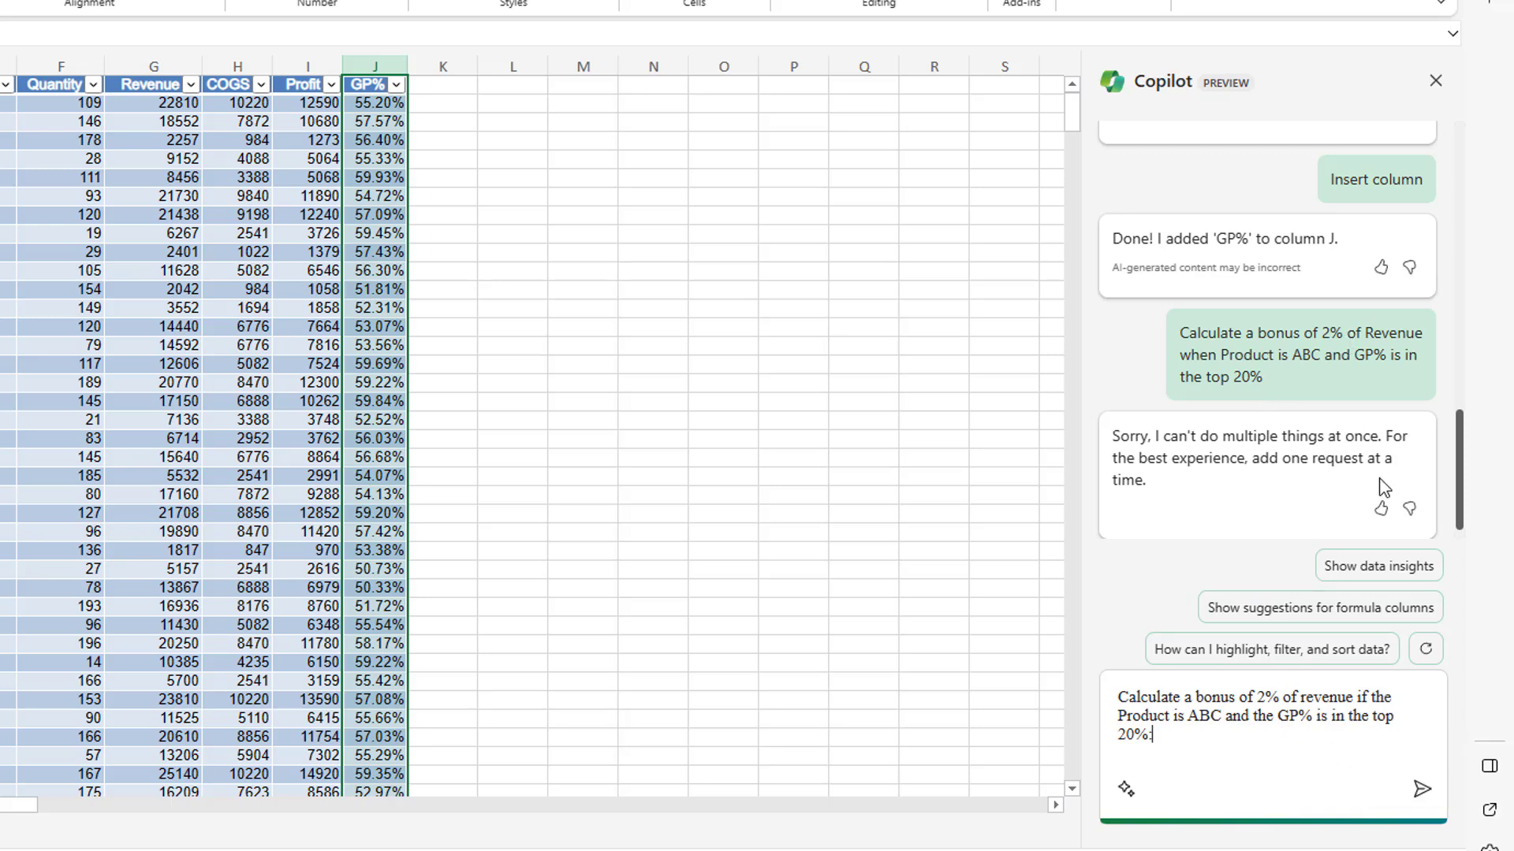
pyautogui.click(1424, 792)
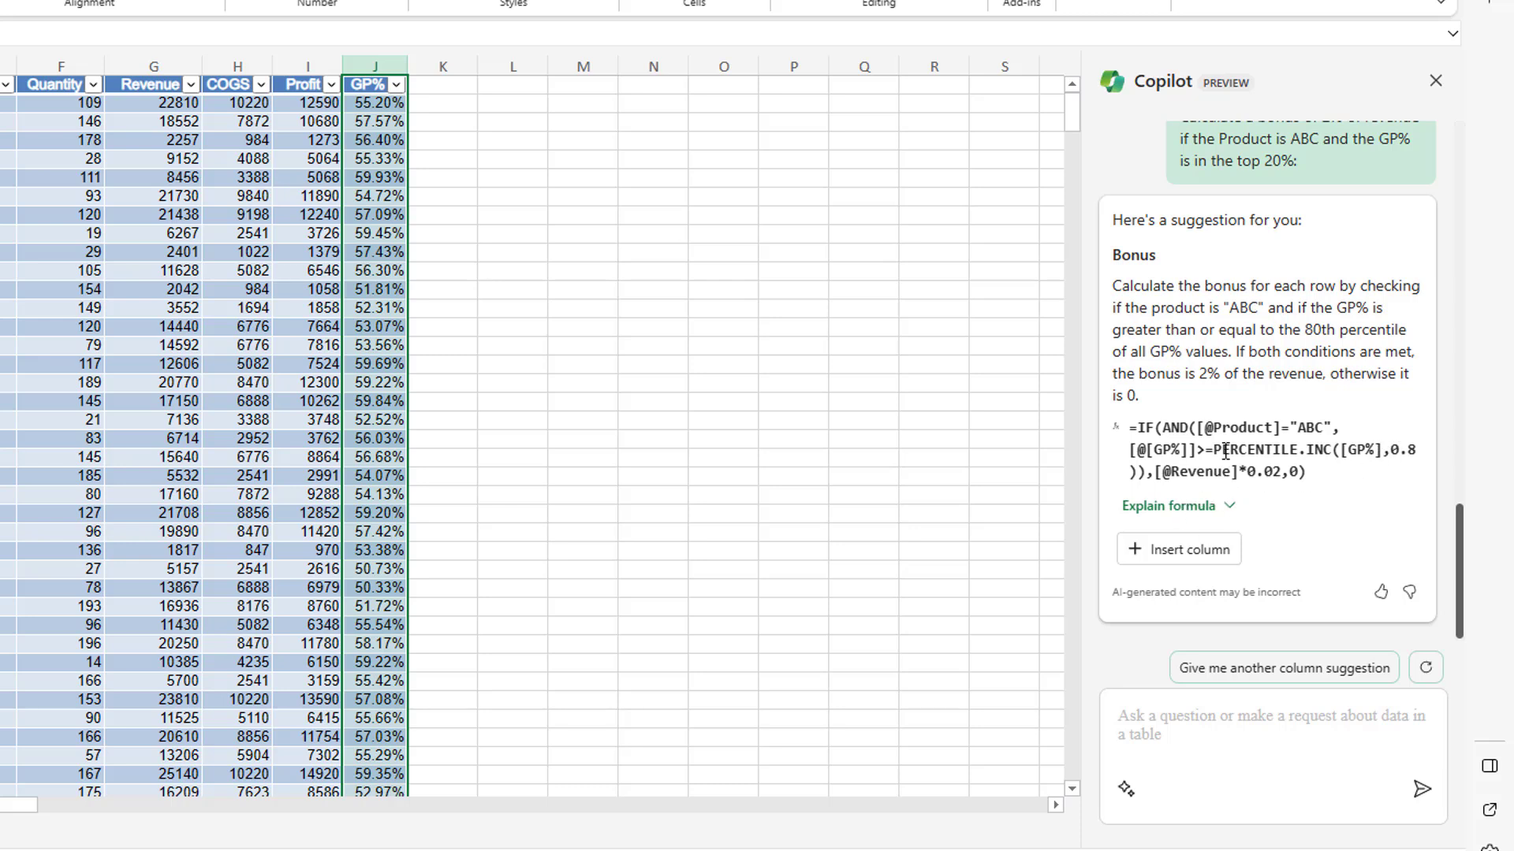
pyautogui.scroll(5, 1277, 418)
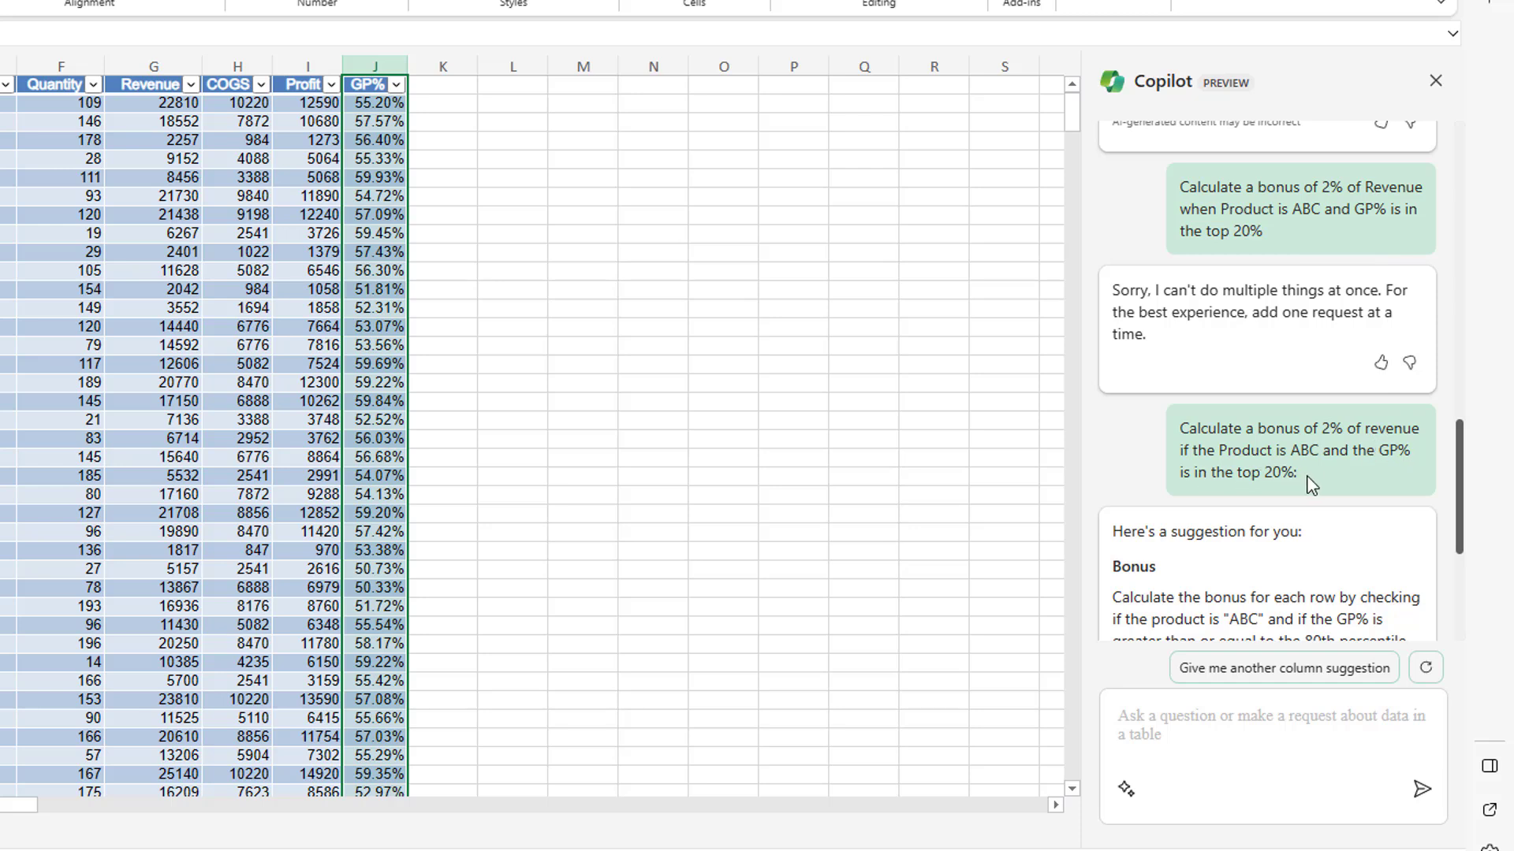
pyautogui.scroll(-4, 1308, 566)
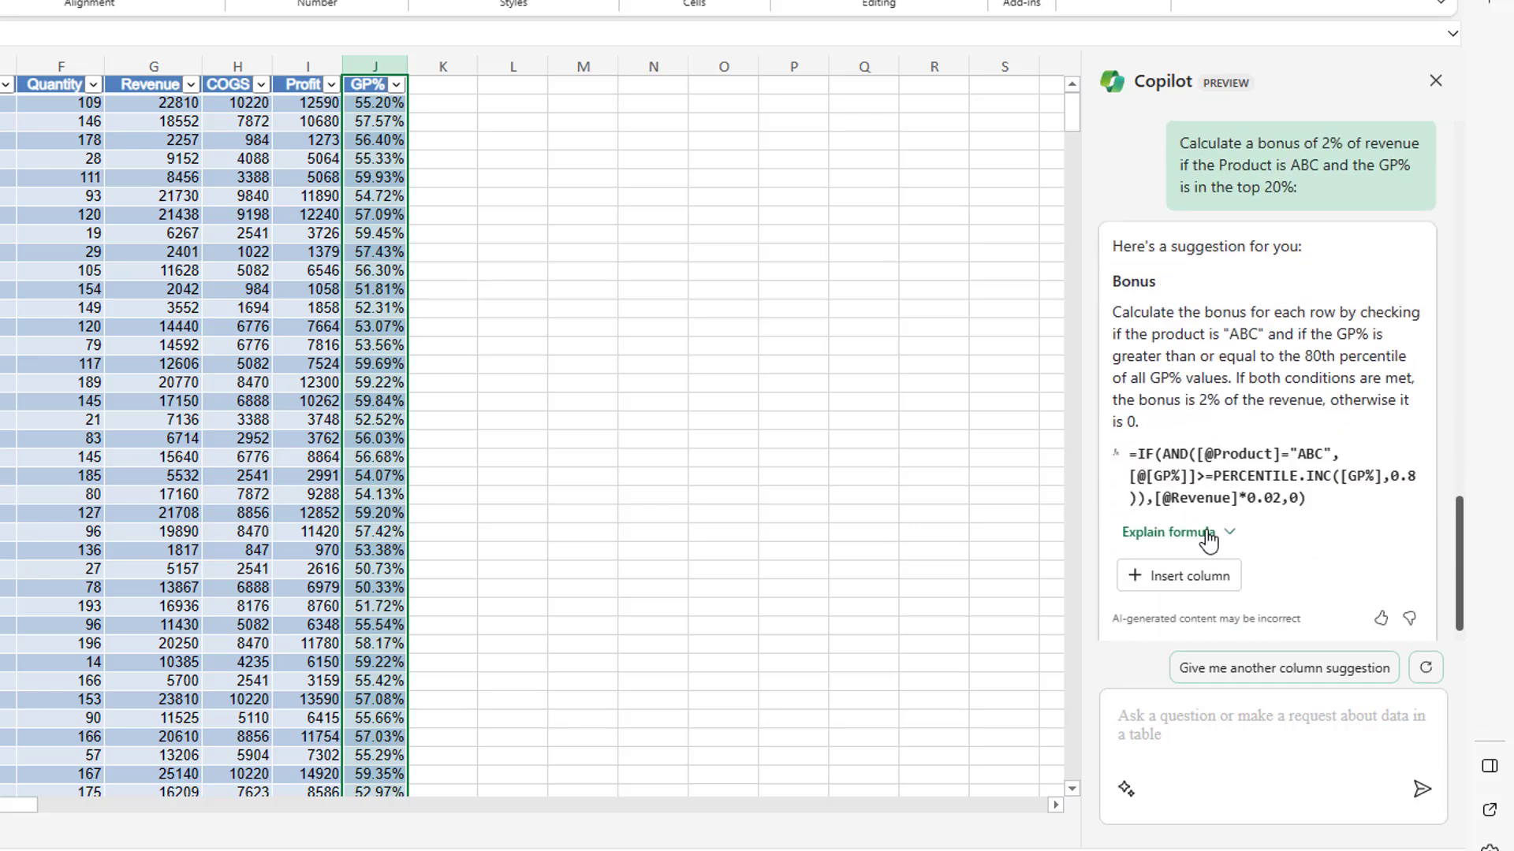
pyautogui.click(1189, 577)
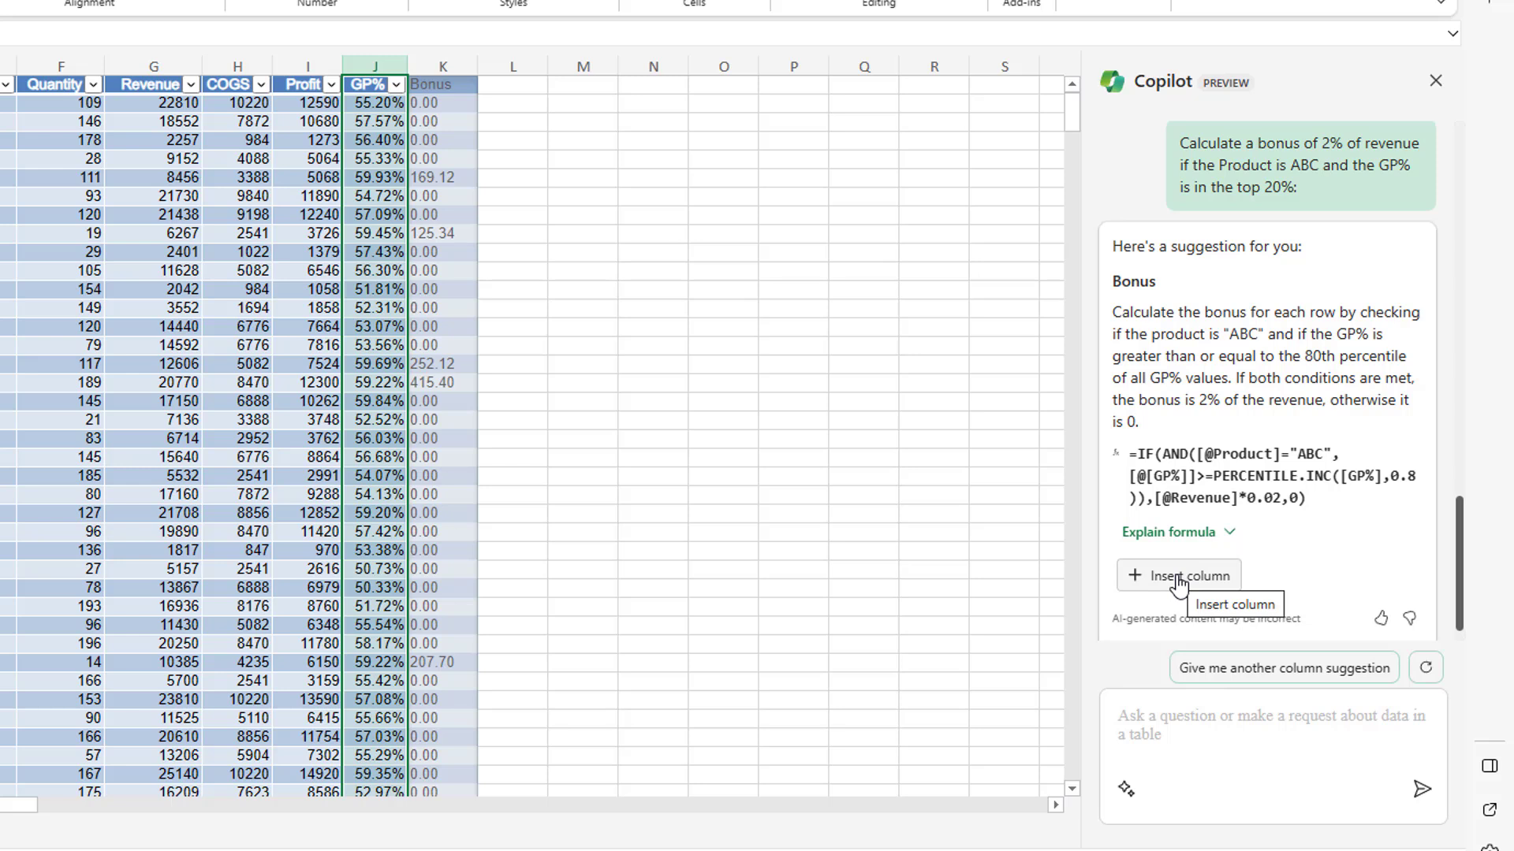
# - Insert Copilot's Bonus formula into the sales table as column K
pyautogui.click(1180, 583)
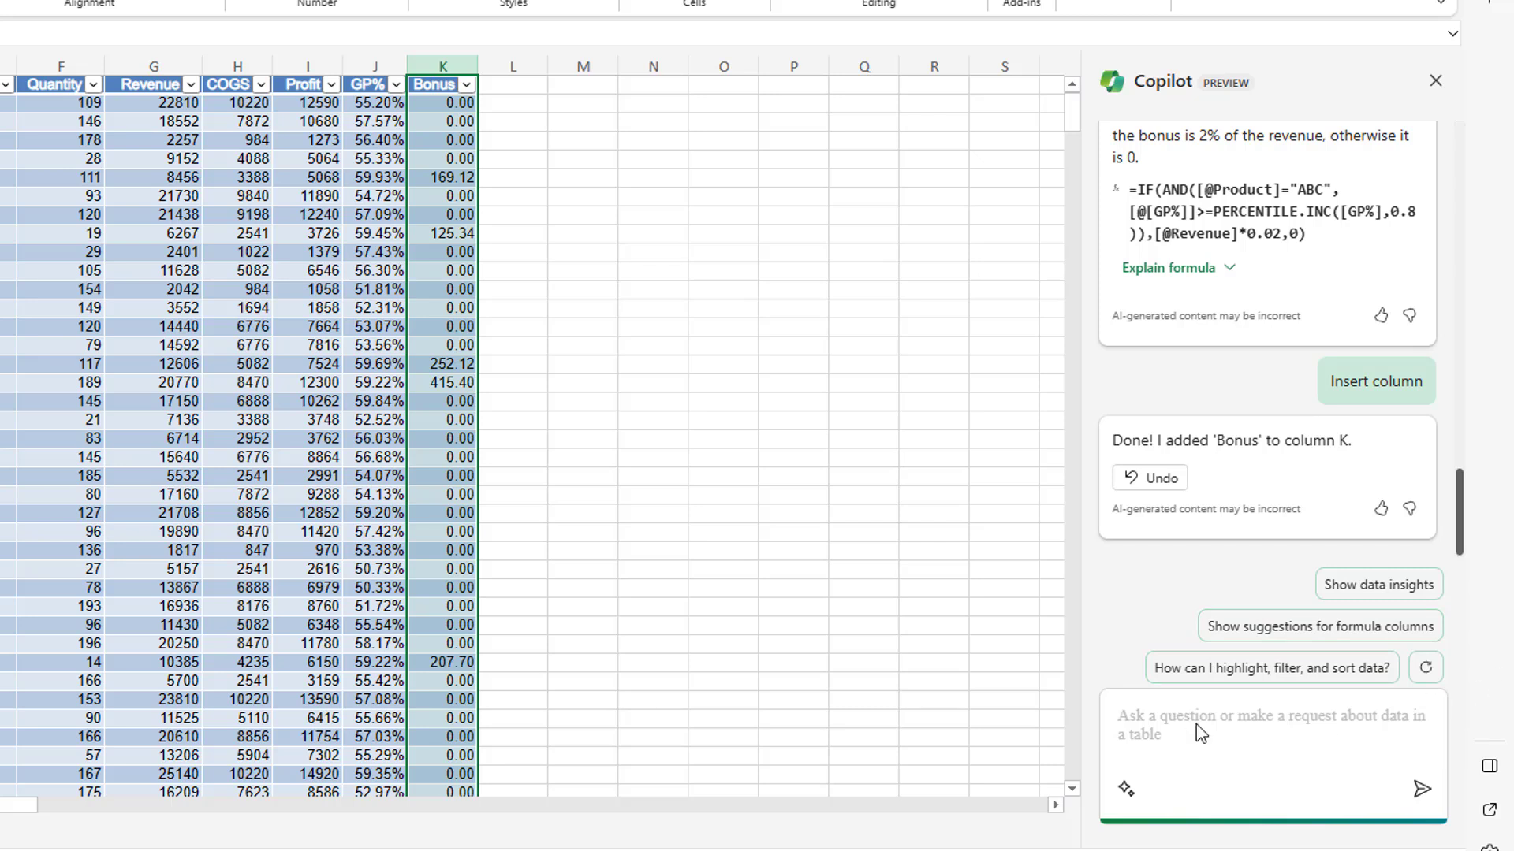
# - Send 'Calculate a Running Total for Revenue' to Copilot to get its SUMIF formula
pyautogui.write('Calculate a Running Total for Revenue')
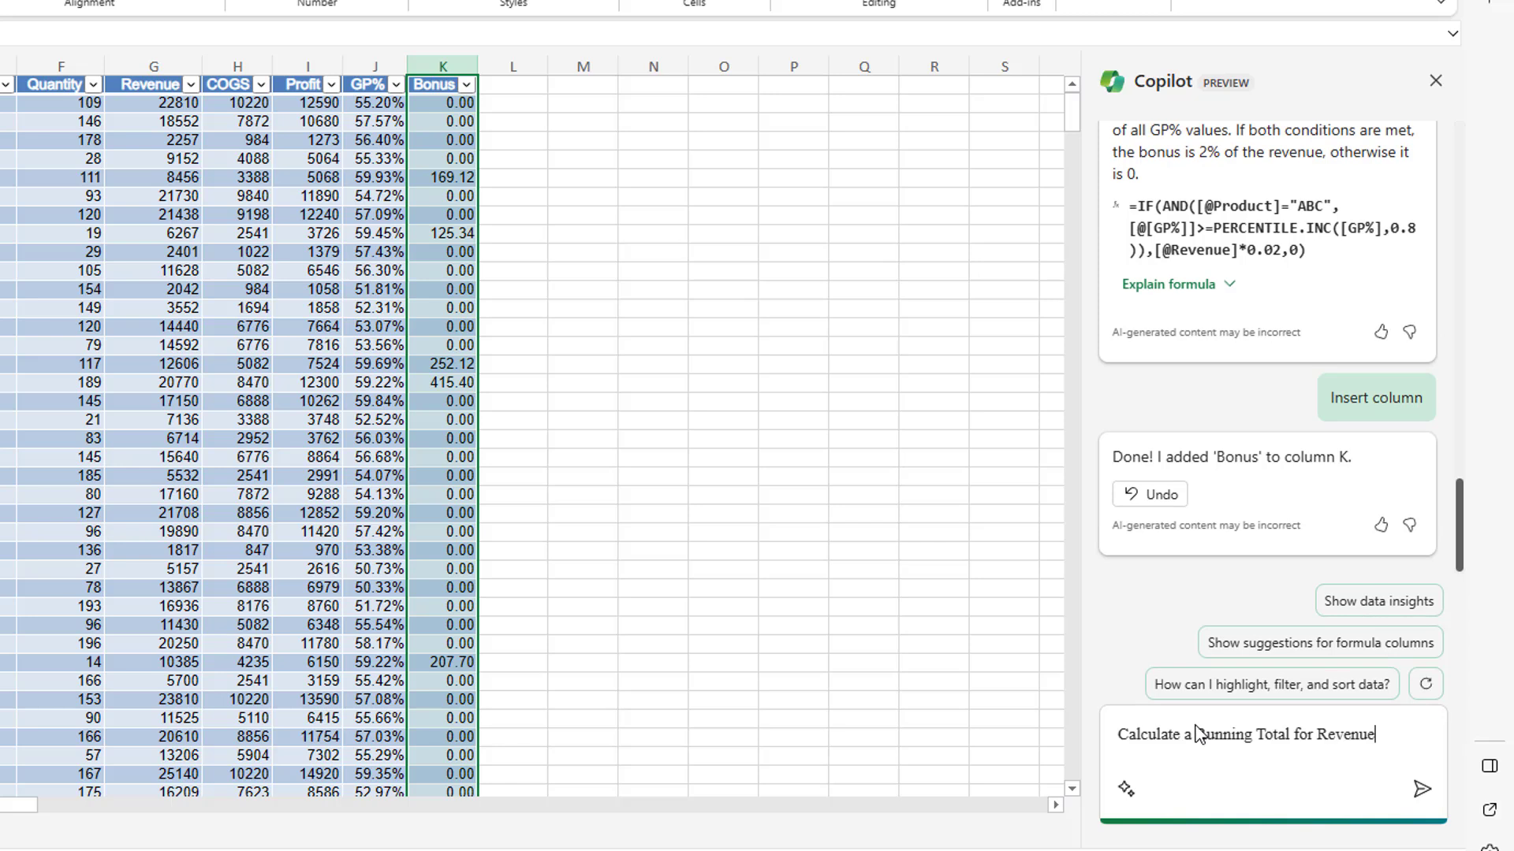
pyautogui.click(1421, 792)
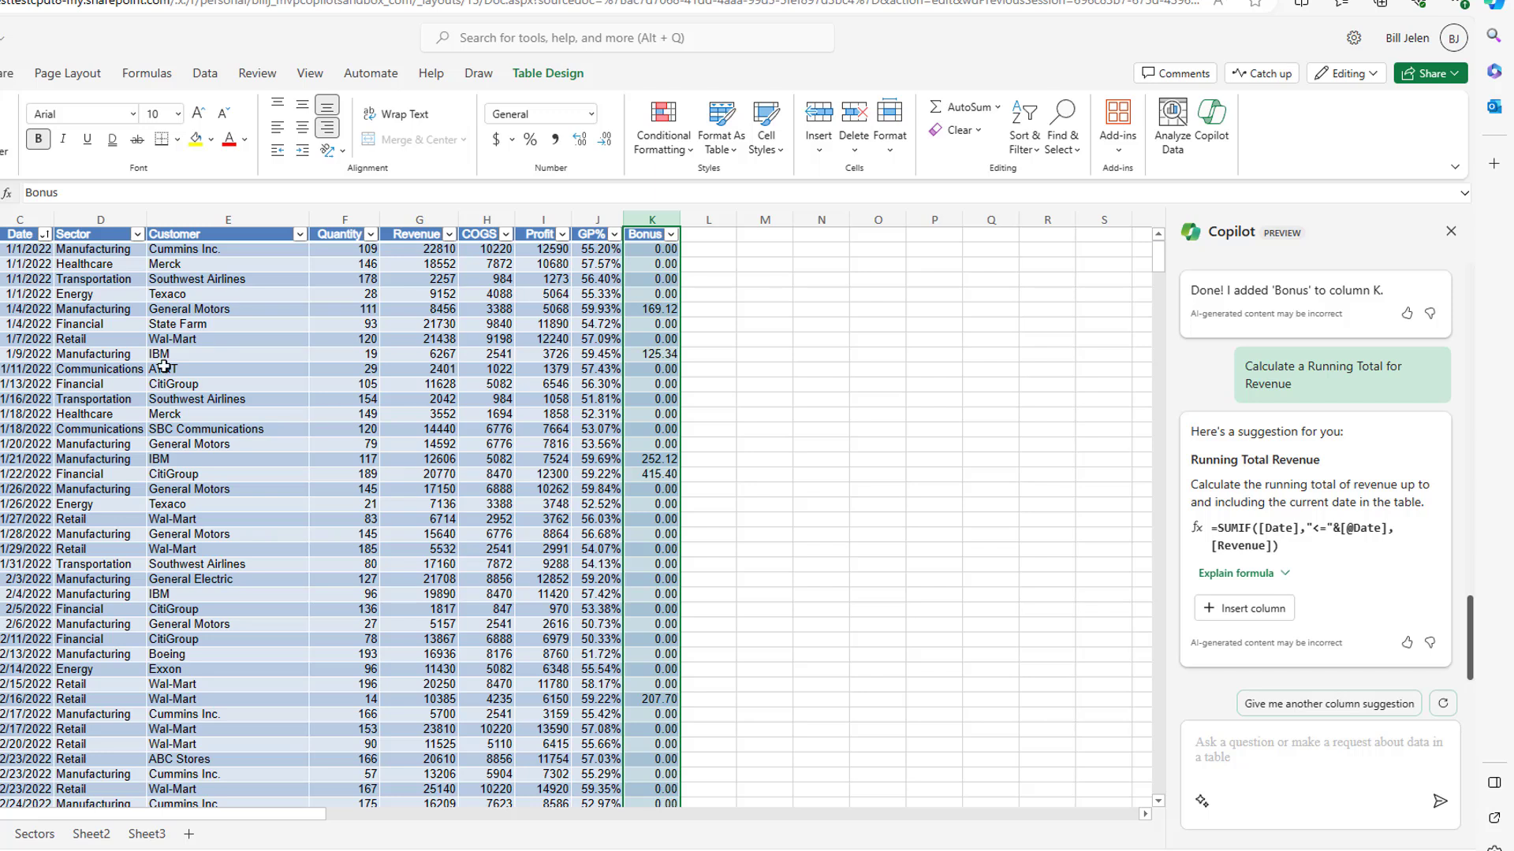
# - Preview the Running Total Revenue column, then sort the table A to Z by Customer
pyautogui.click(1212, 619)
pyautogui.click(170, 253)
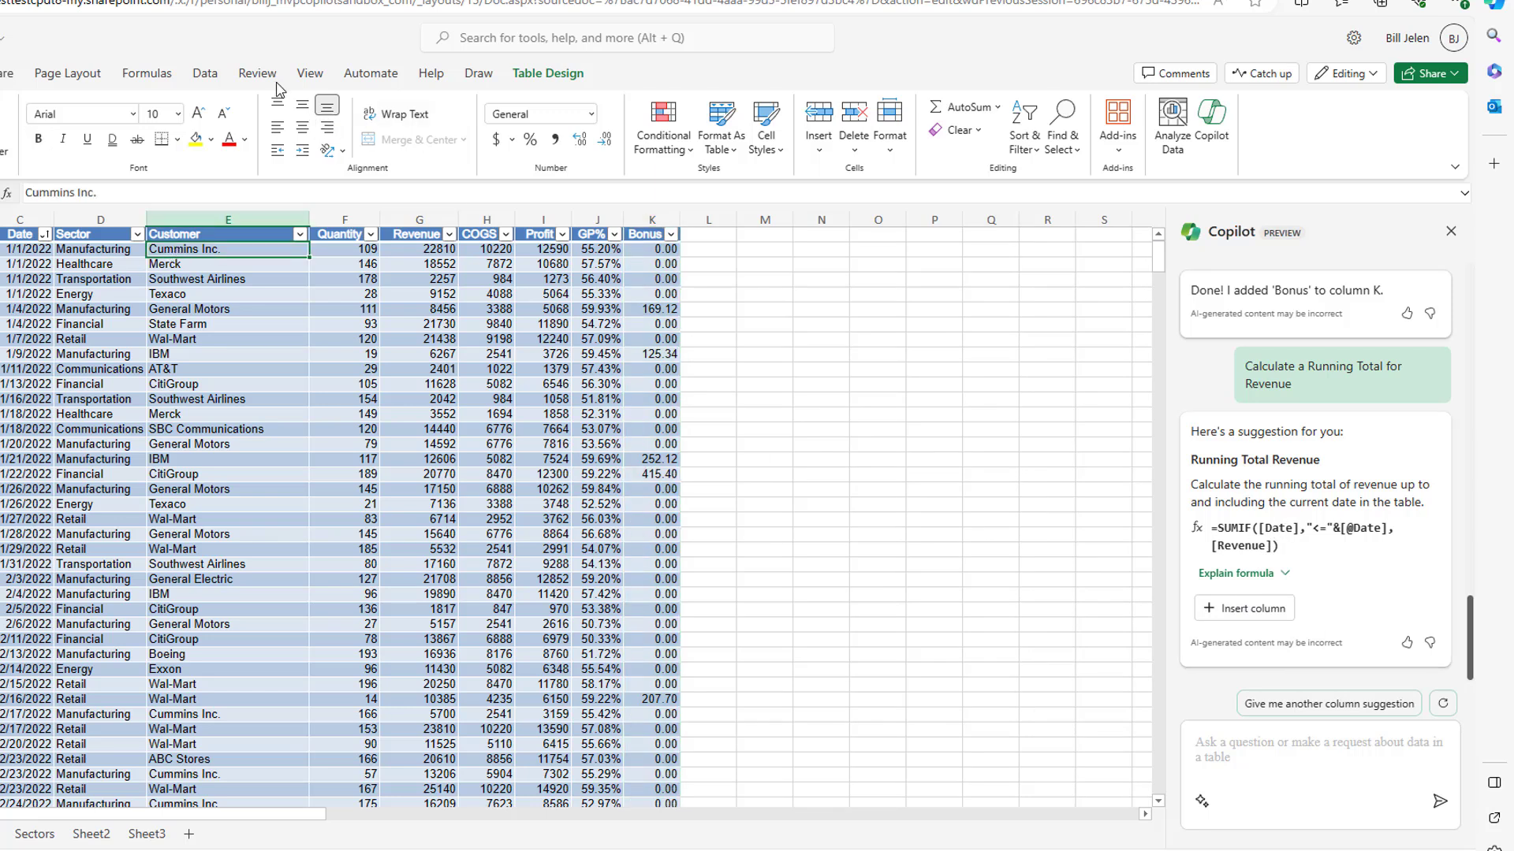
pyautogui.click(204, 73)
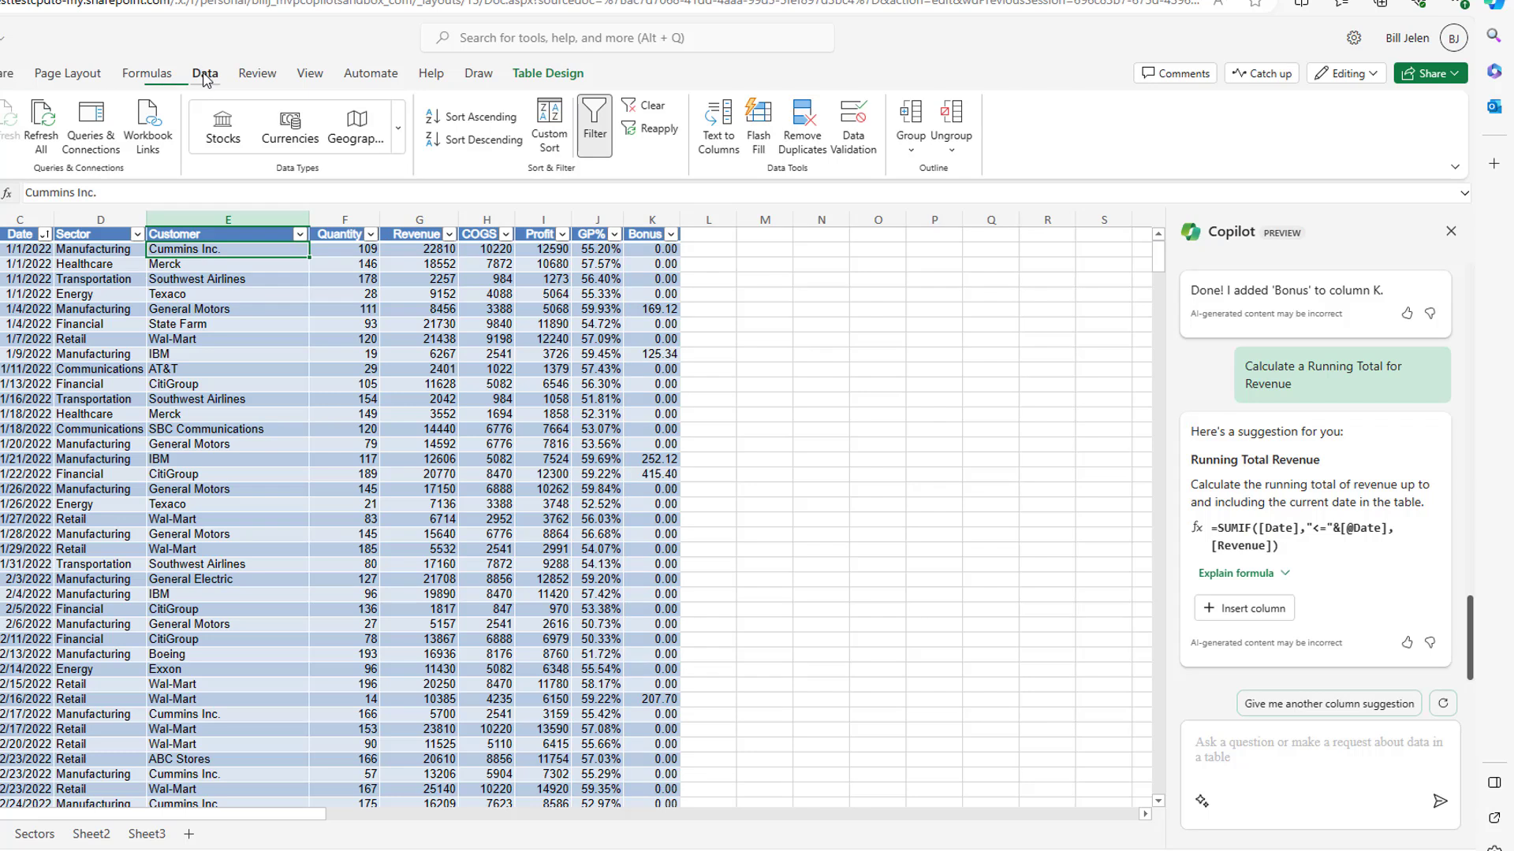
pyautogui.click(456, 118)
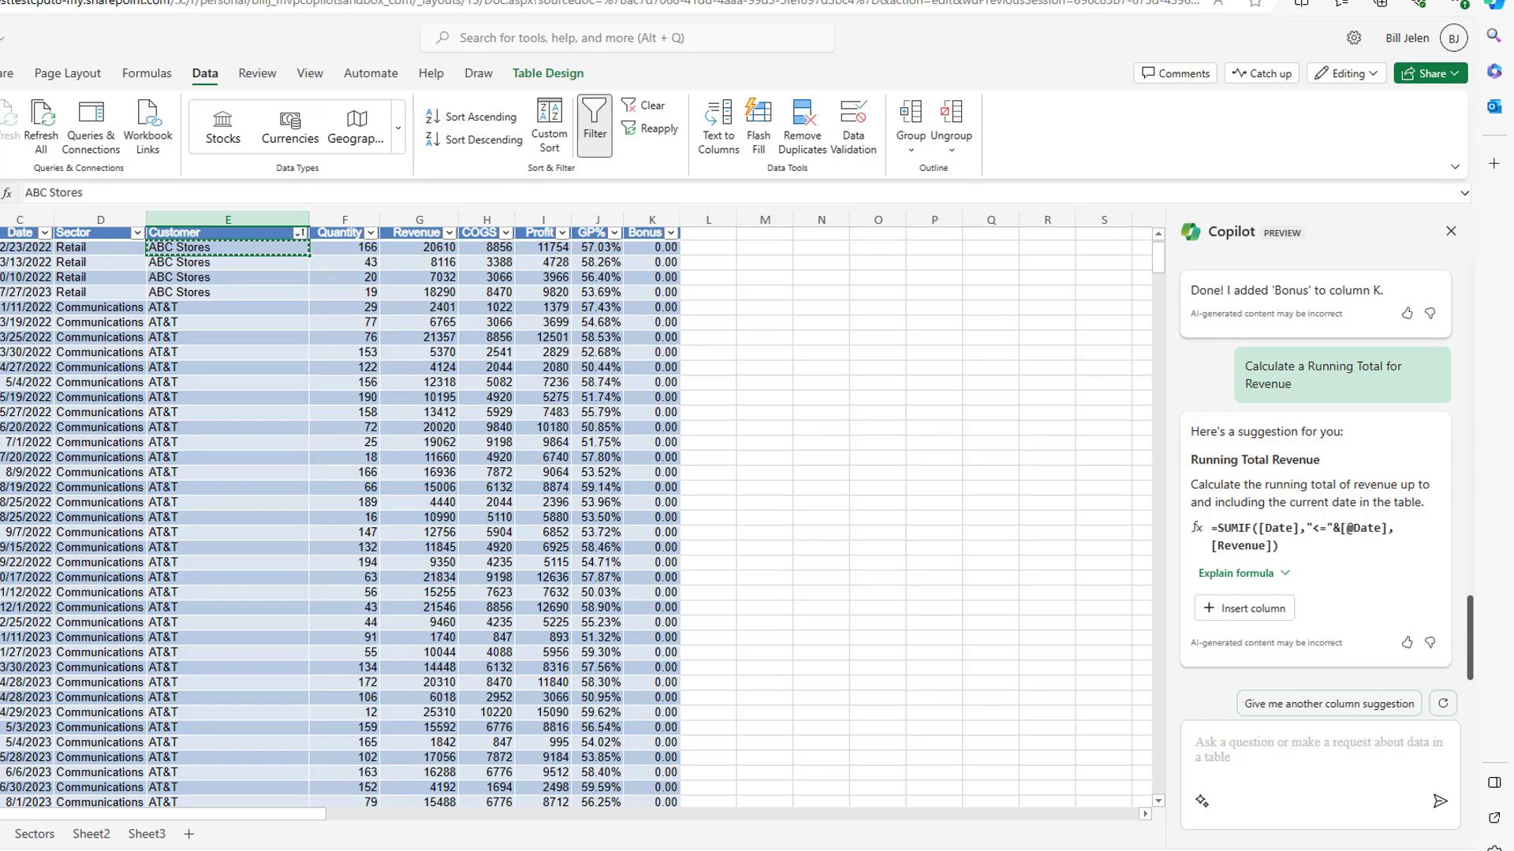
# - Replace stray text in the Copilot box with 'Calculate a Running Total for Revenue' and send it
pyautogui.click(1243, 745)
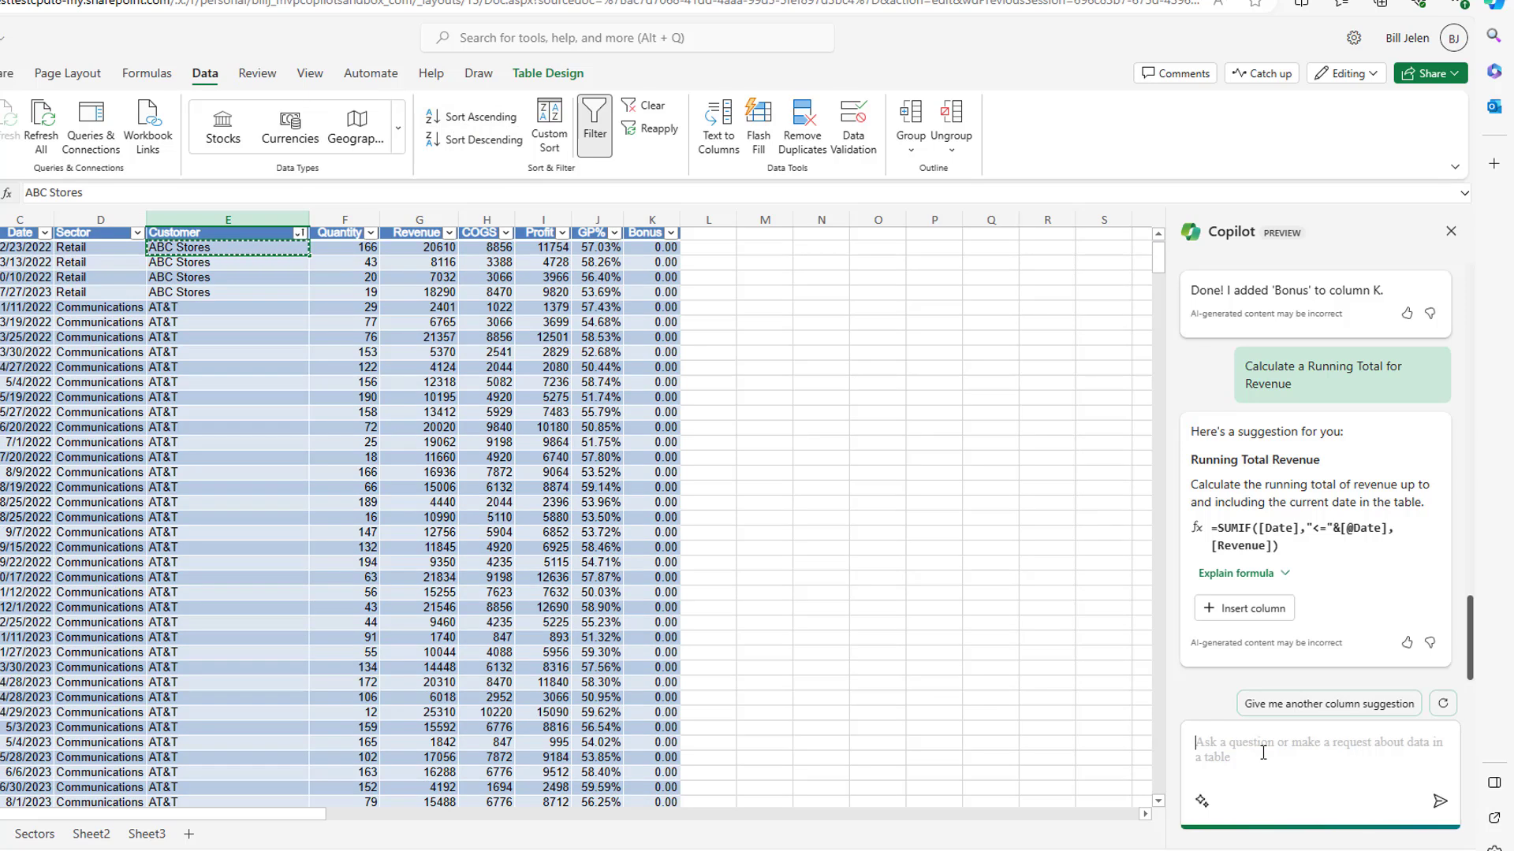
pyautogui.write('ABC Stores')
pyautogui.hotkey('ctrl', 'a')
pyautogui.write('Calculate a Running Total for Revenue')
pyautogui.press('Return')
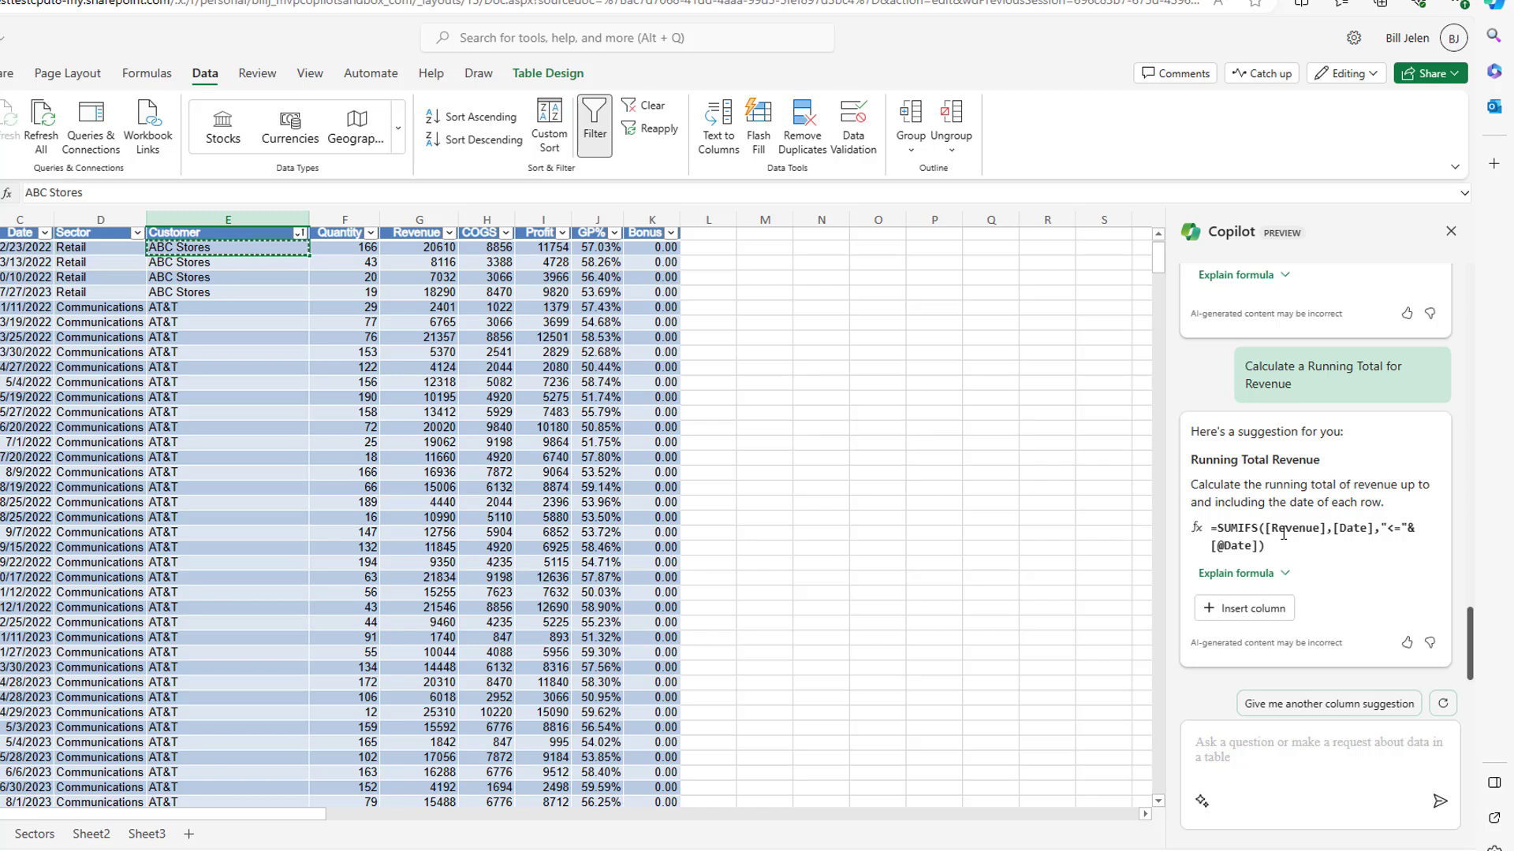
# - Ask Copilot for a $100 bonus on each record whose quantity is a prime number
pyautogui.click(1256, 751)
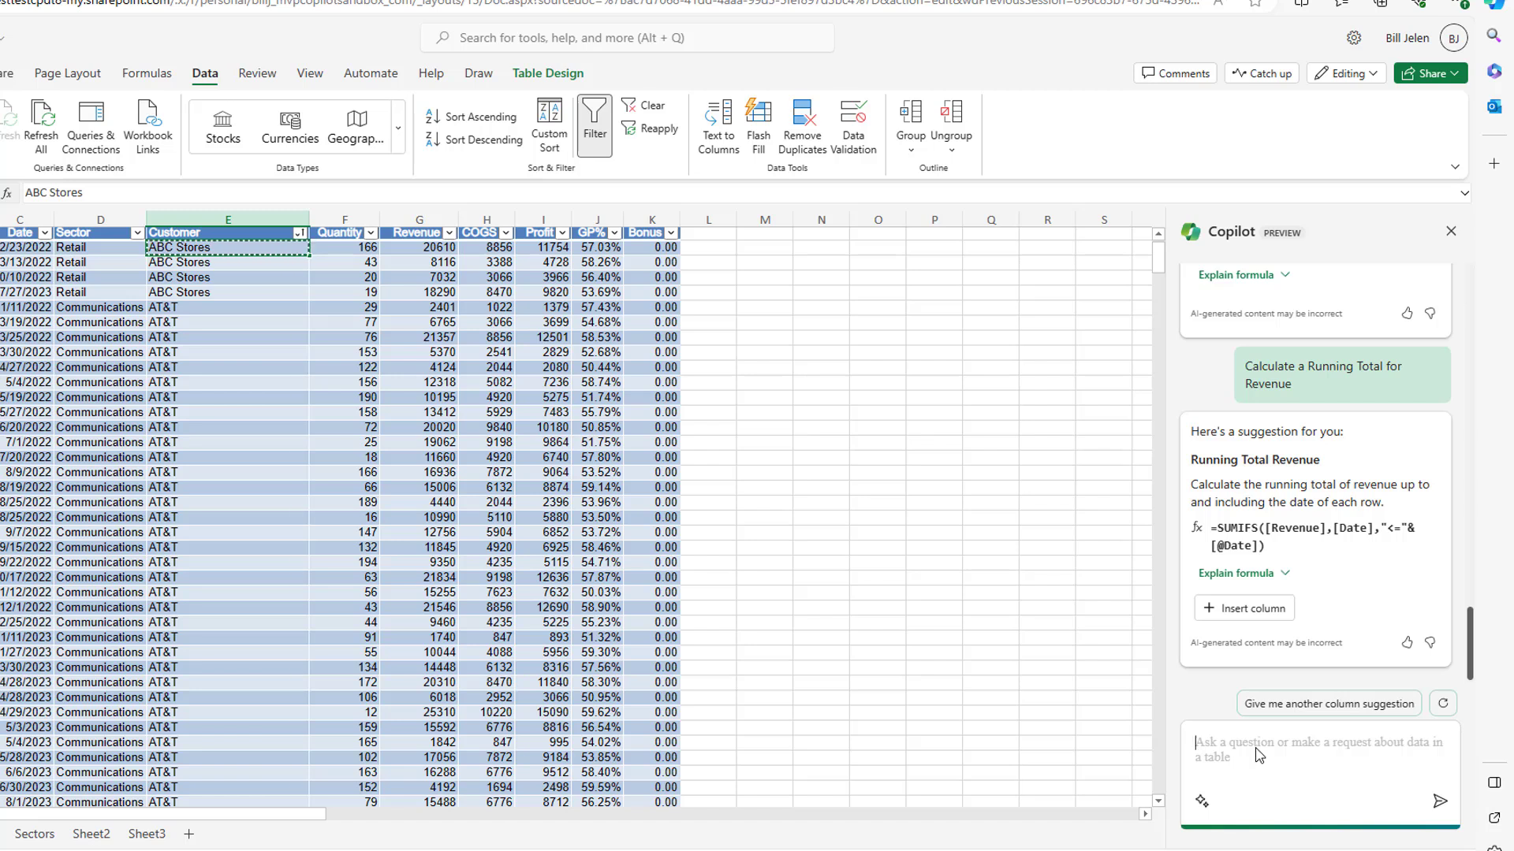
pyautogui.write('Calculate a $100 bonus')
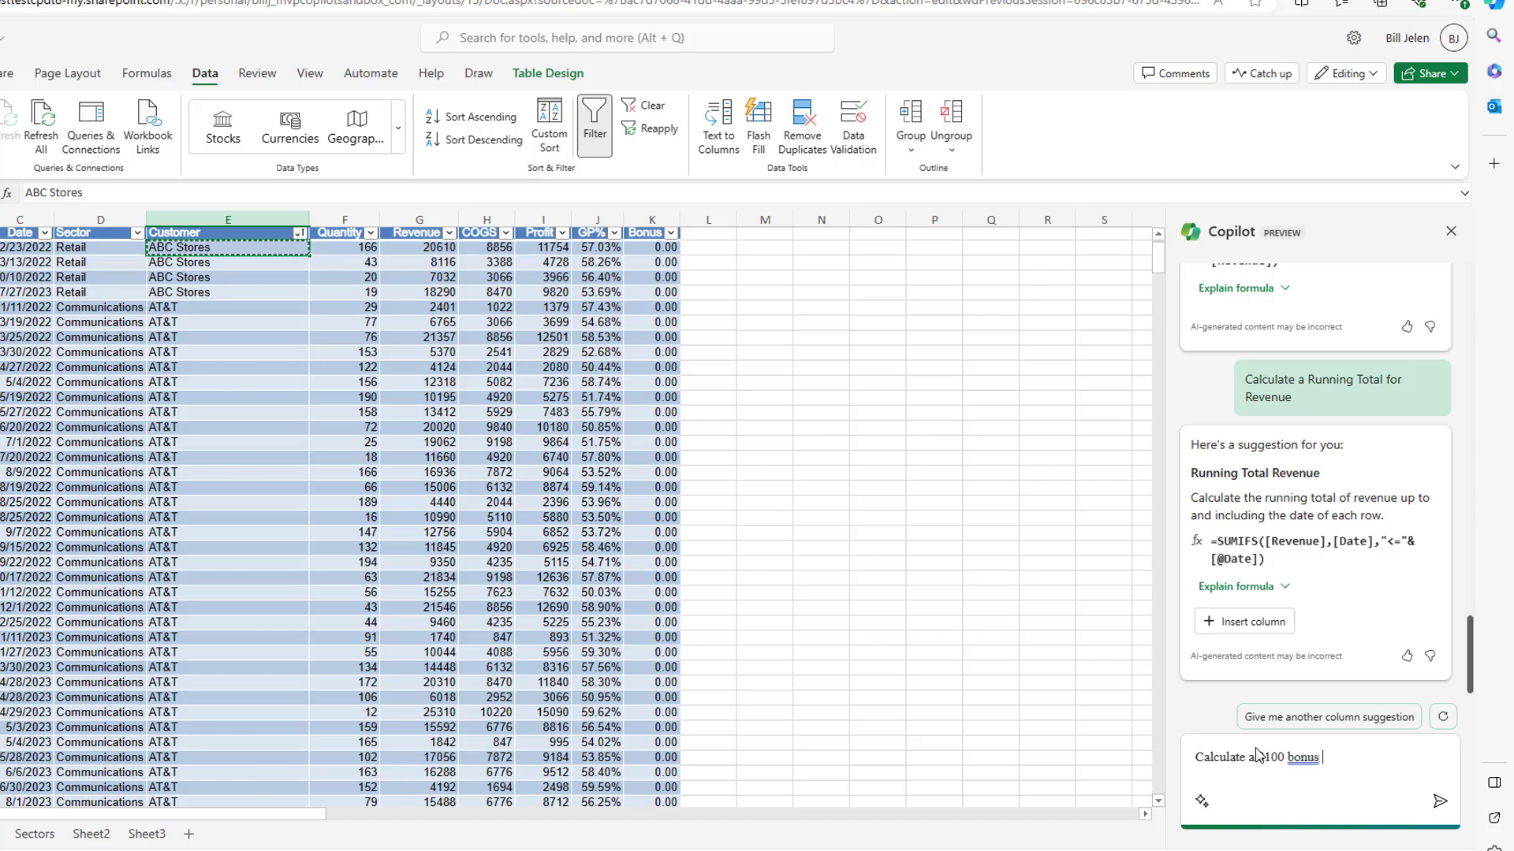
pyautogui.write(' for ea')
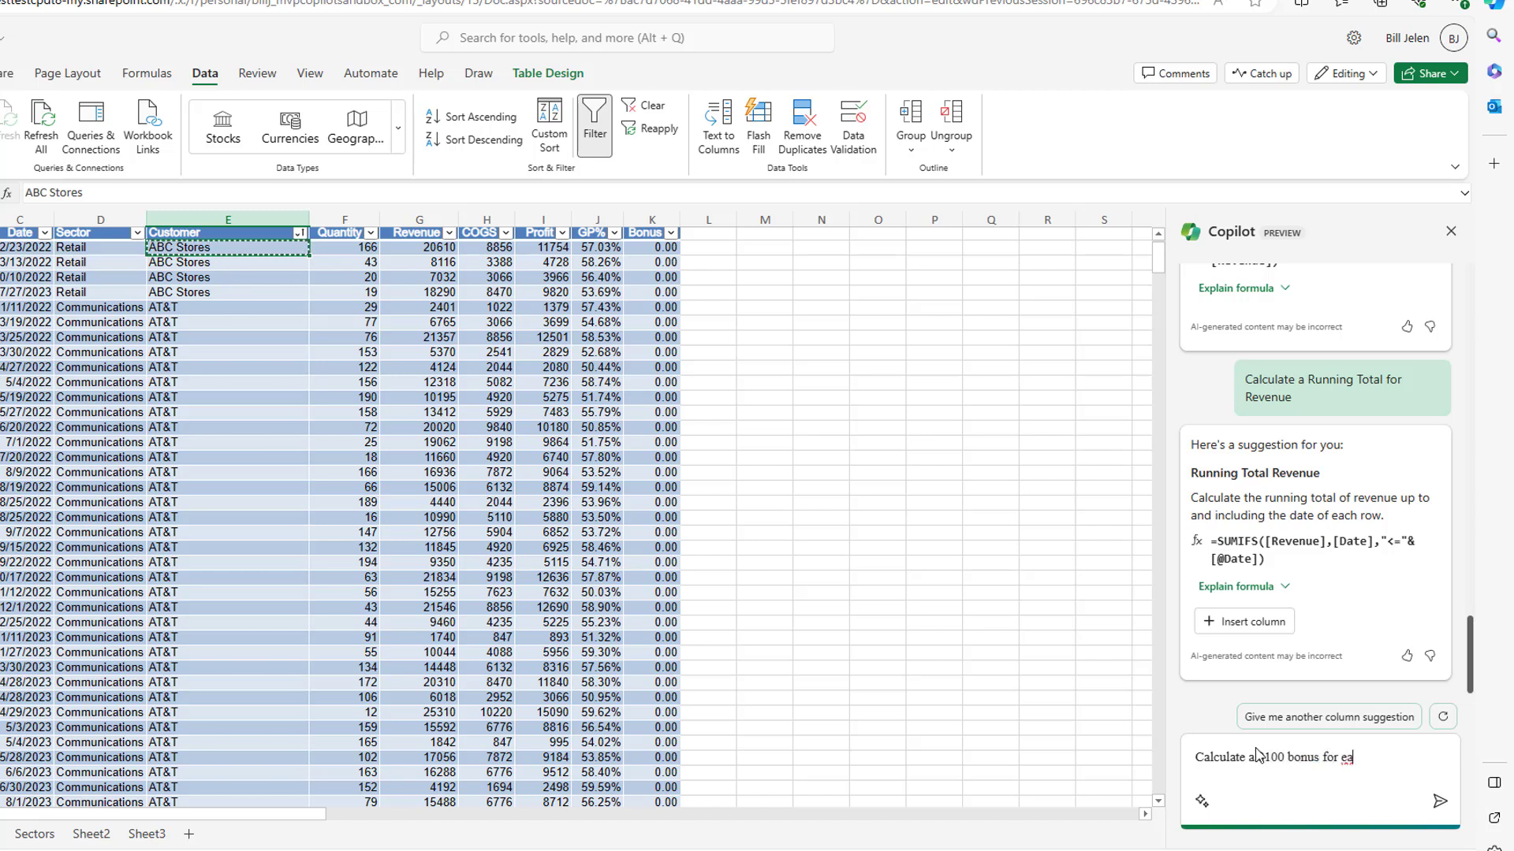
pyautogui.write('ch record where teh quantit')
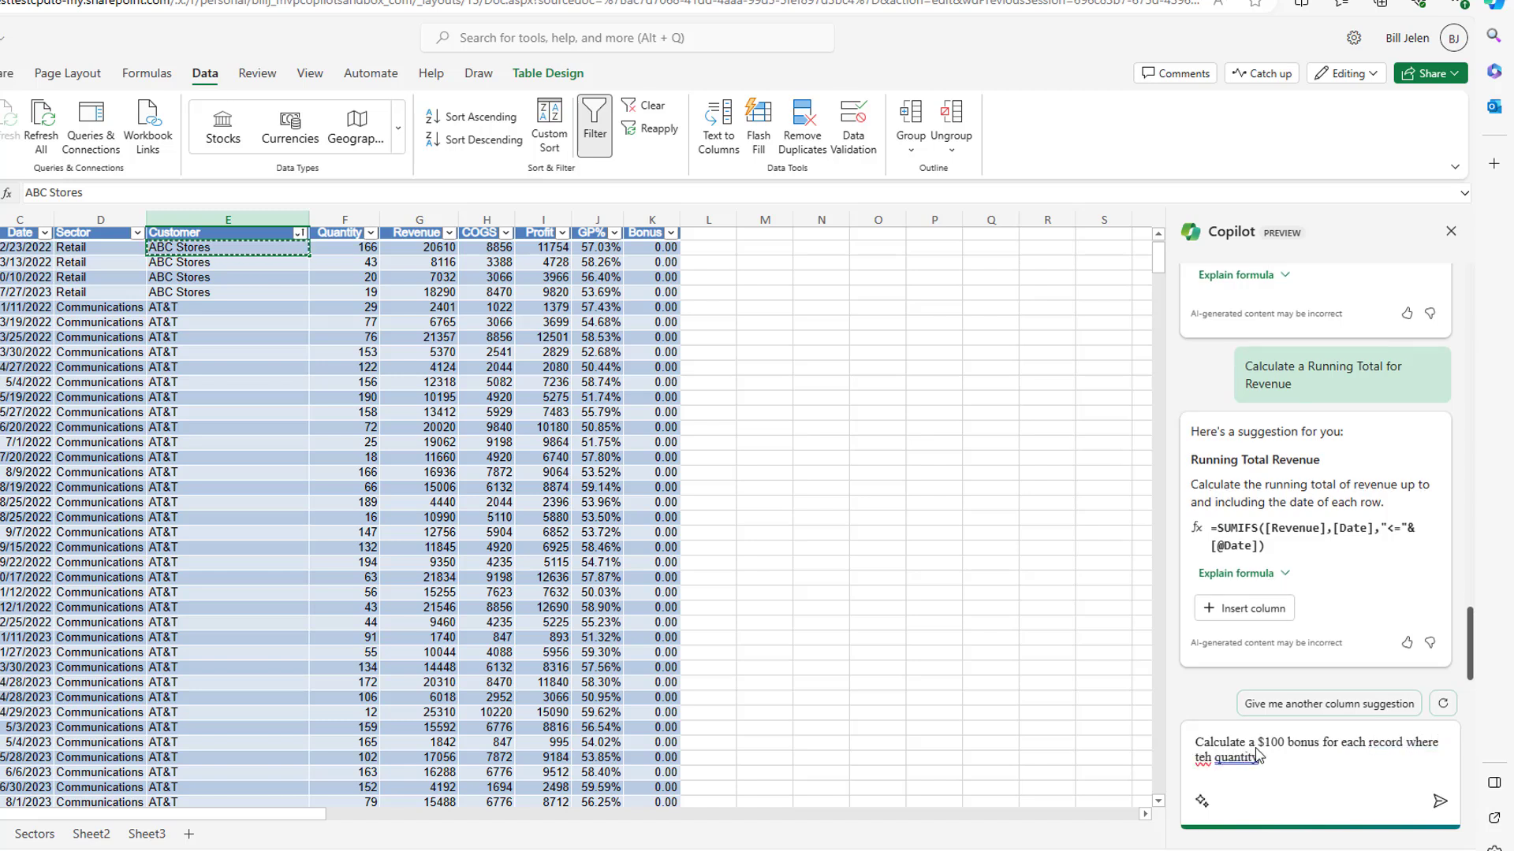
pyautogui.write('y is a prim')
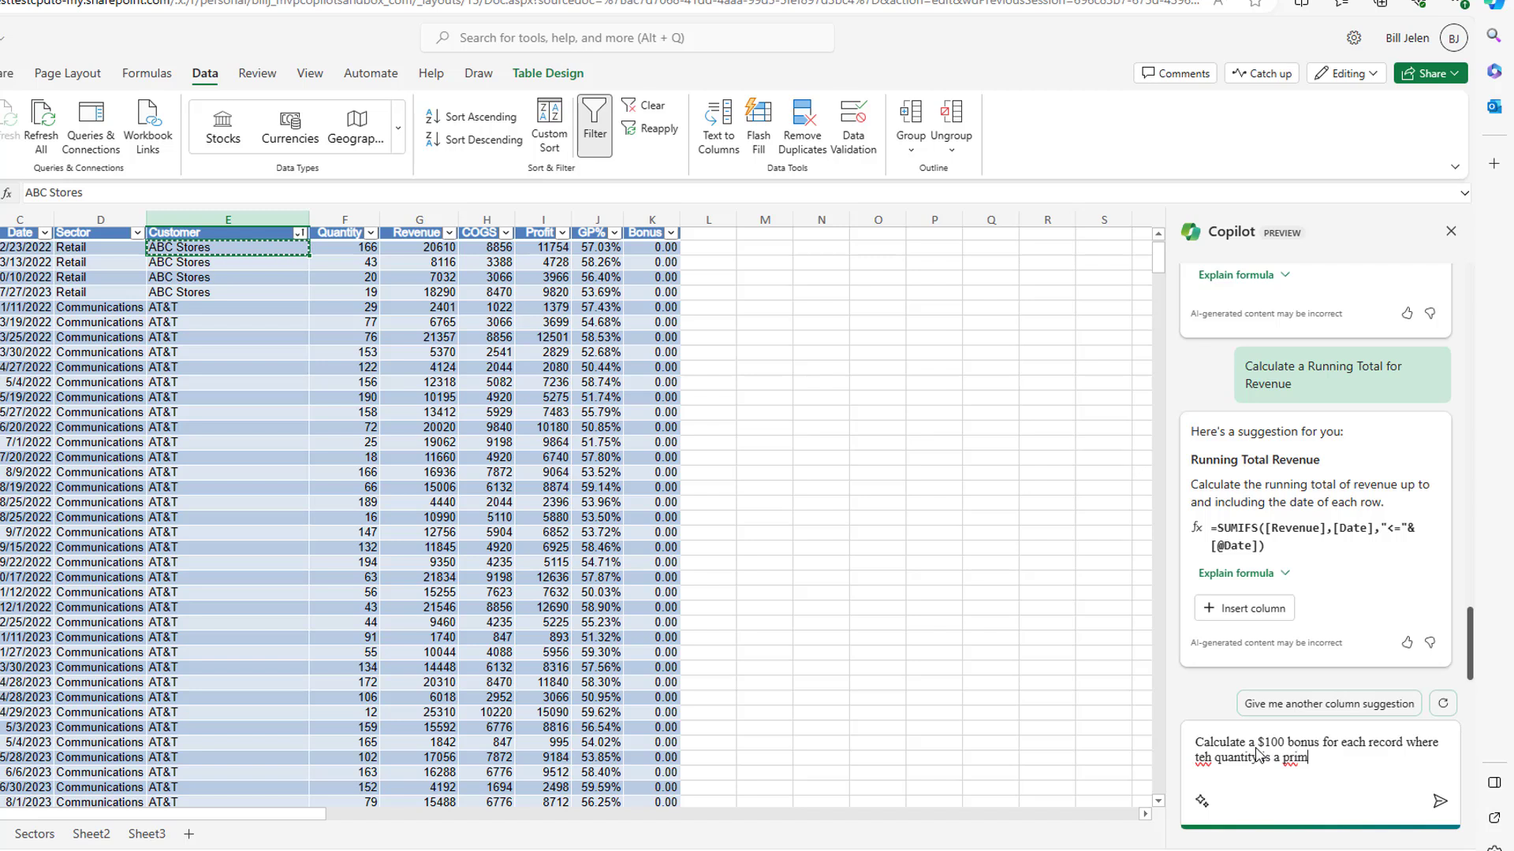
pyautogui.write('e num')
pyautogui.press('BackSpace')
pyautogui.press('BackSpace')
pyautogui.write('he')
pyautogui.click(1440, 802)
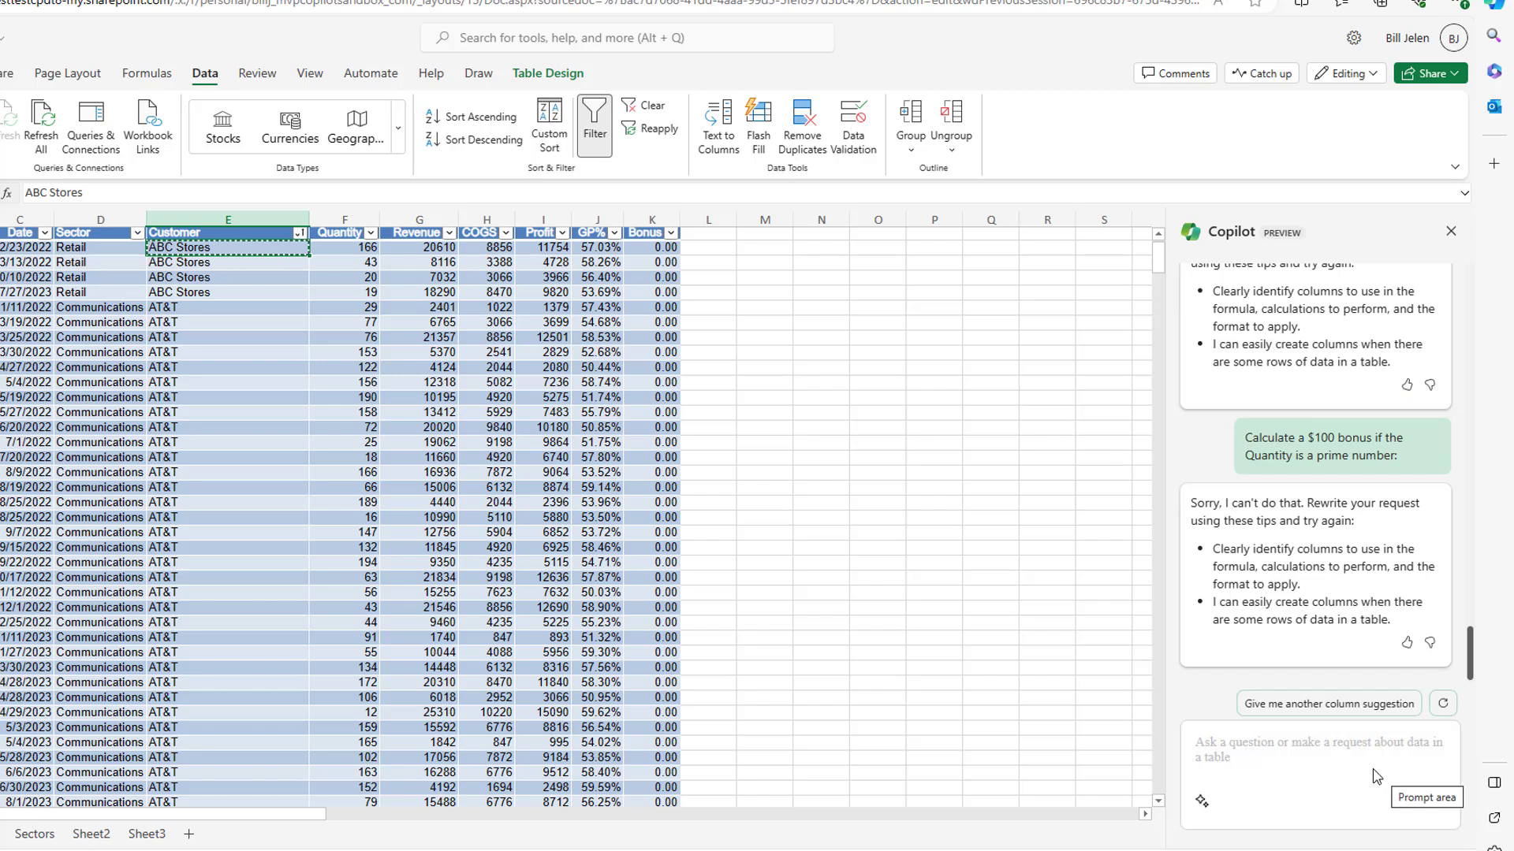
pyautogui.click(1373, 776)
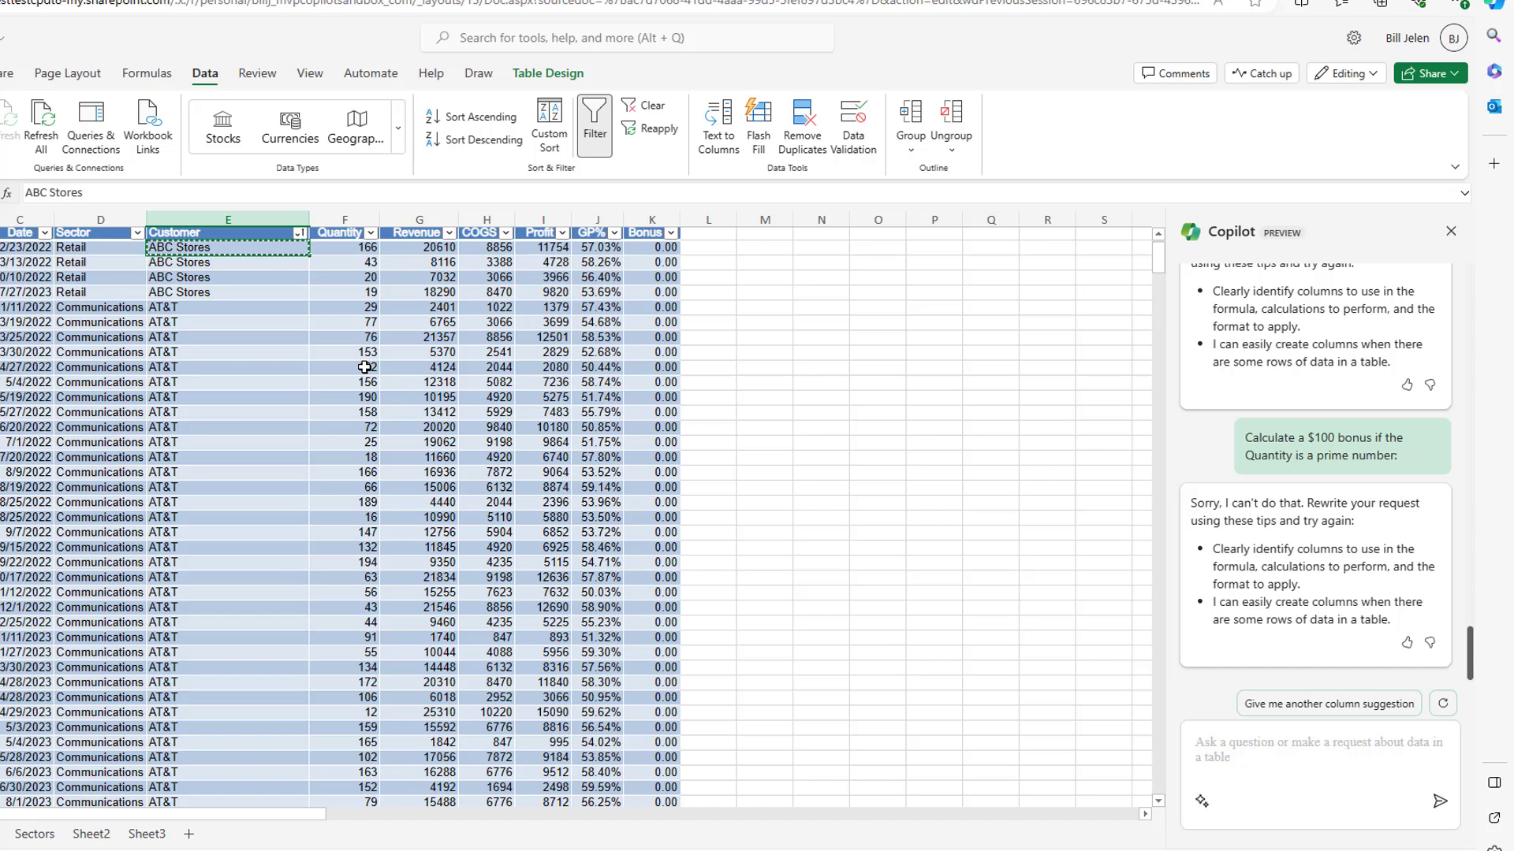
pyautogui.click(1236, 753)
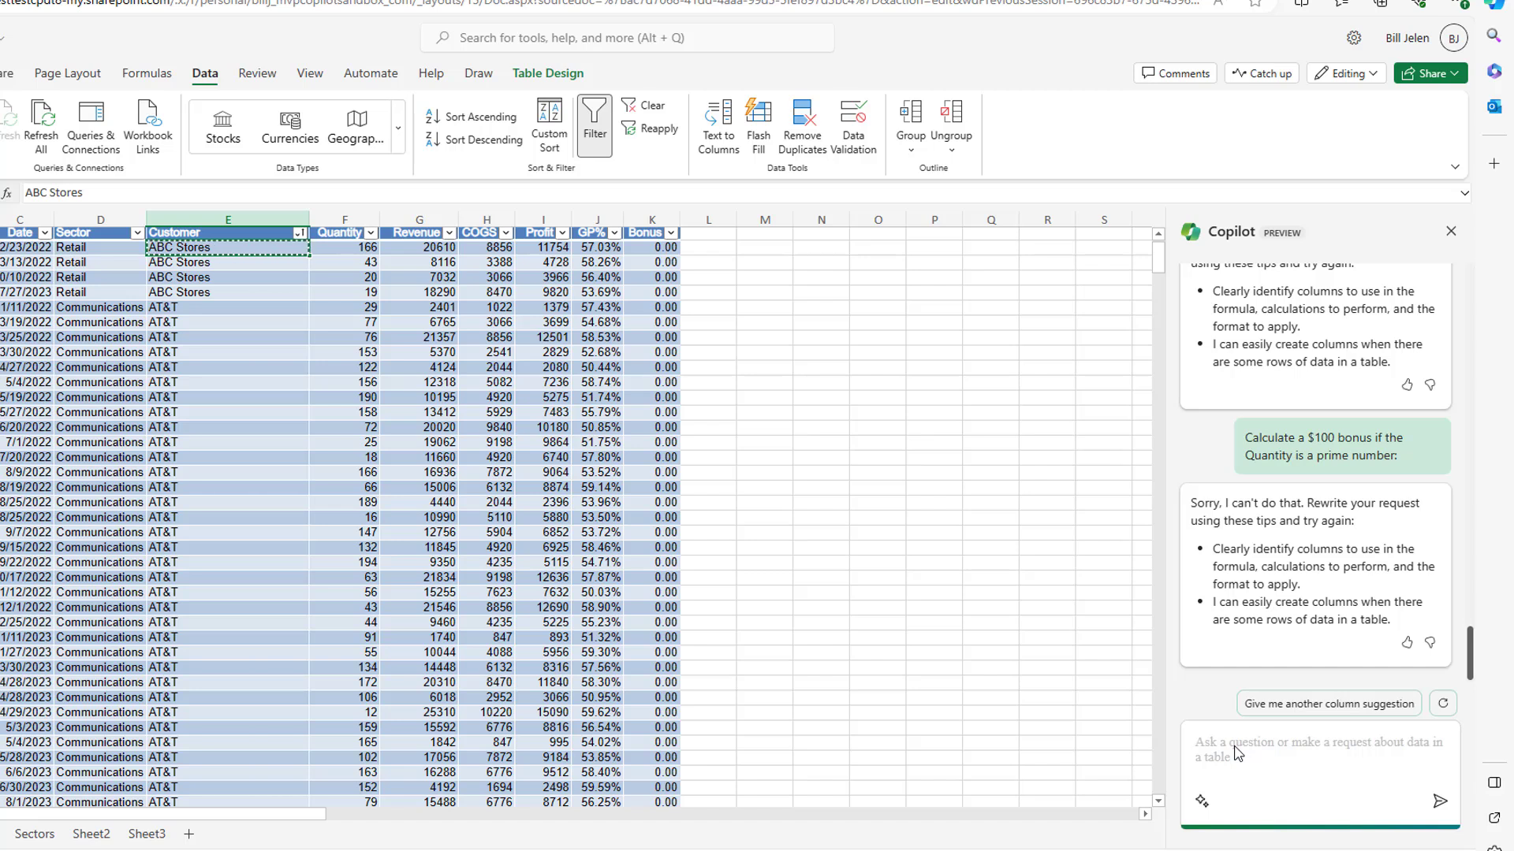
# - Ask Copilot 'What is the Minimum and Maximum Quantity' and get 11 and 199
pyautogui.write('What is the Minimum and ')
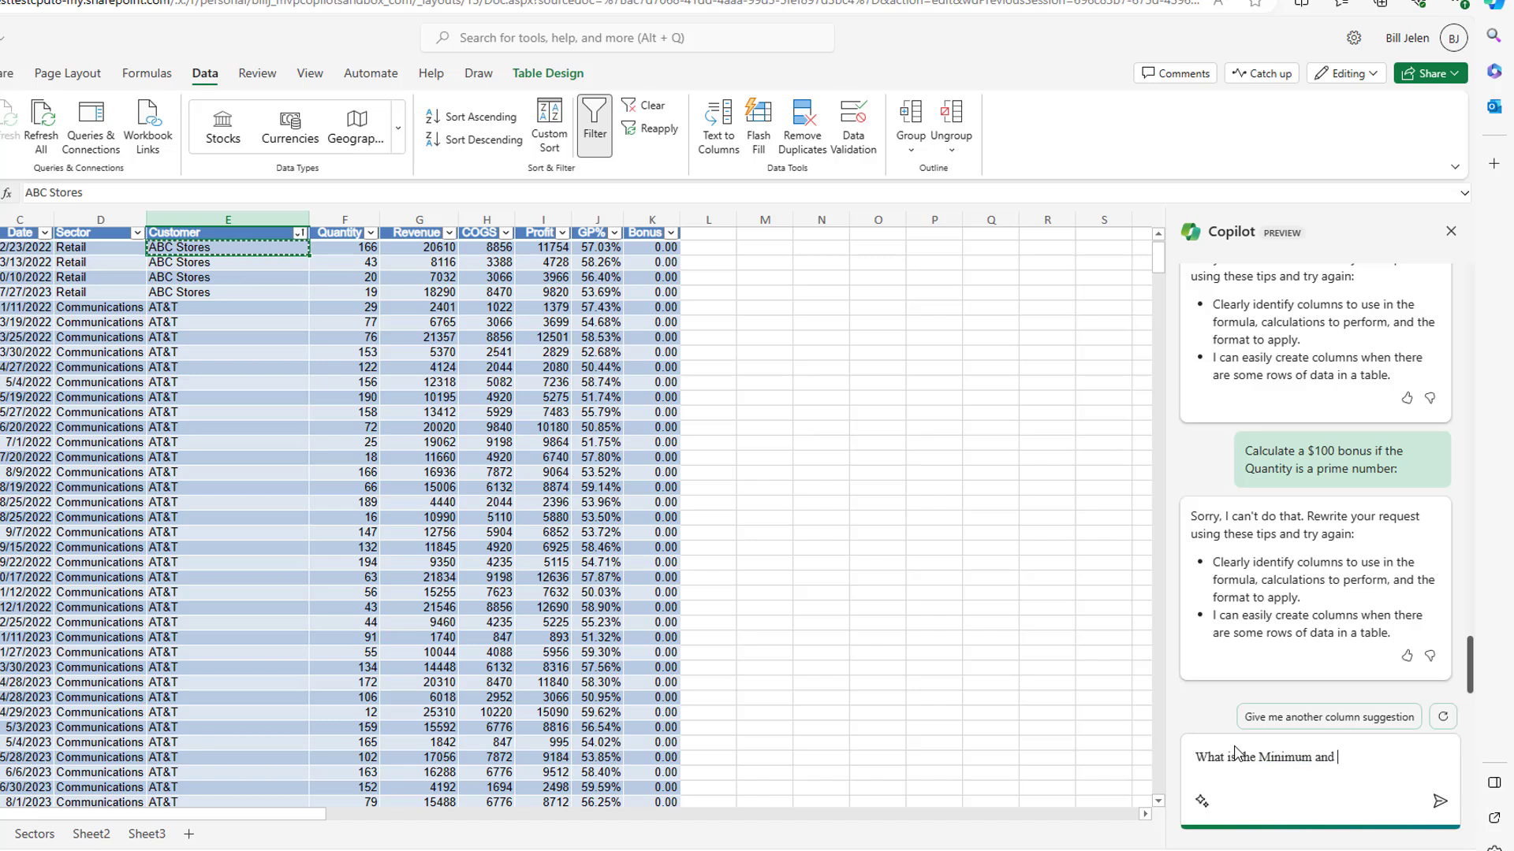
pyautogui.write('Maximum Qu')
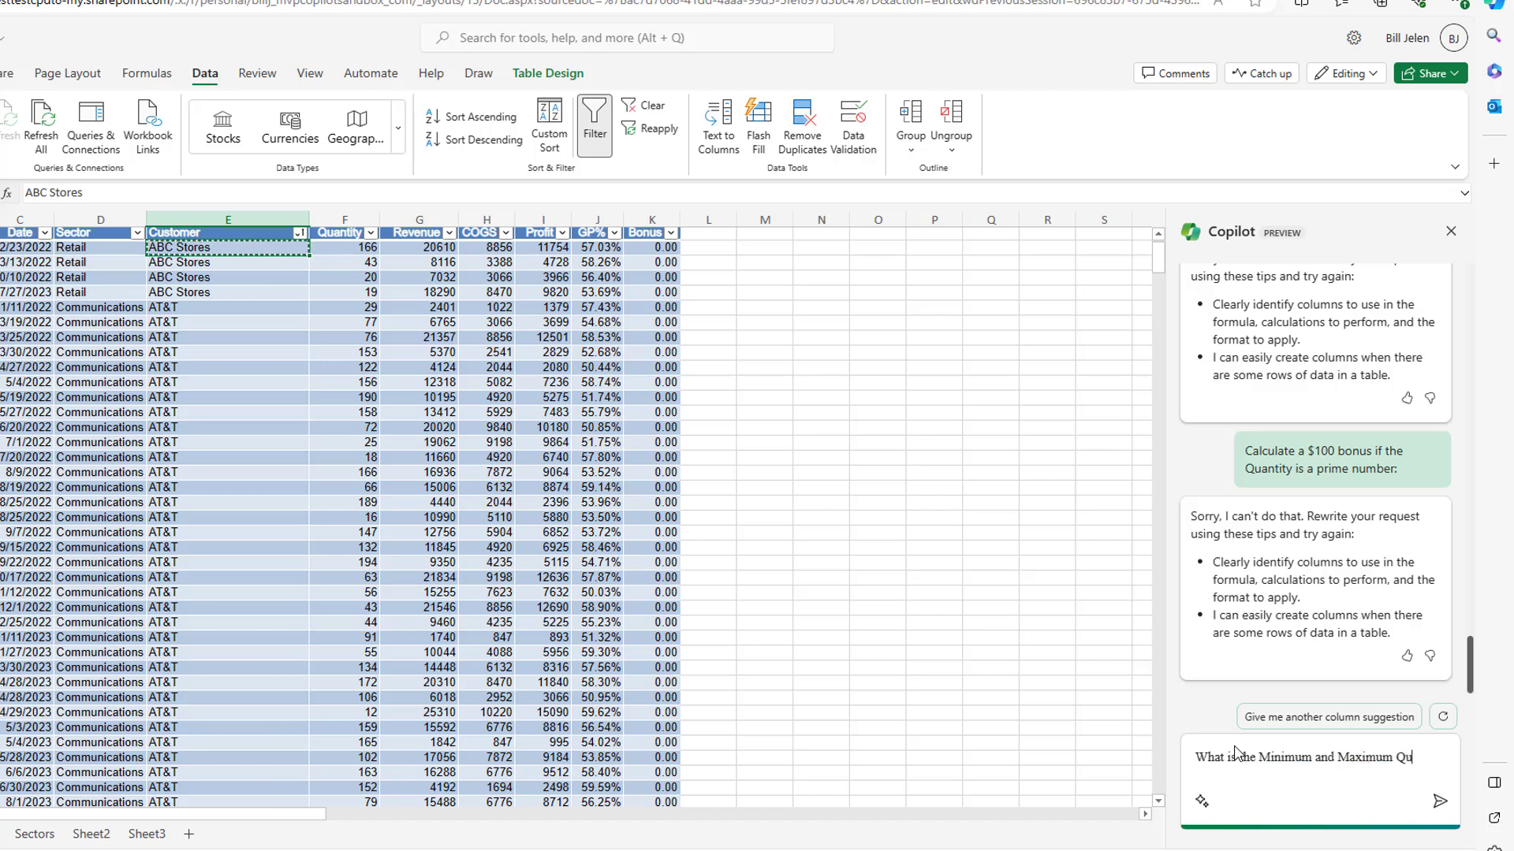
pyautogui.write('antity')
pyautogui.press('Return')
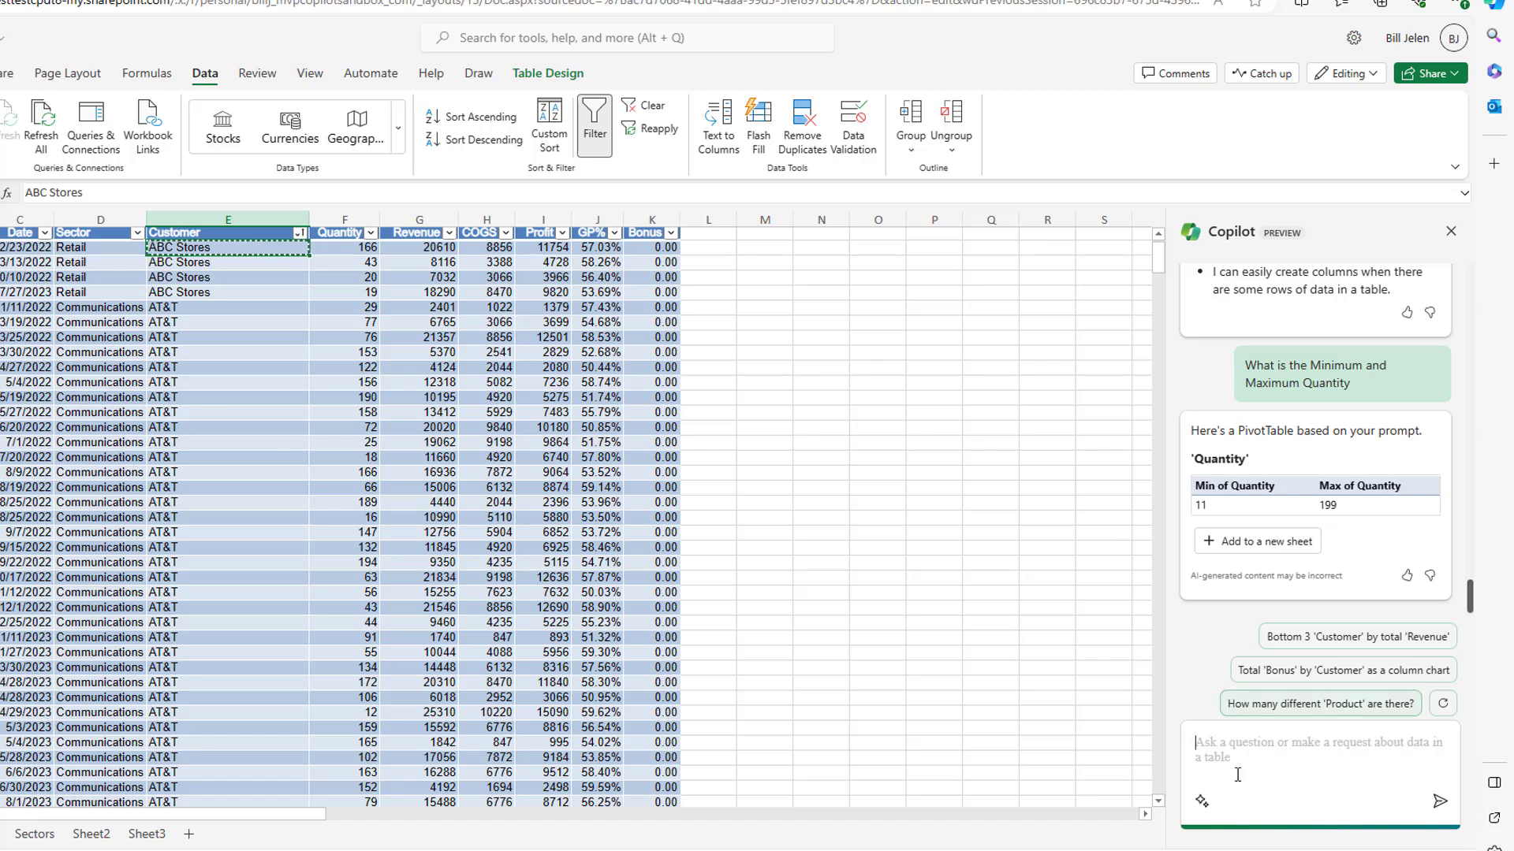
# - Request a total revenue pivot table by month and year from Copilot and add it to a new sheet
pyautogui.write('Cre')
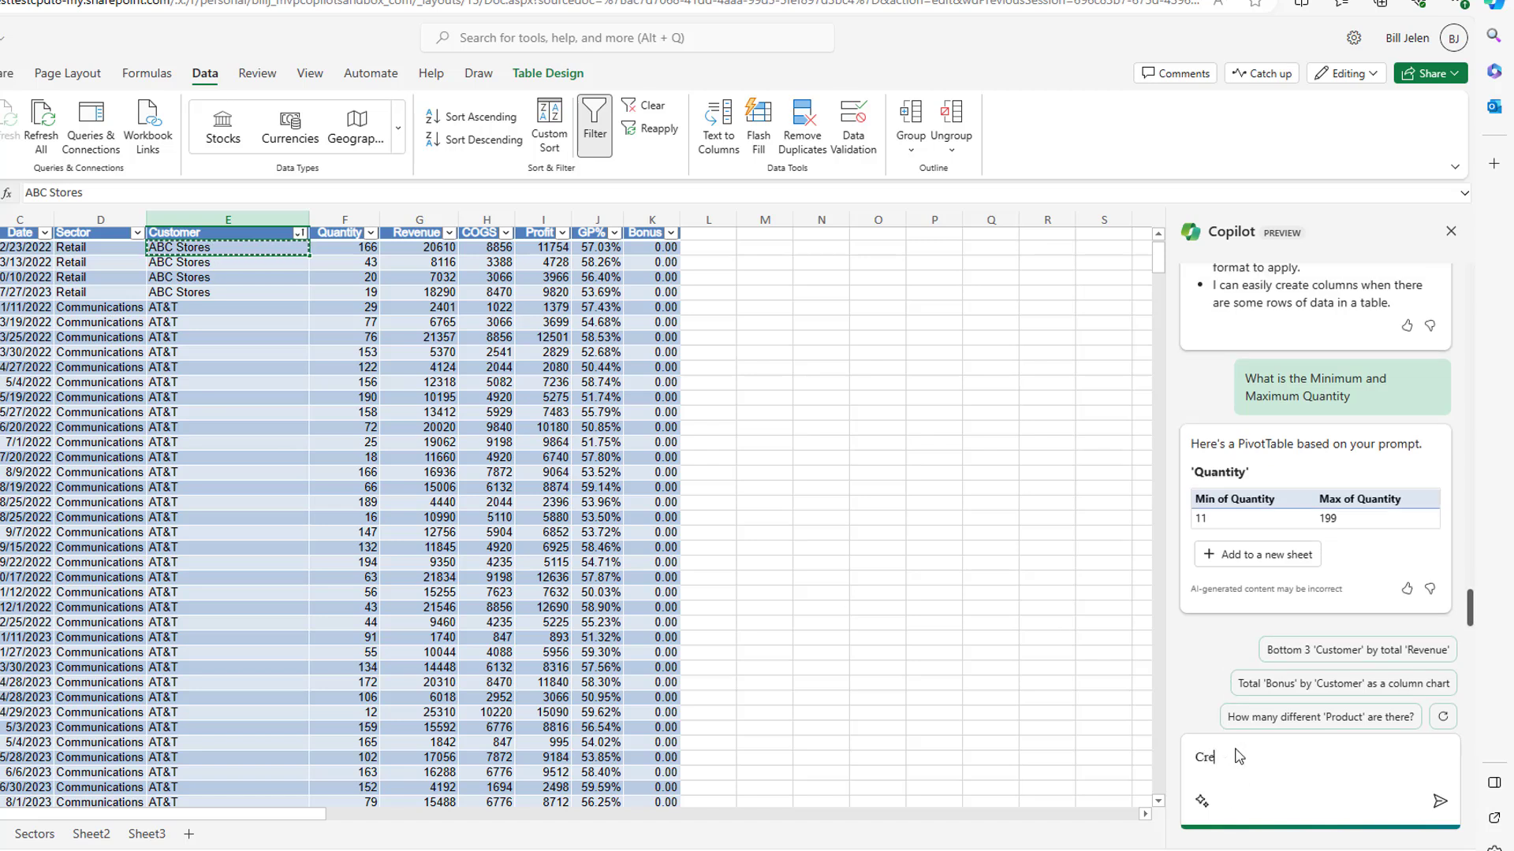
pyautogui.write('ate a pivot table with ')
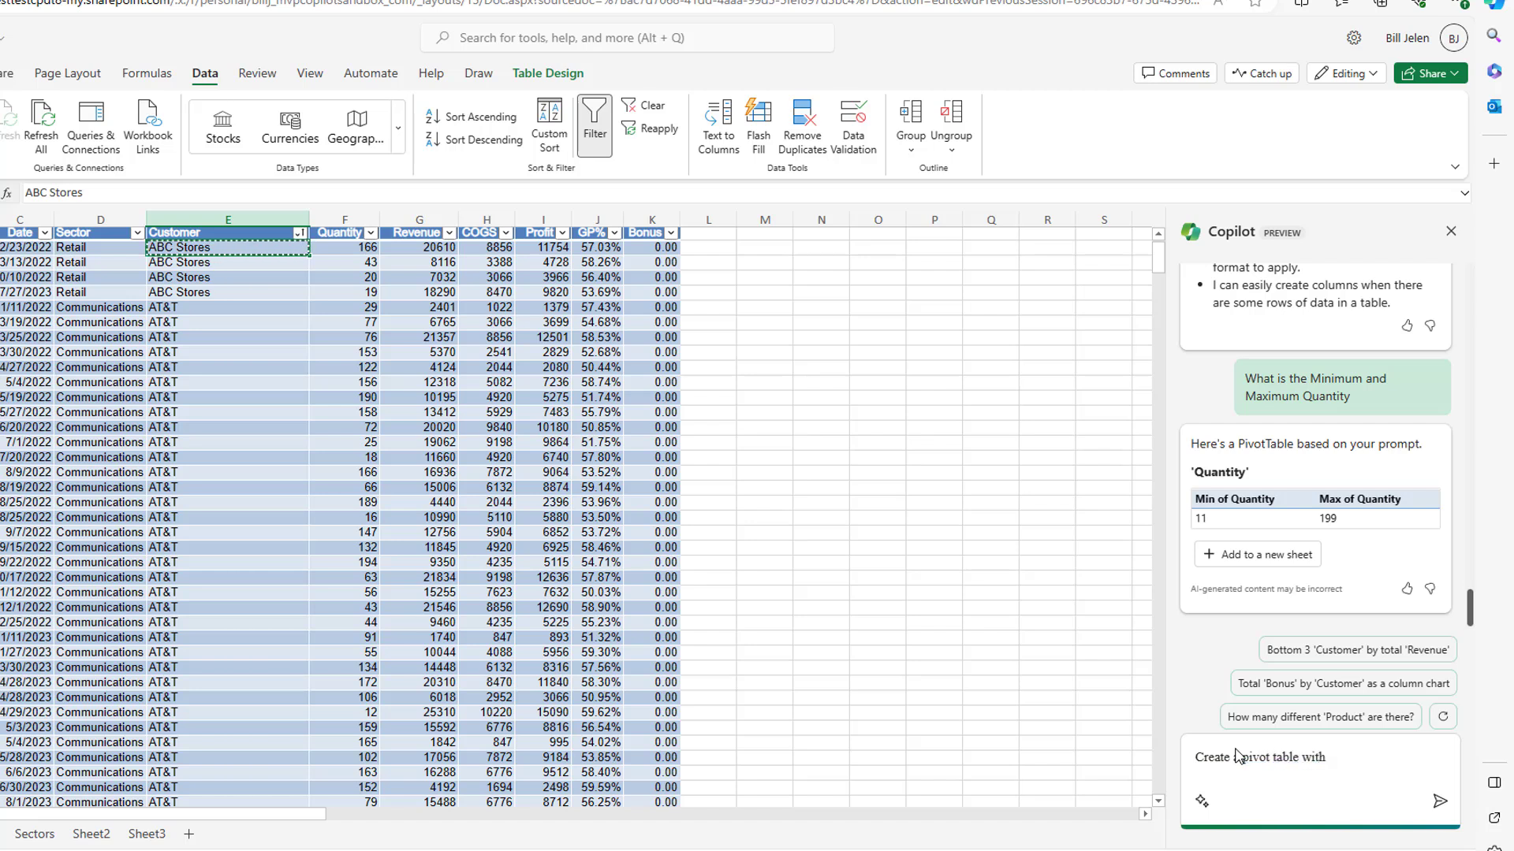
pyautogui.write('month and year')
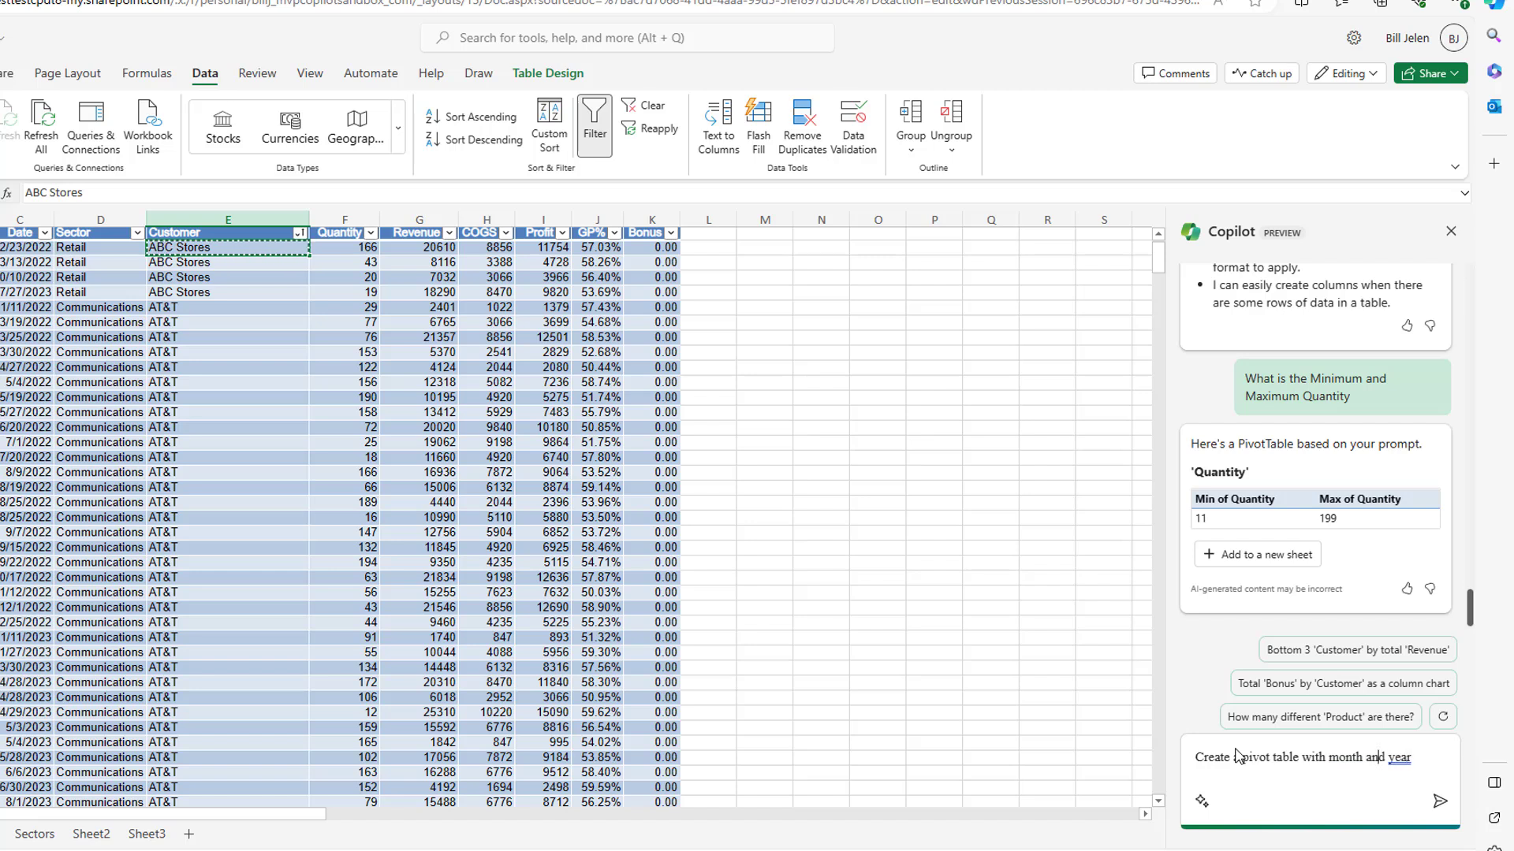
pyautogui.write('total revenue by')
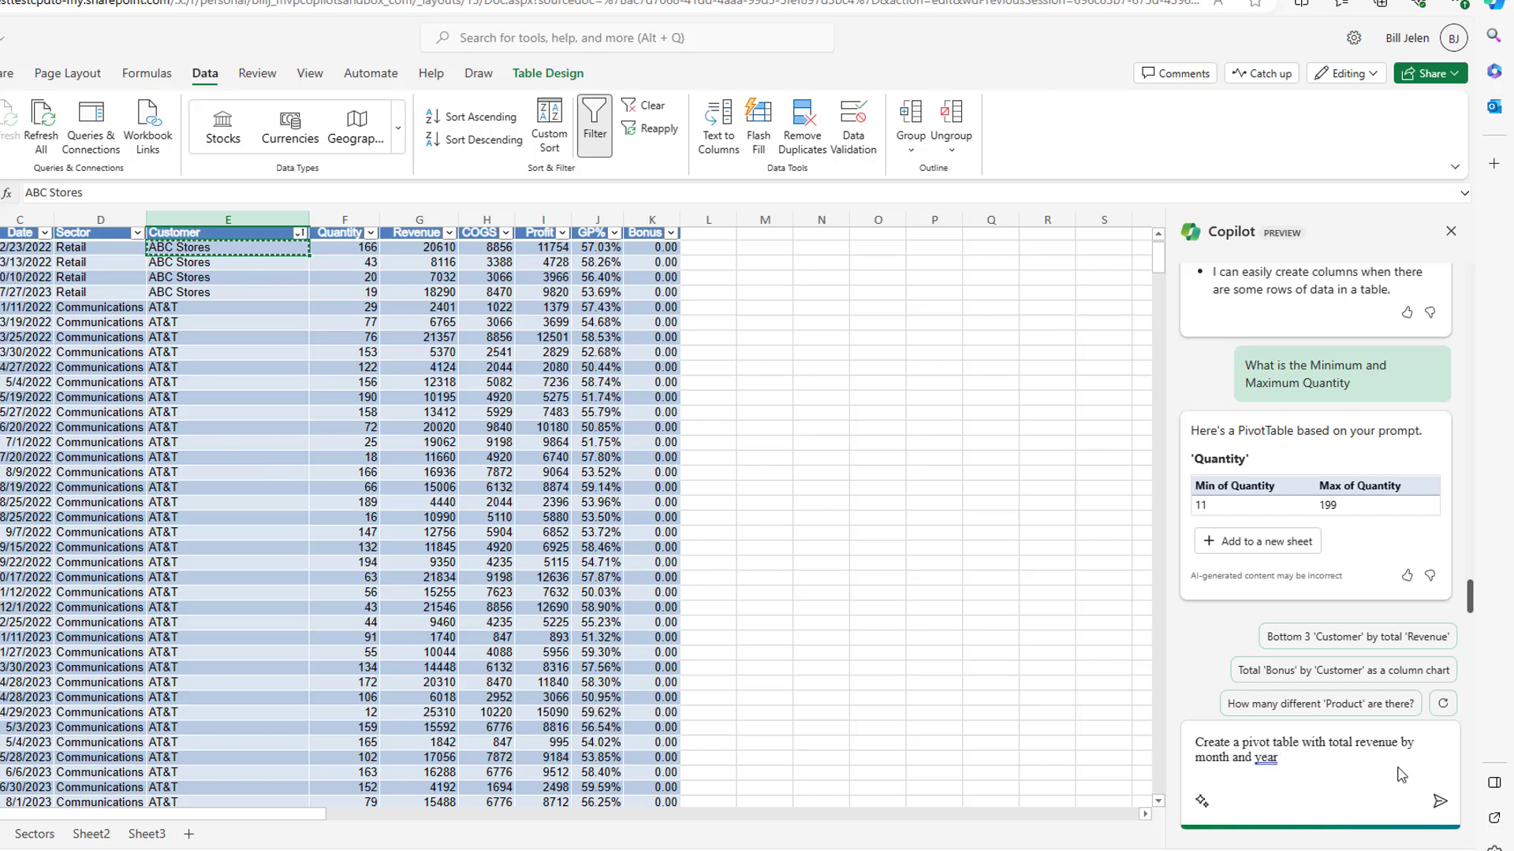
pyautogui.click(1437, 801)
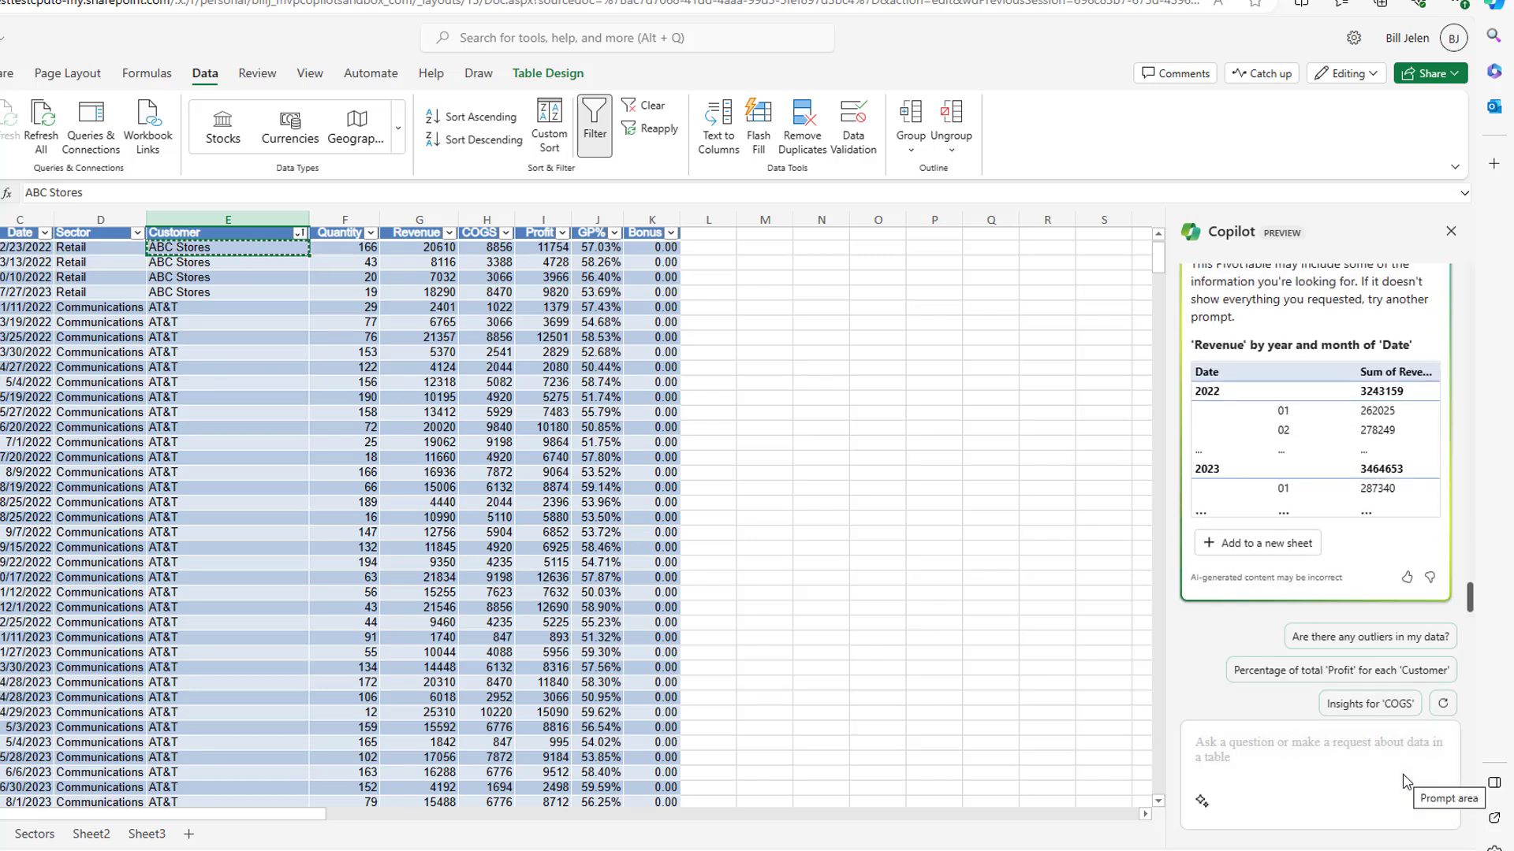
pyautogui.click(1271, 541)
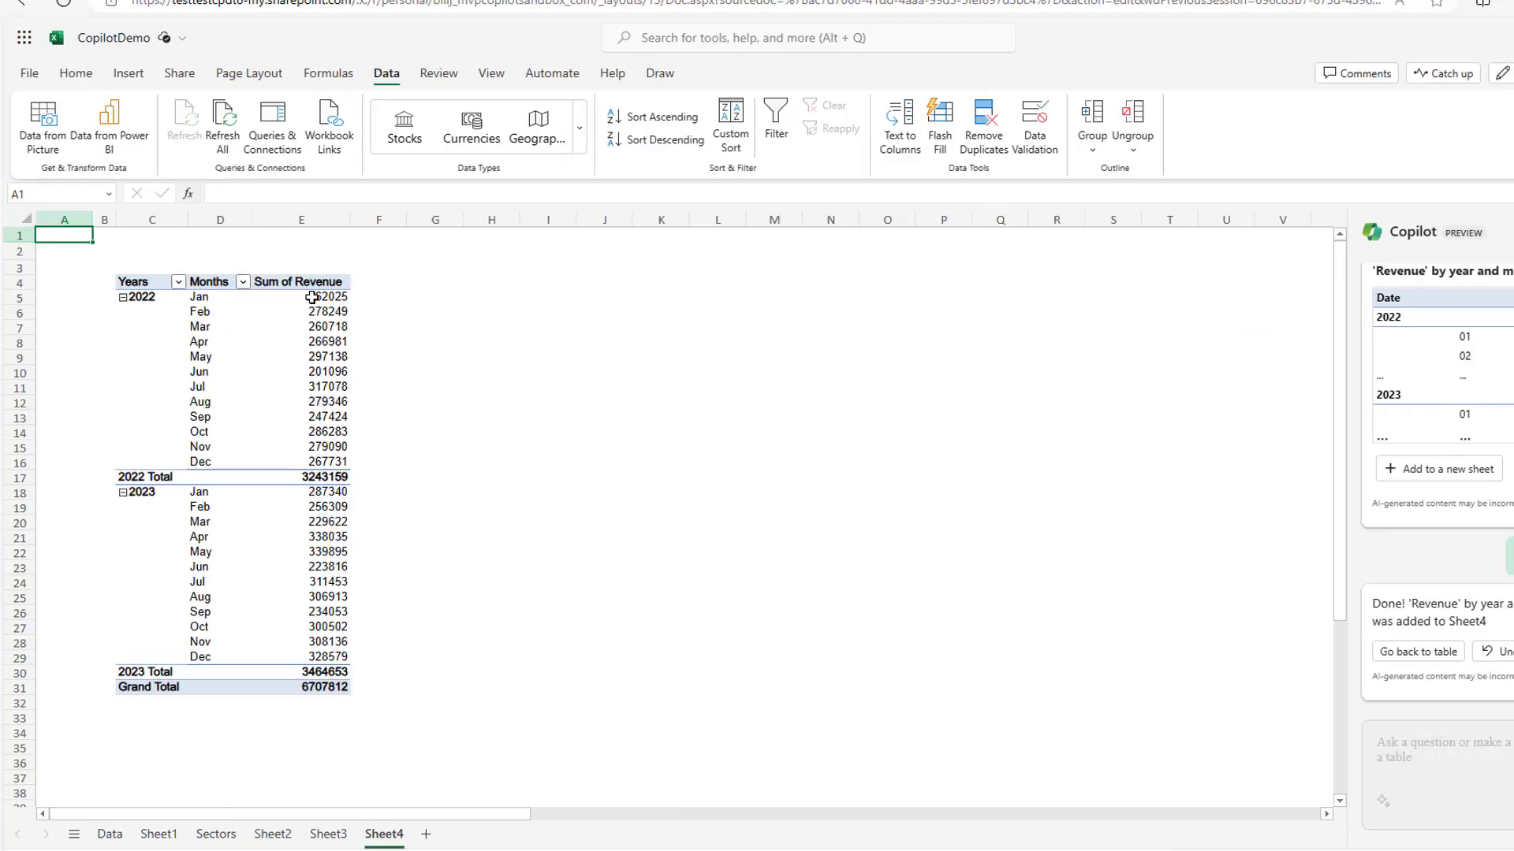
# - Move Years out of Rows in the Sheet4 pivot, leaving months down and 2022/2023 across
pyautogui.click(210, 302)
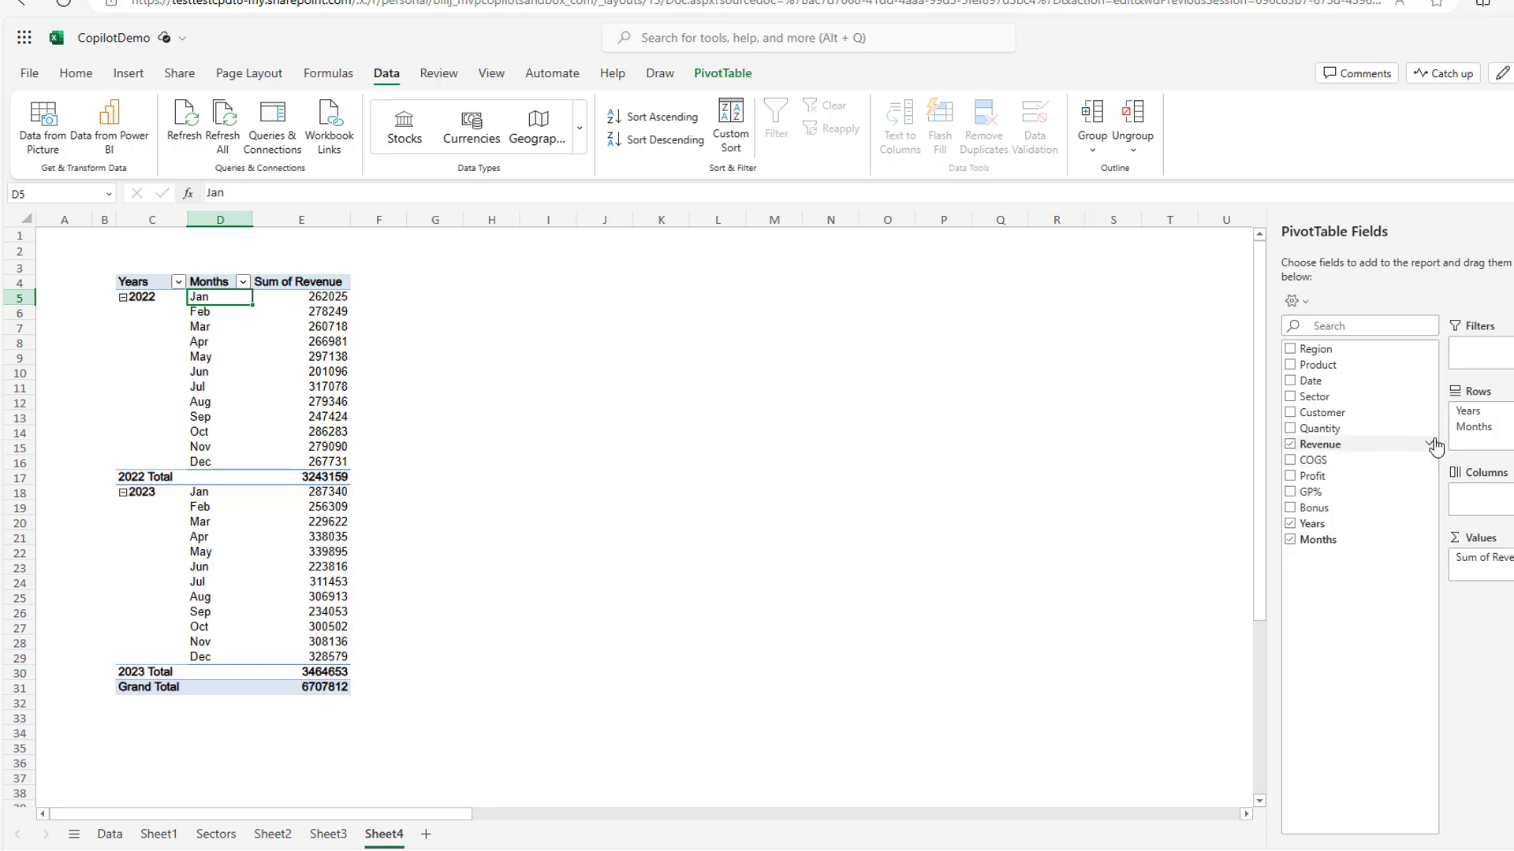
pyautogui.moveTo(1468, 410); pyautogui.dragTo(1486, 499)
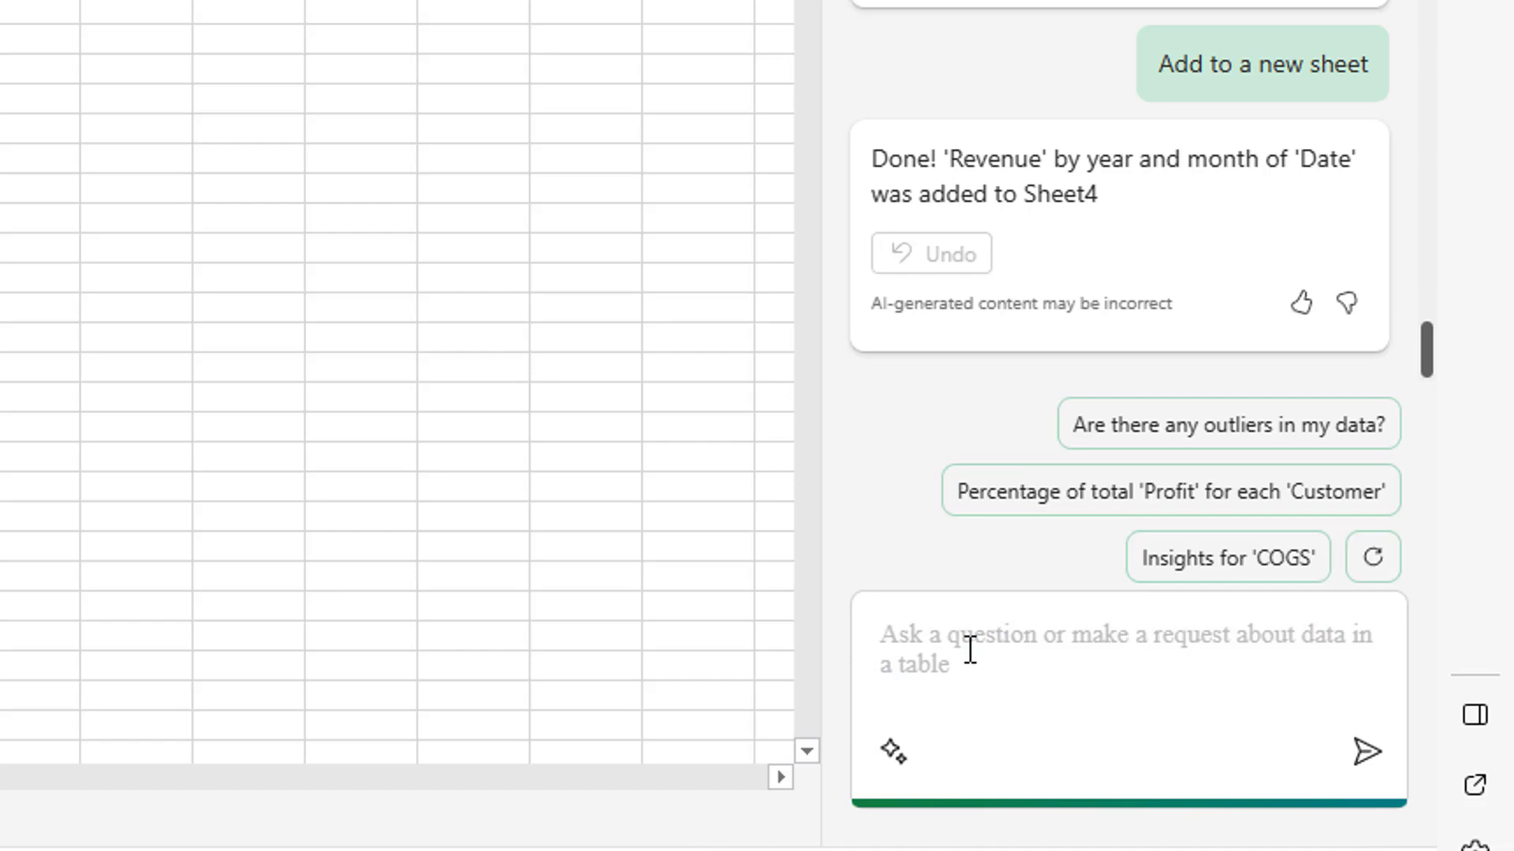
# - Ask Copilot for a years-across, months-down revenue pivot formatted as currency, which it declines
pyautogui.write('Create a p')
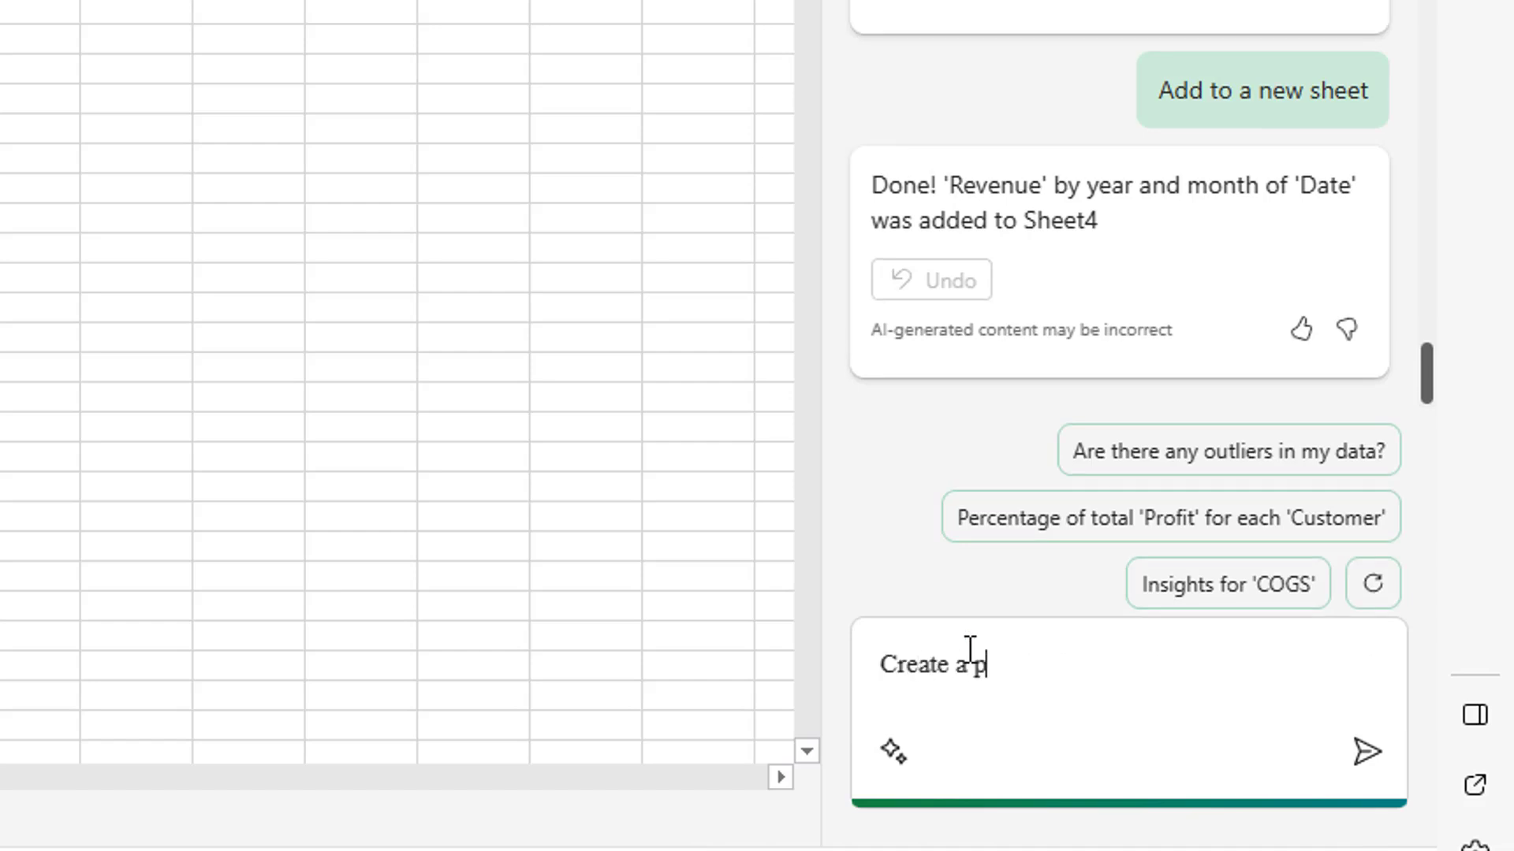
pyautogui.write('ivot table with ')
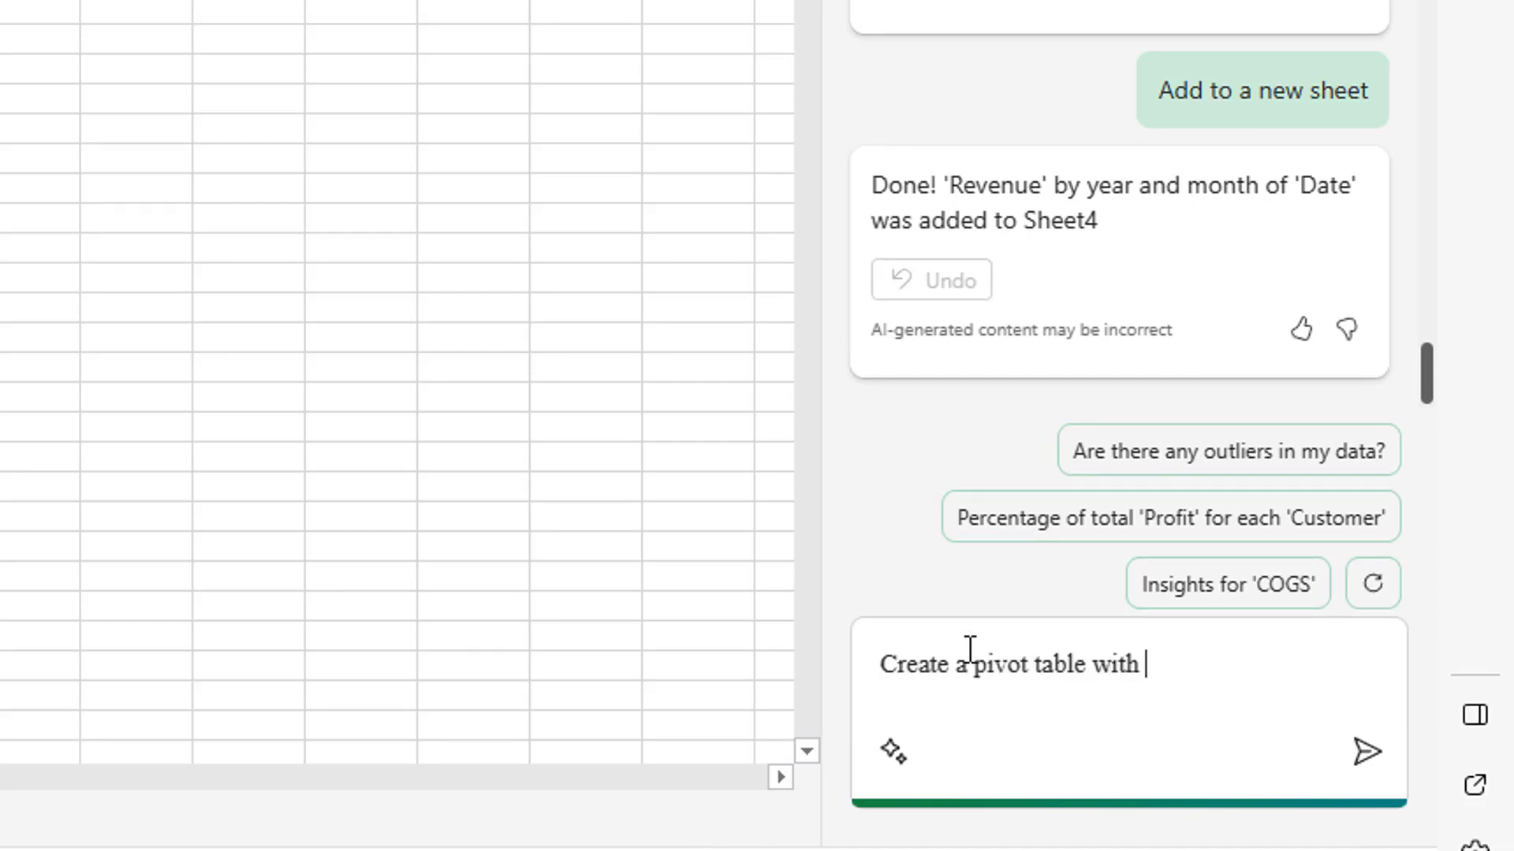
pyautogui.write('years across the top an')
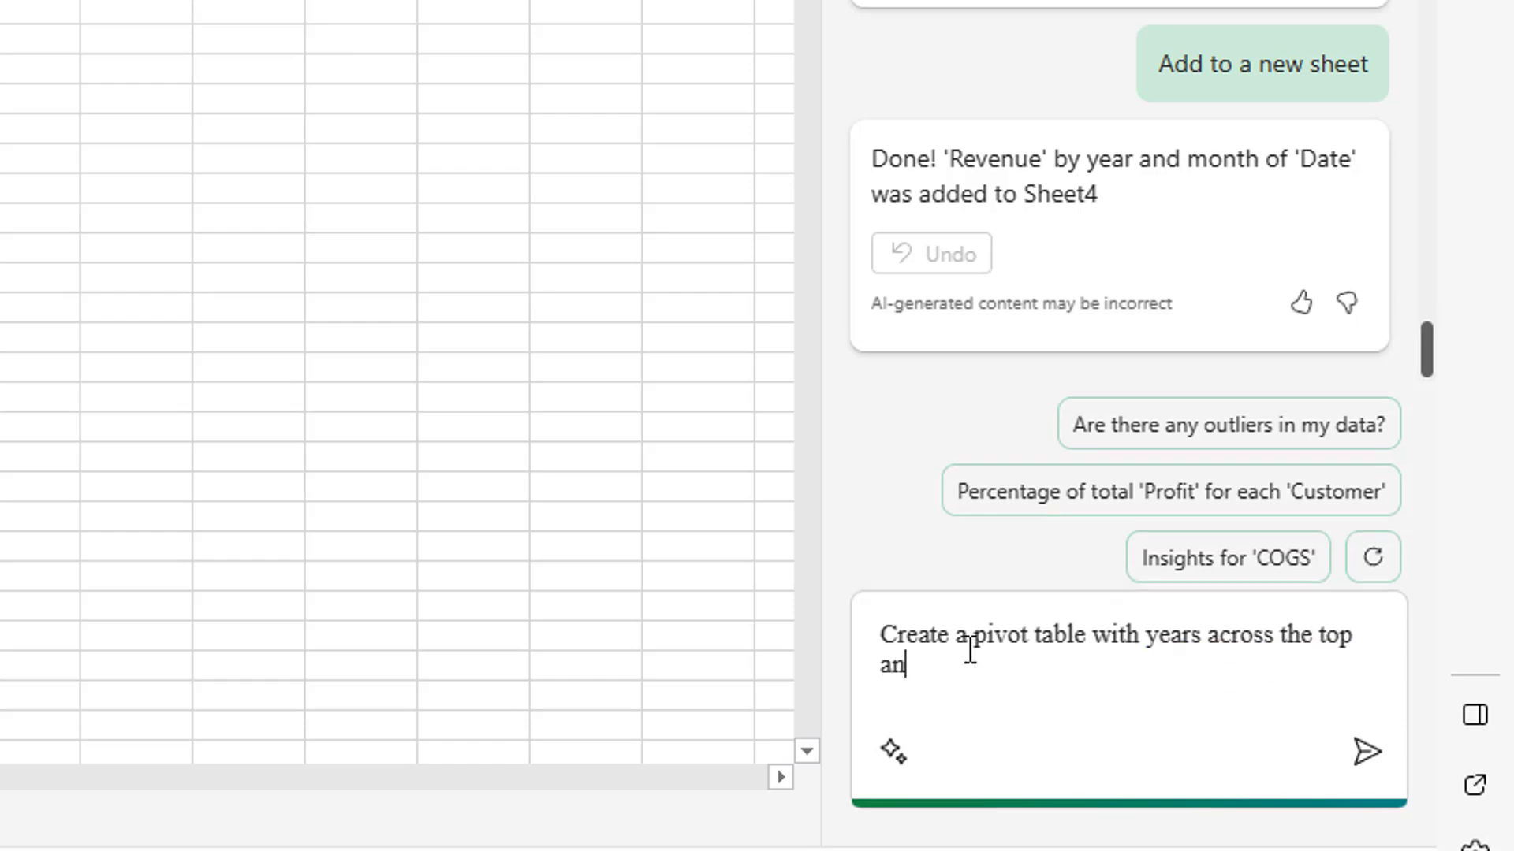
pyautogui.write('d months in the')
pyautogui.press('BackSpace')
pyautogui.write('e rows area')
pyautogui.write(' and total ')
pyautogui.write('revenue as value')
pyautogui.write('s. ')
pyautogui.write('Forma')
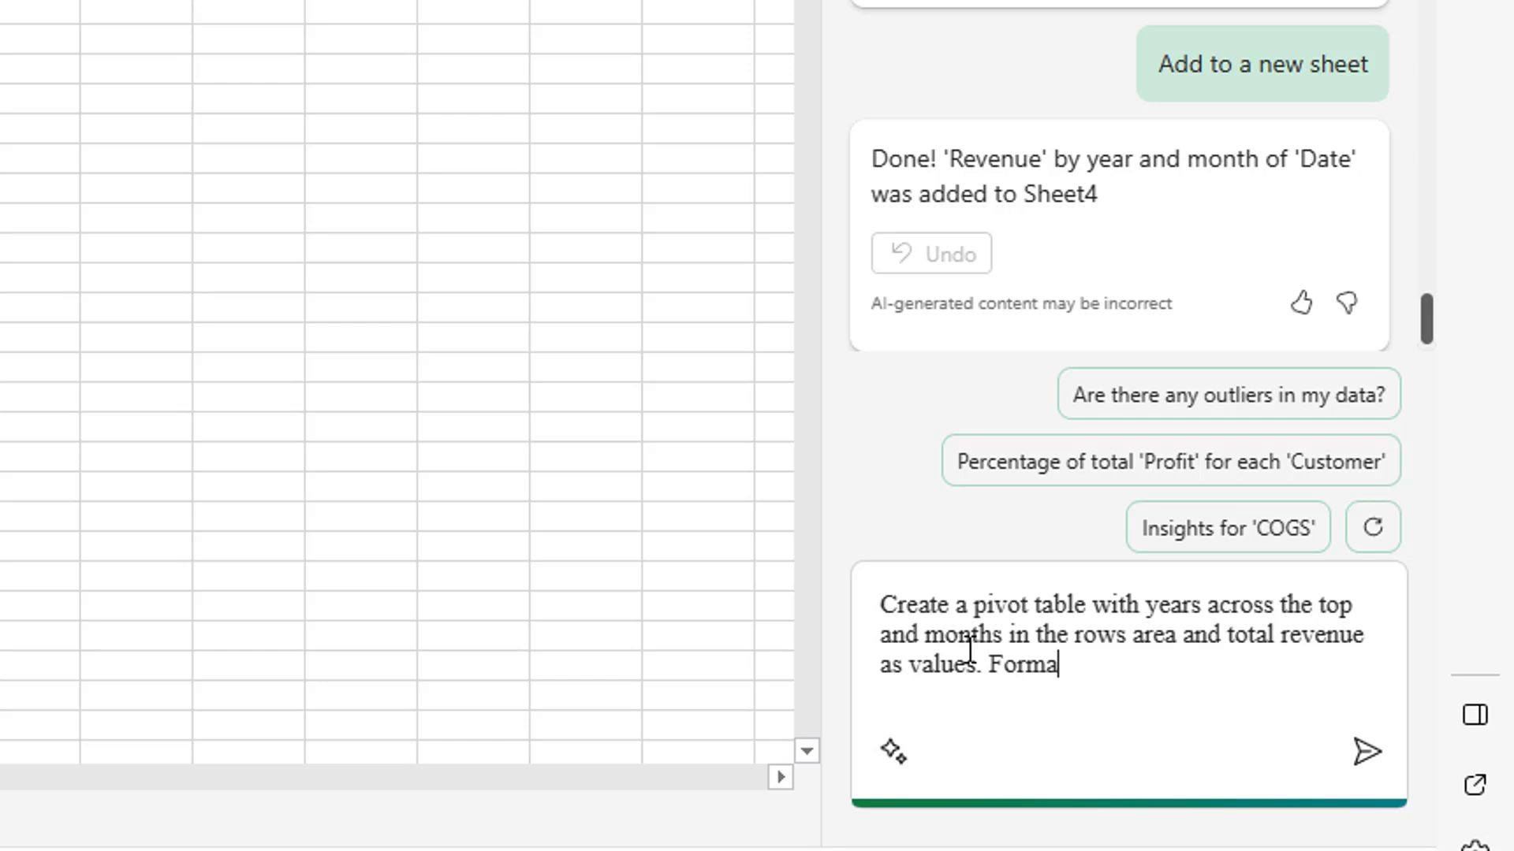
pyautogui.write('t the revenue a')
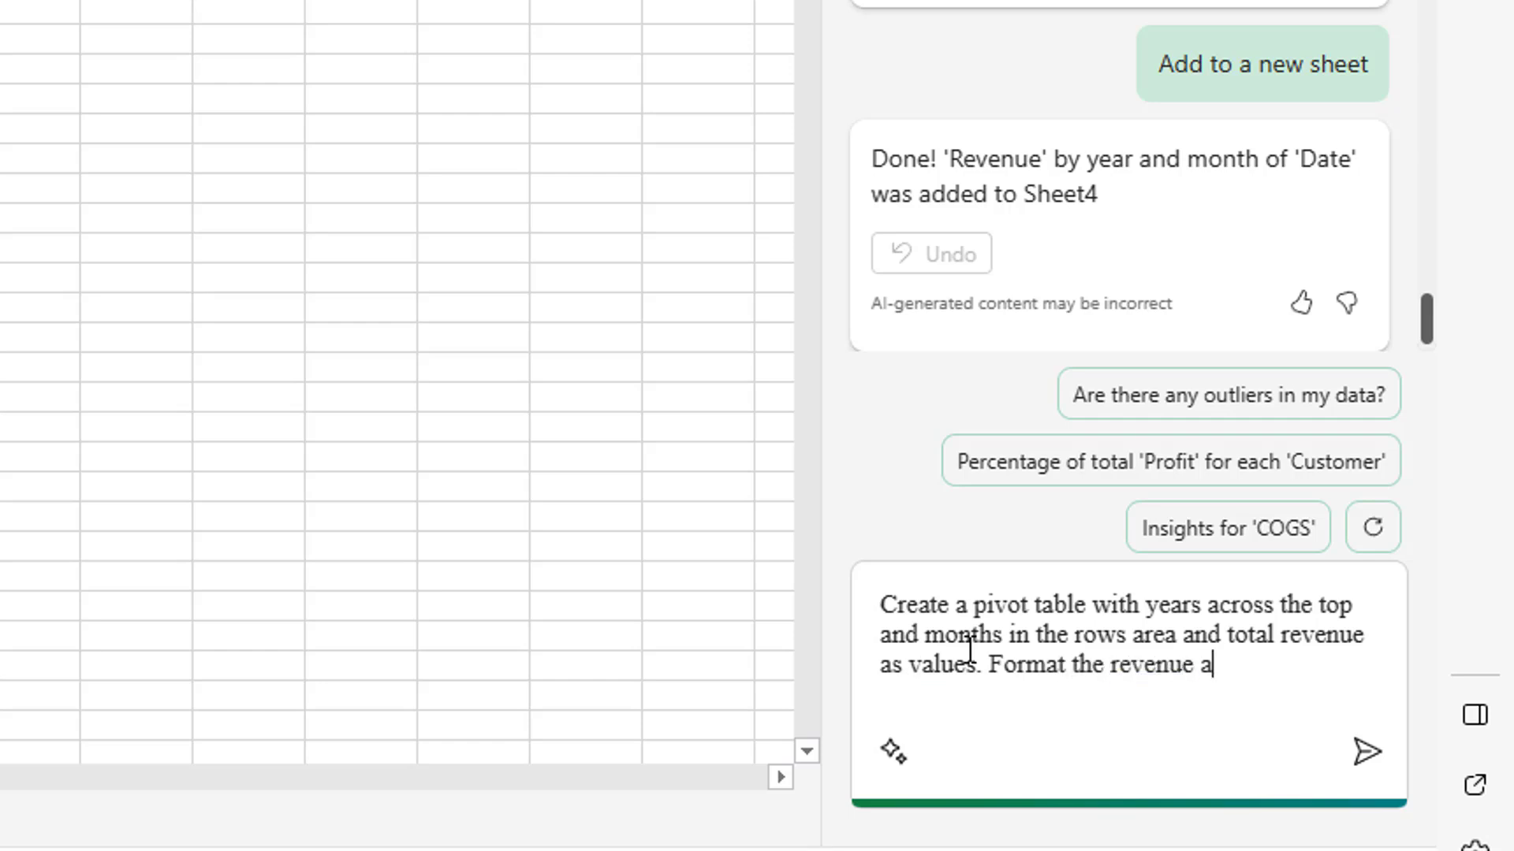
pyautogui.write('s currency.')
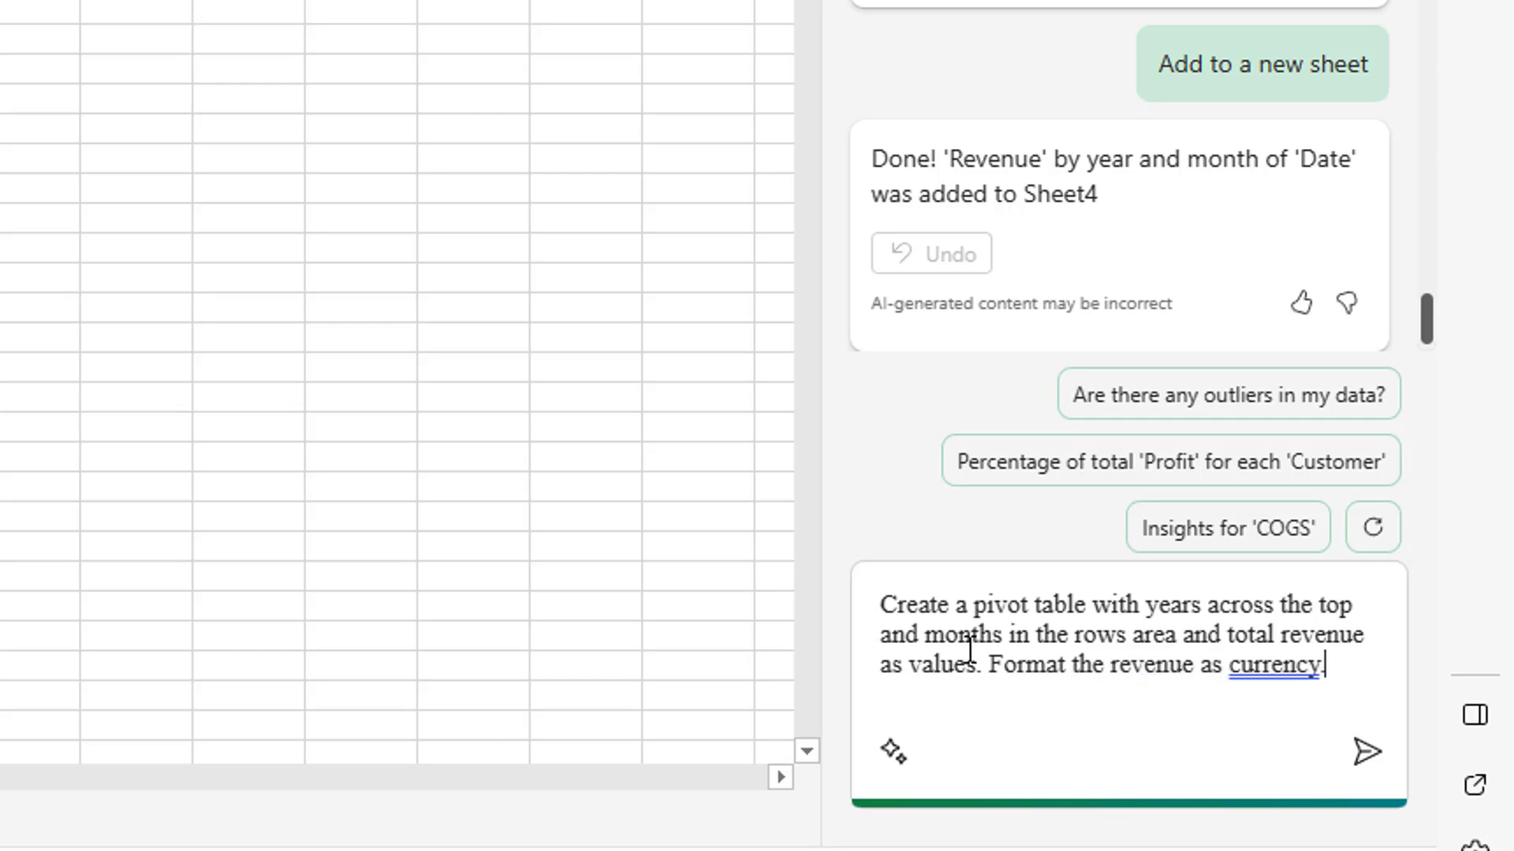
pyautogui.press('Return')
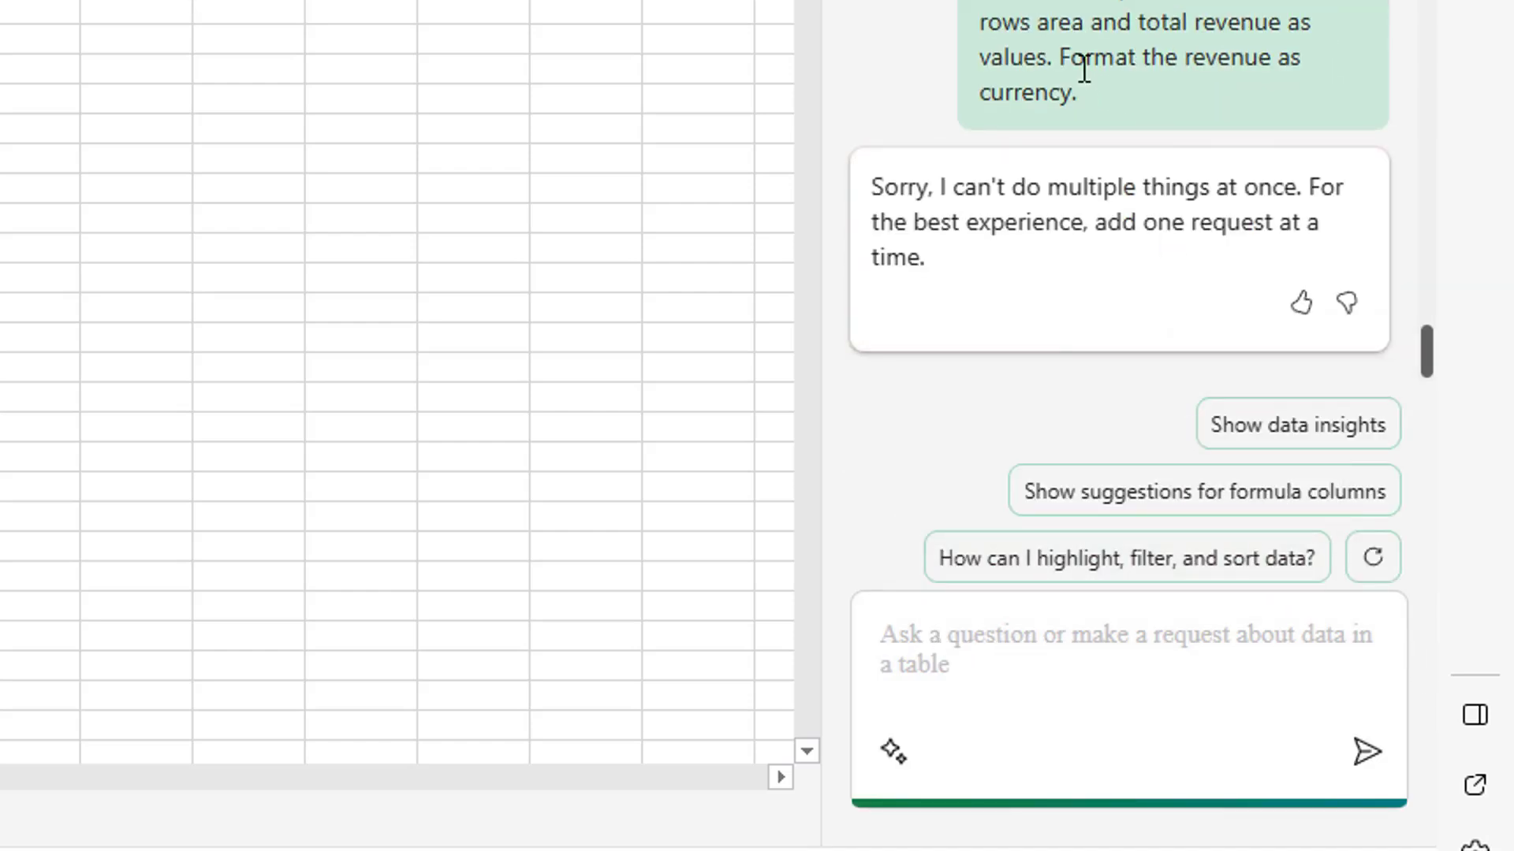
# - Resend only the pivot part of the request, getting 2023-04, Manufacturing, revenue 183175
pyautogui.moveTo(1054, 59); pyautogui.dragTo(979, 0)
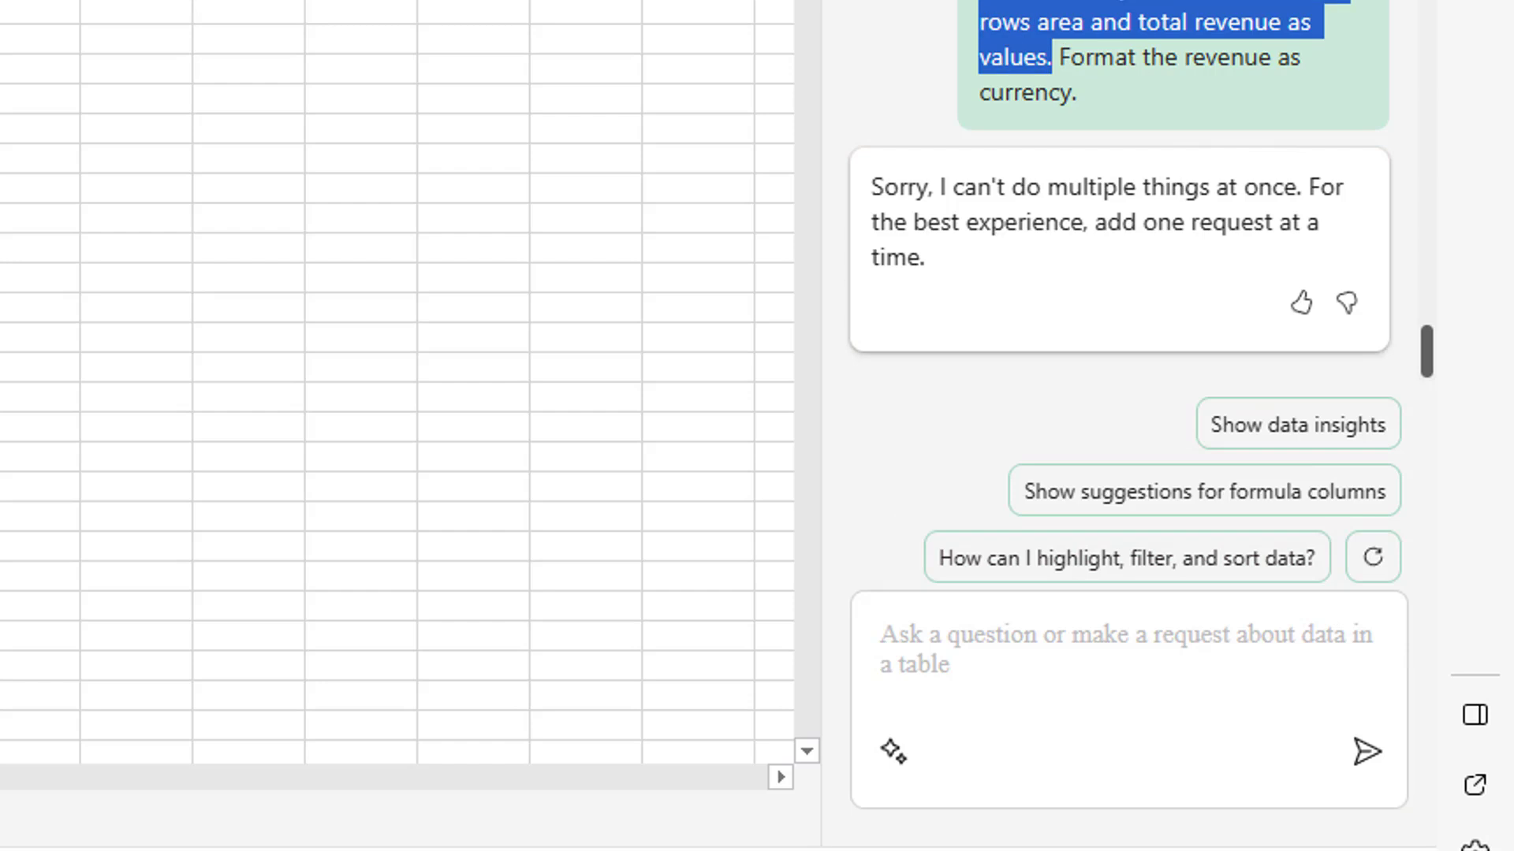
pyautogui.click(999, 648)
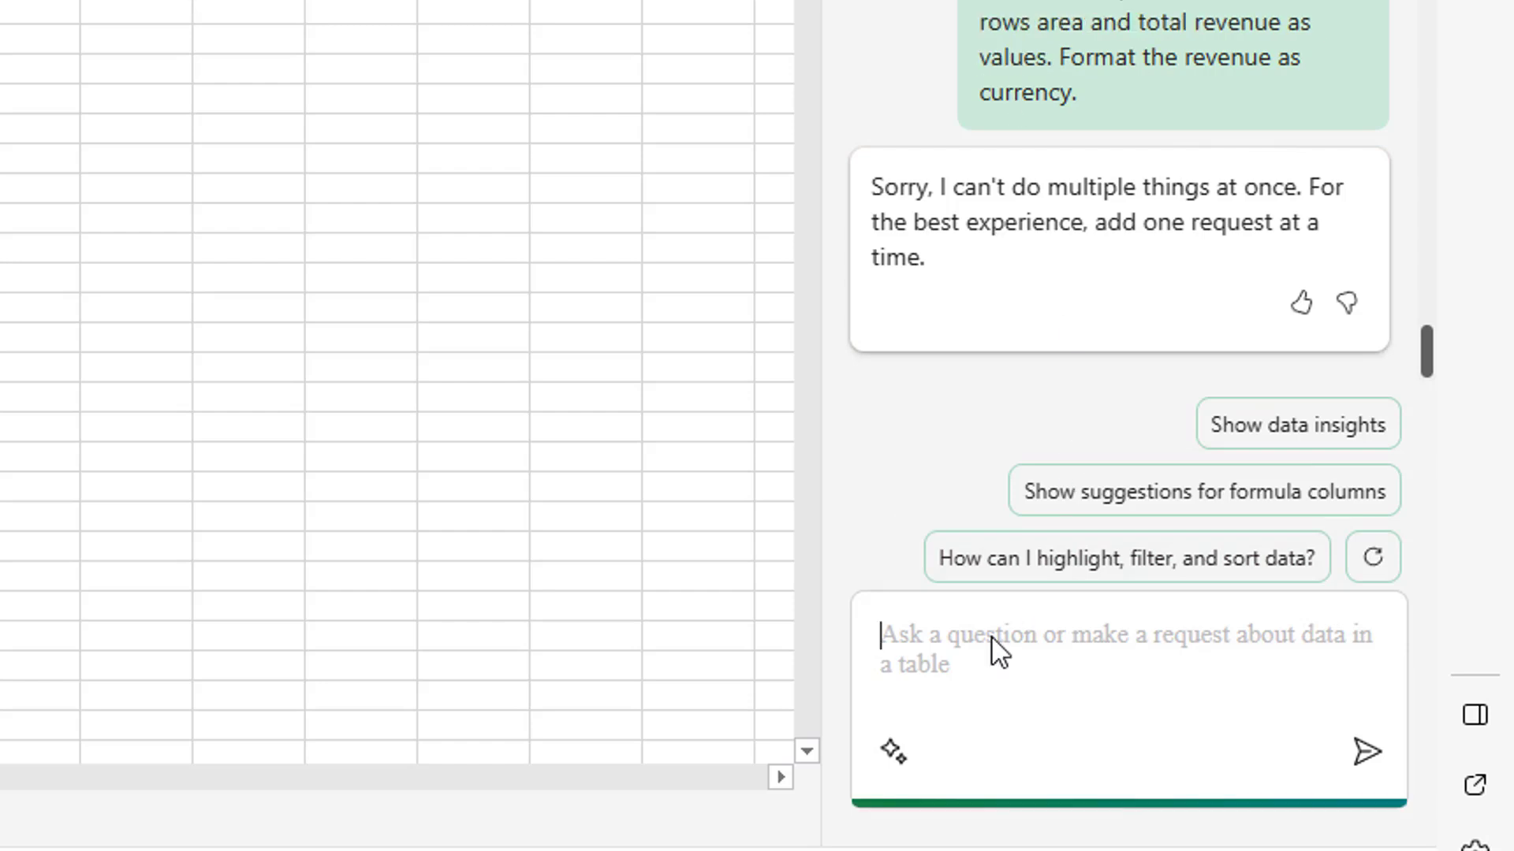
pyautogui.write('Create a pivot table with years across the top and months in the rows area and total revenue as values.')
pyautogui.click(1366, 755)
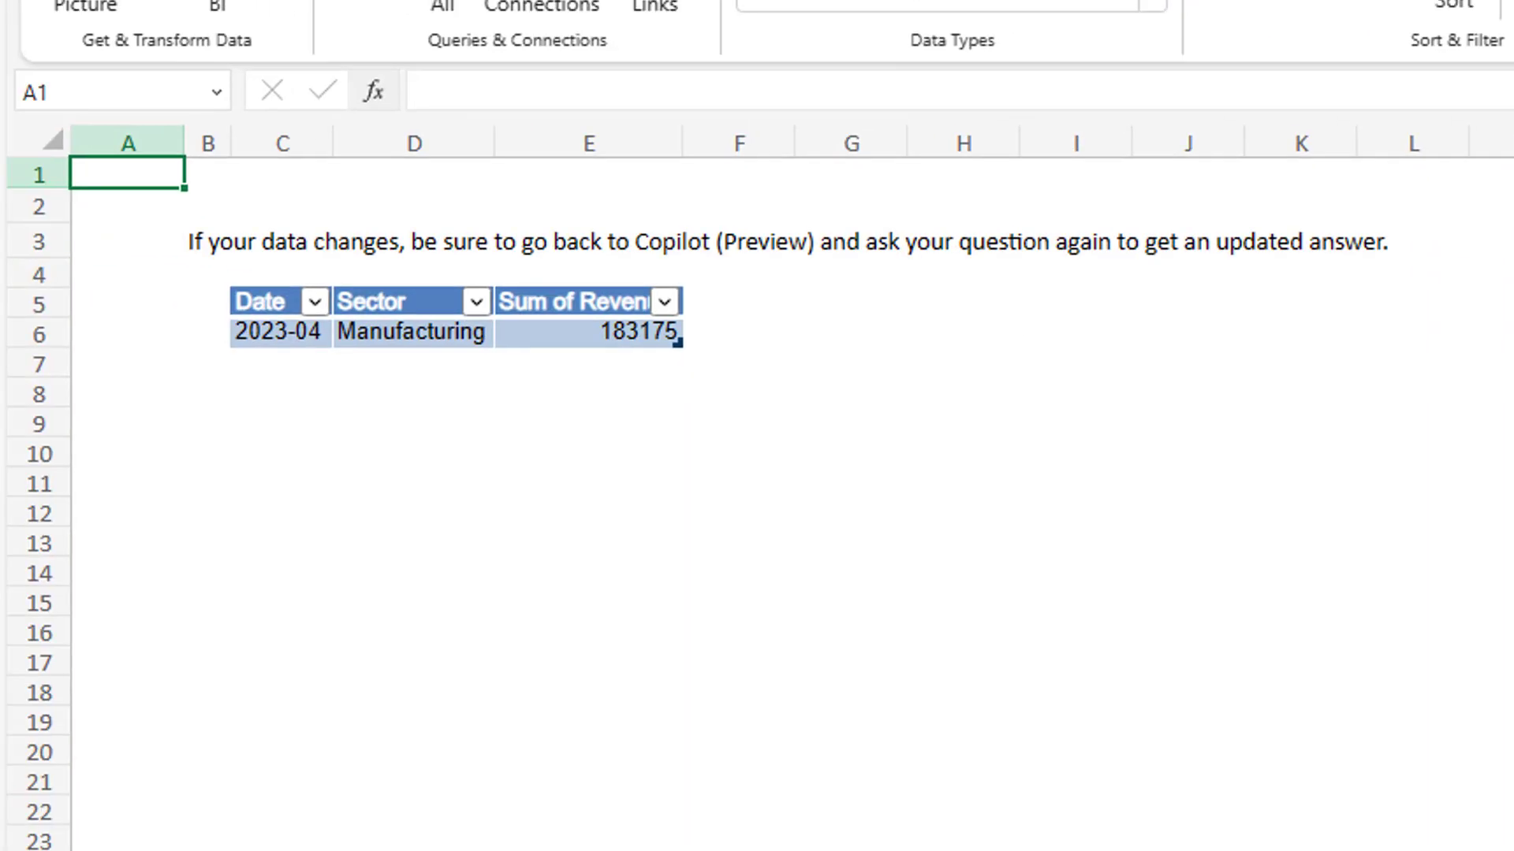
pyautogui.click(619, 332)
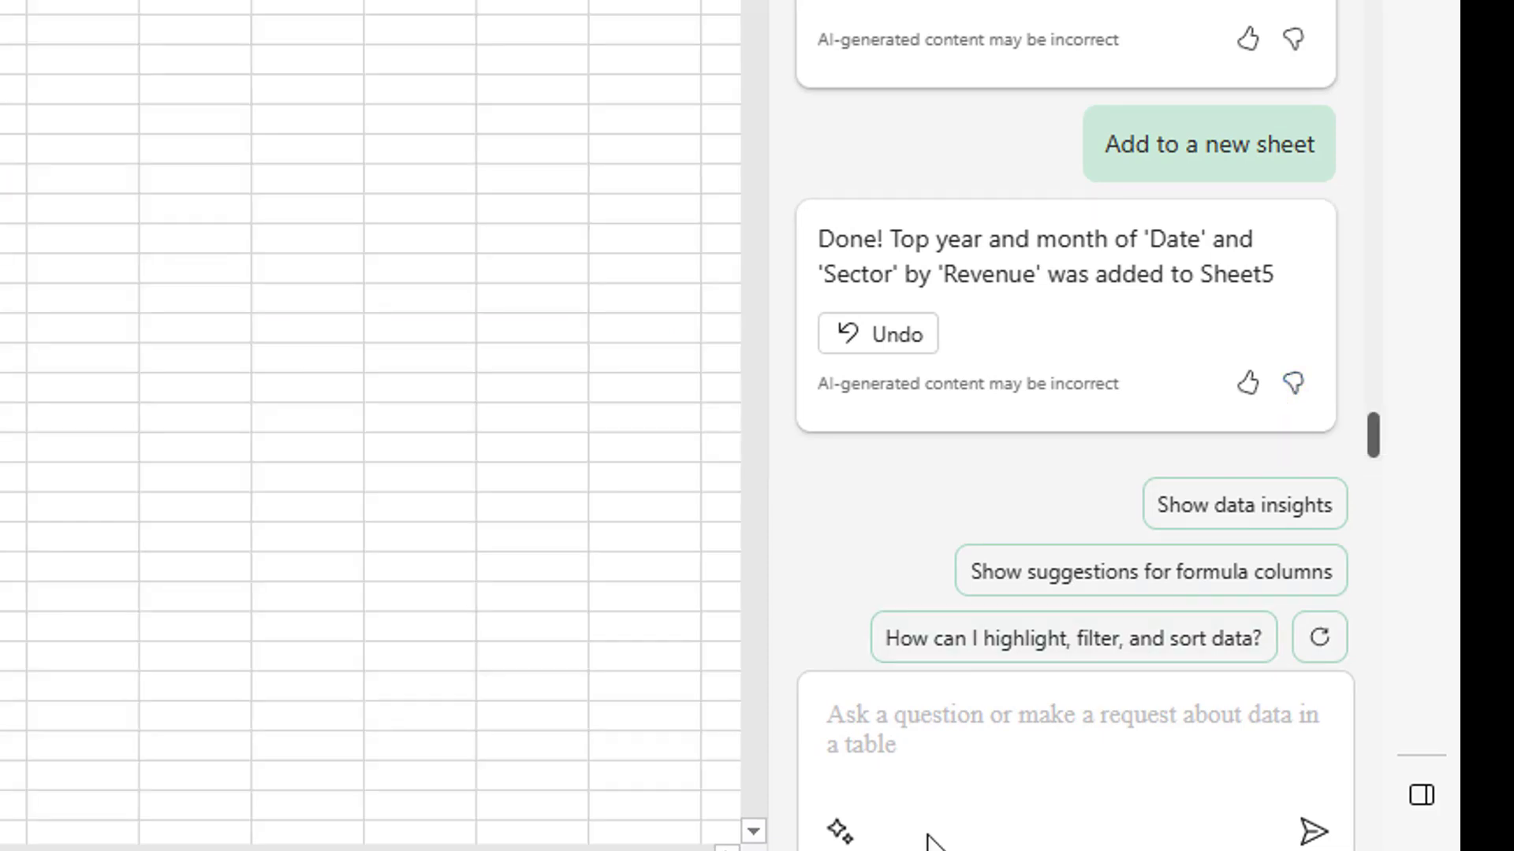
# - Ask Copilot to 'Highlight all Revenue over 20000', filling matching G2:G564 cells #FFEF9C
pyautogui.click(910, 732)
pyautogui.write('Highlight')
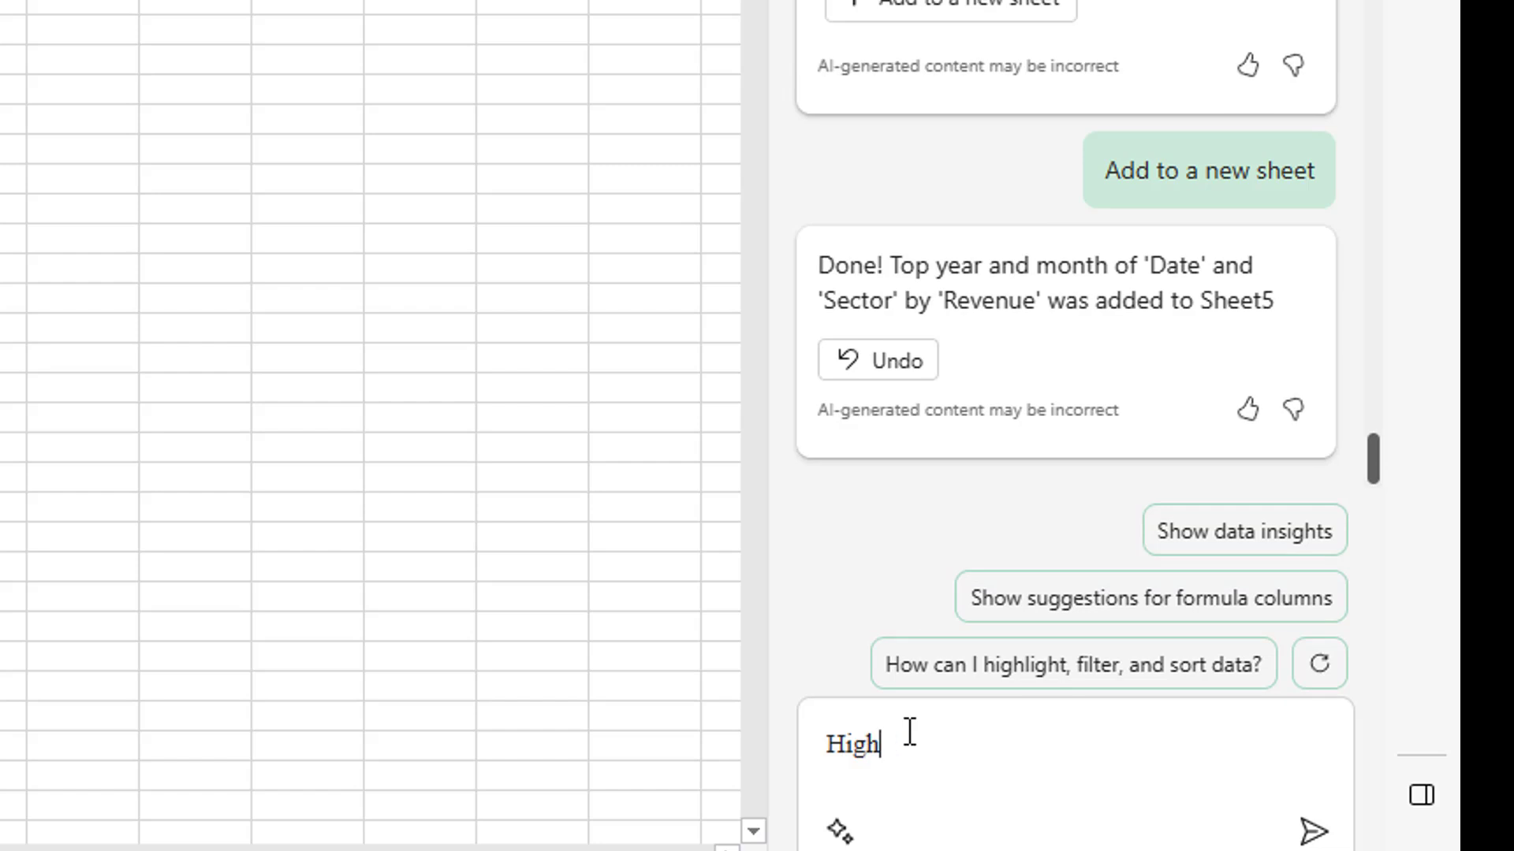
pyautogui.write(' all Revenue over 20000')
pyautogui.press('Return')
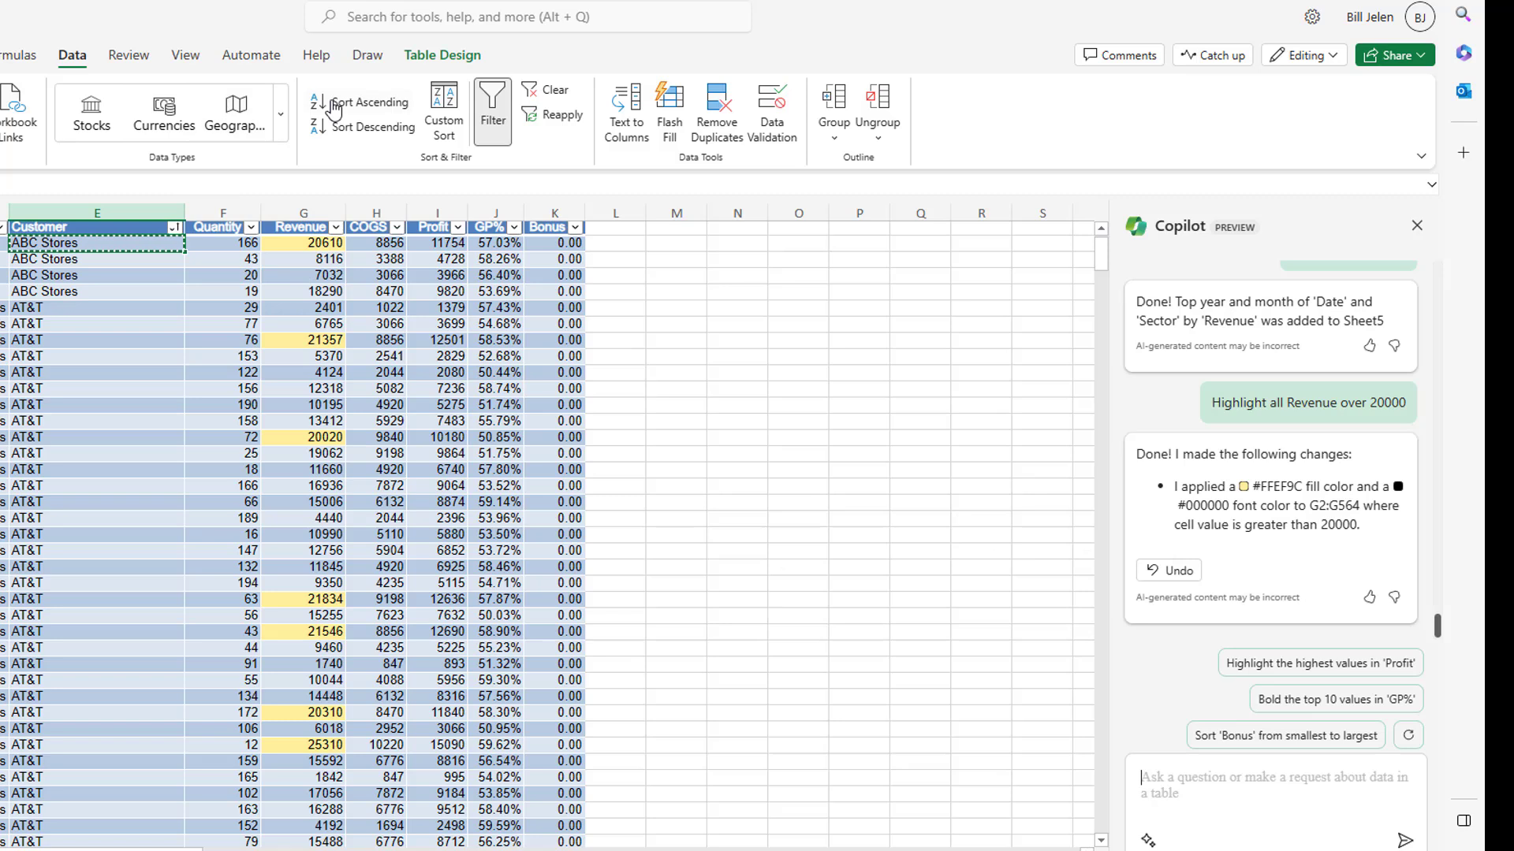
pyautogui.hotkey('alt', 'h')
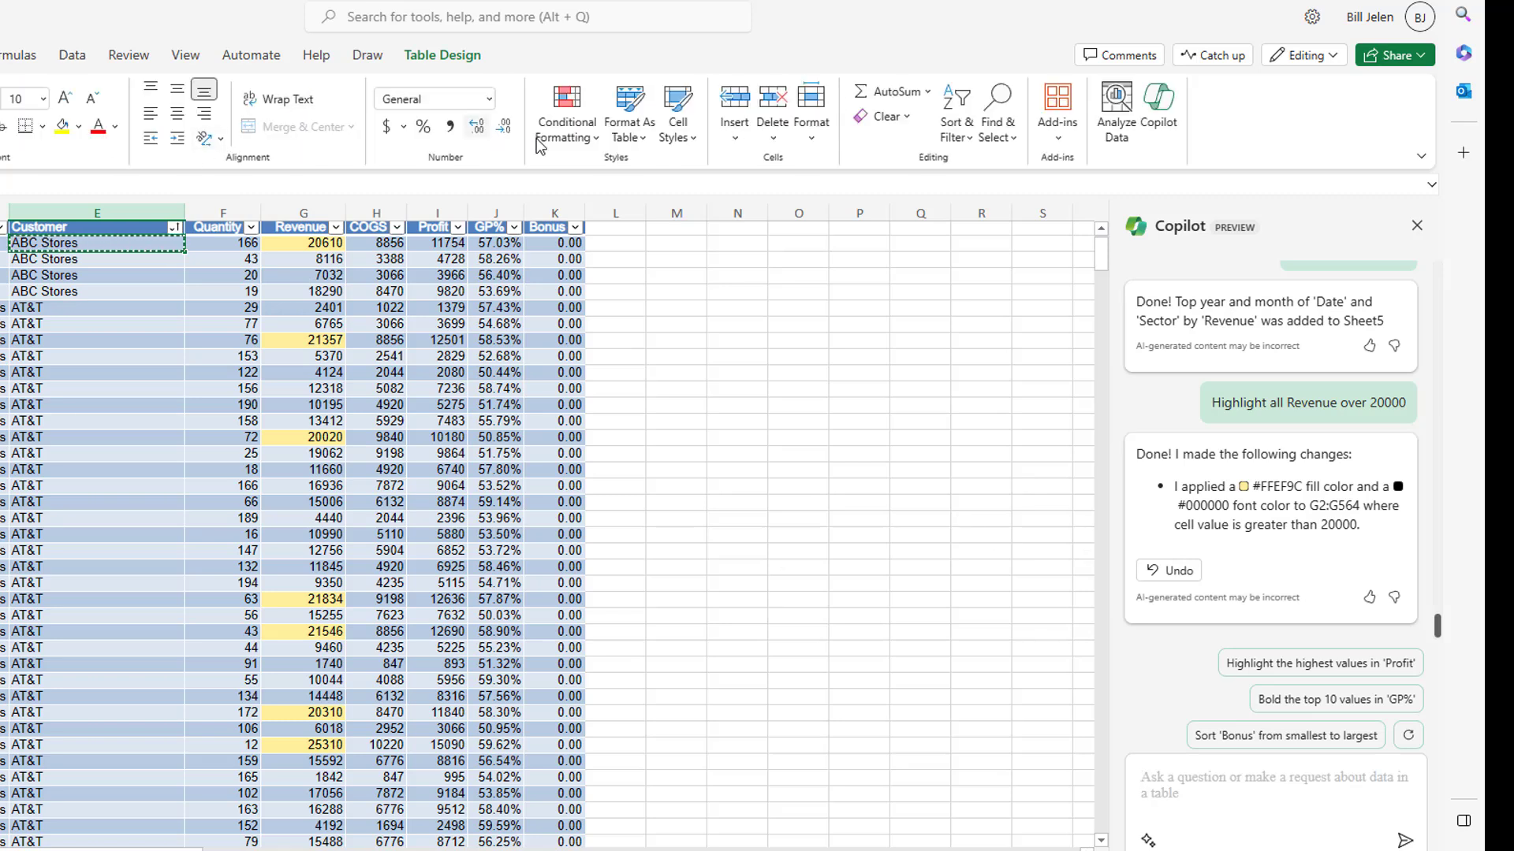
pyautogui.click(564, 130)
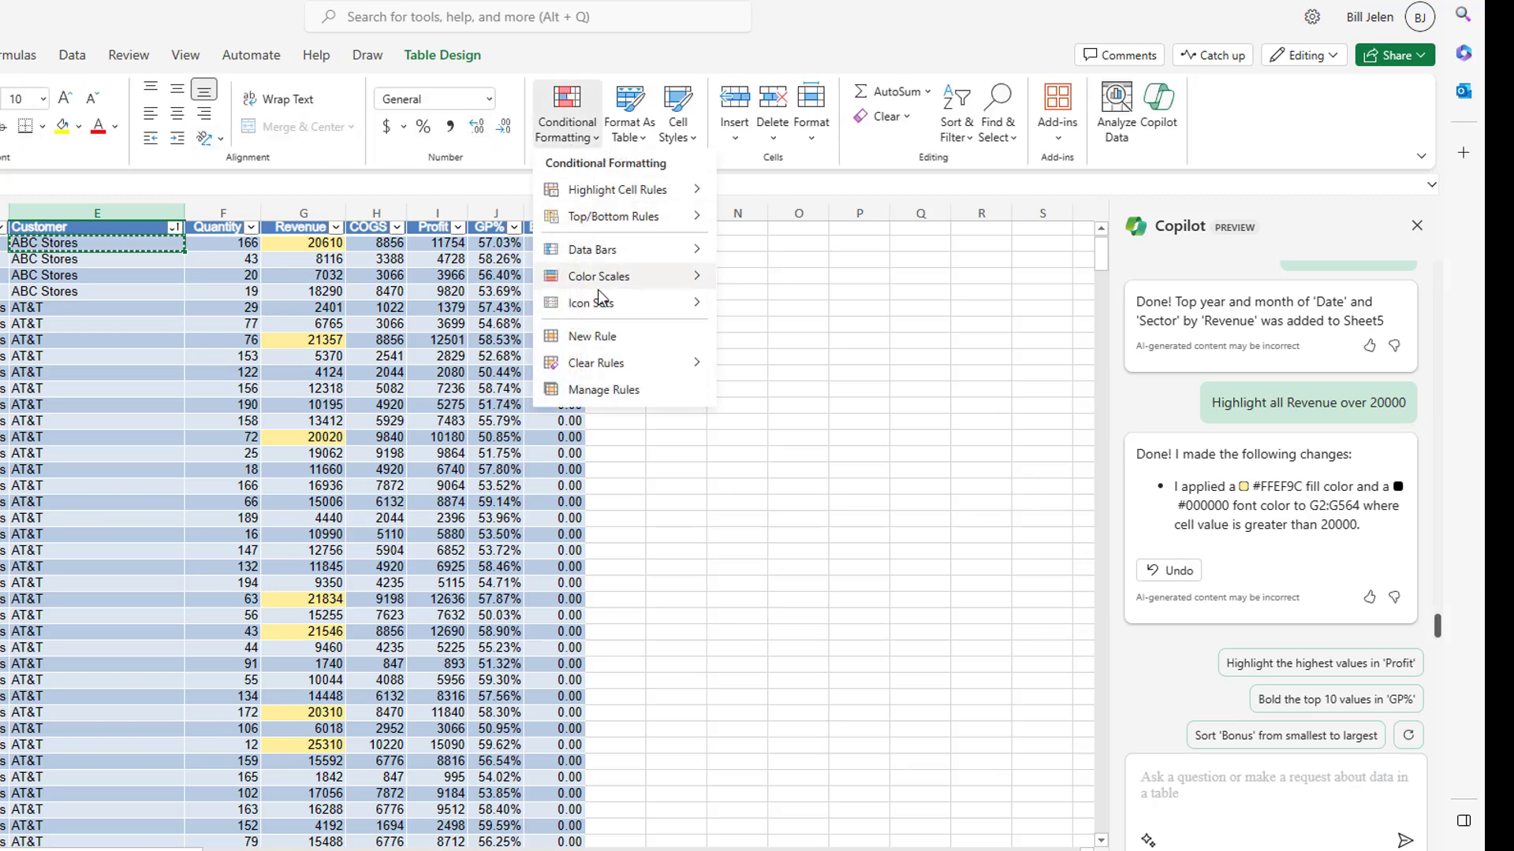
pyautogui.click(600, 390)
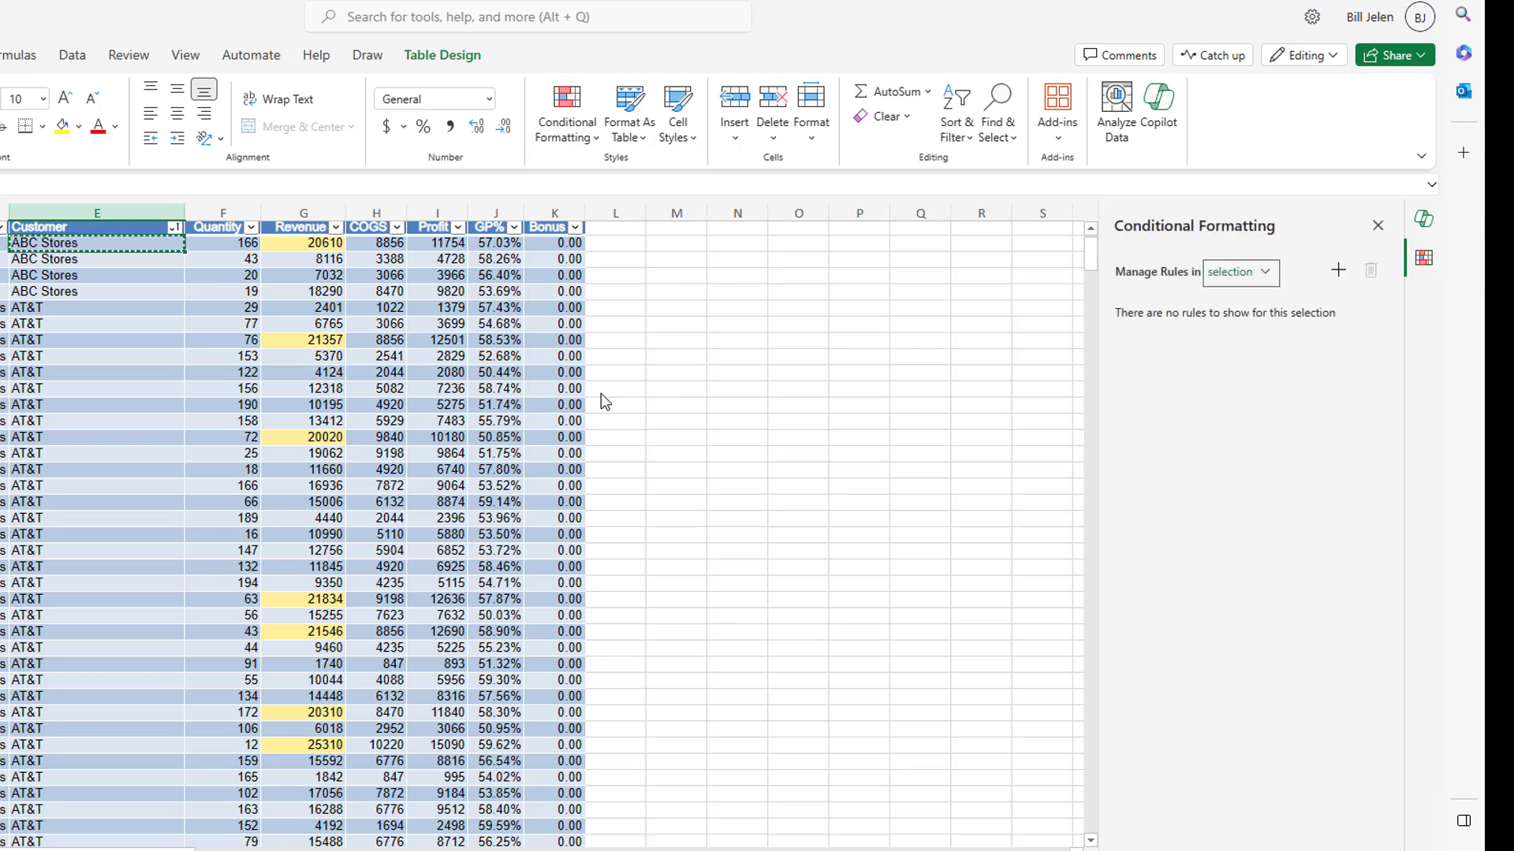
pyautogui.click(313, 247)
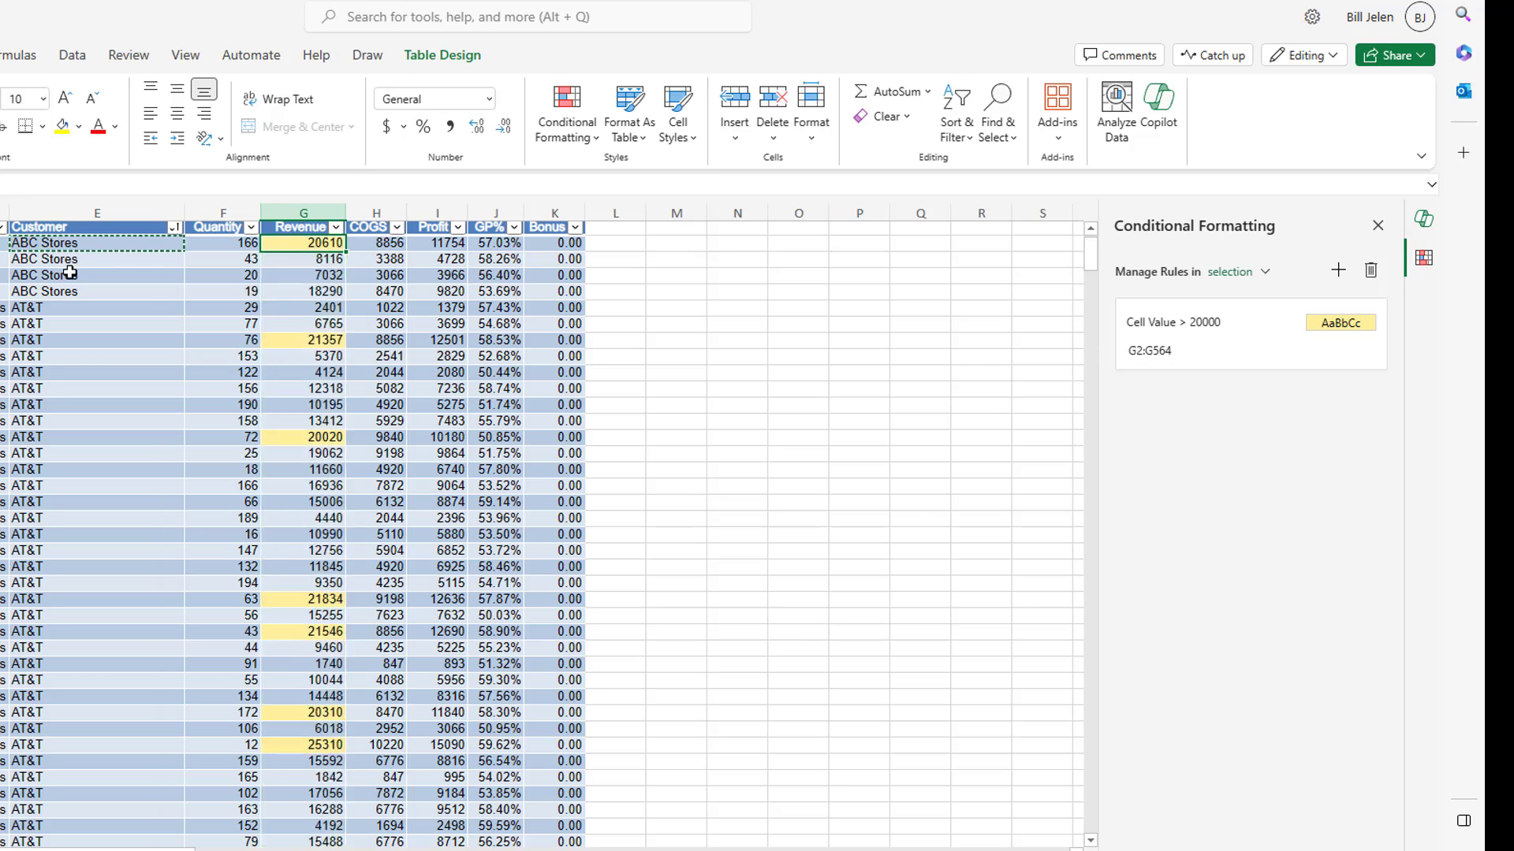
# - Ask Copilot to 'Highlight all dates that fall in February' in the C2:C564 date column
pyautogui.click(1424, 219)
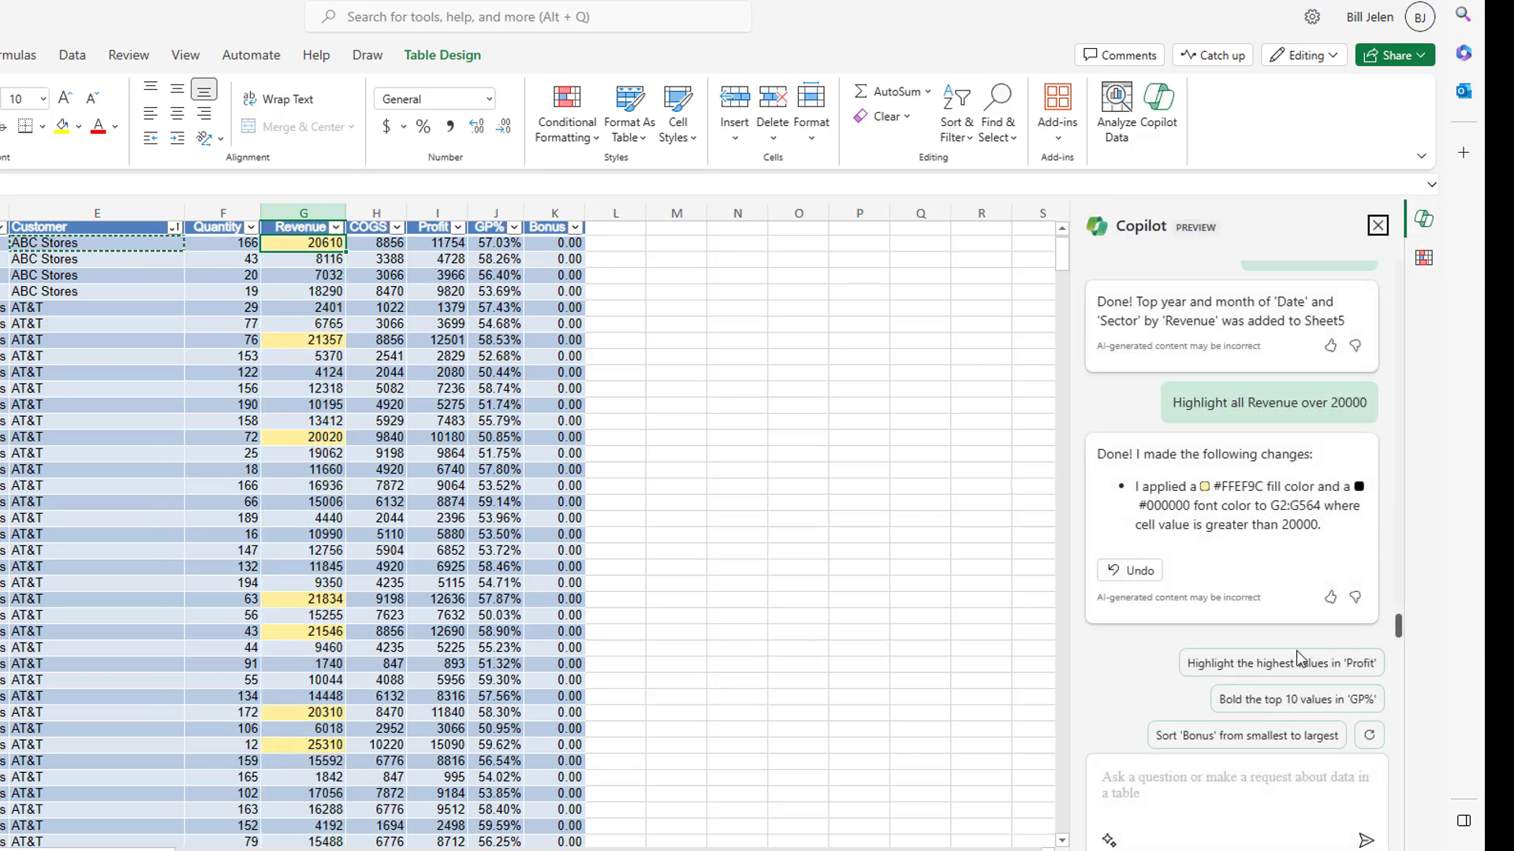
pyautogui.click(1142, 773)
pyautogui.write('Highlight')
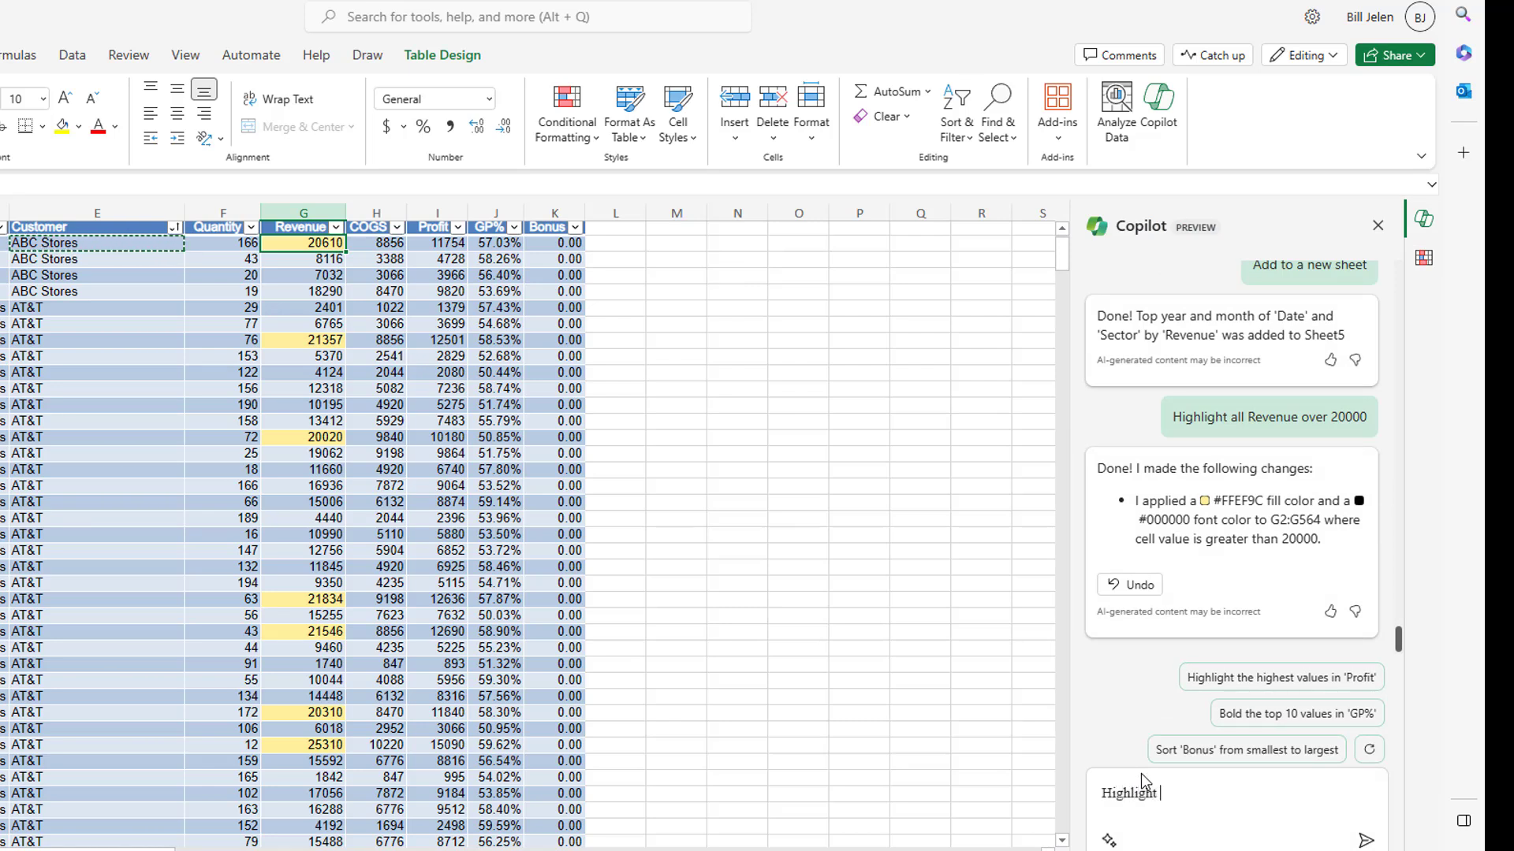
pyautogui.write(' all dates t')
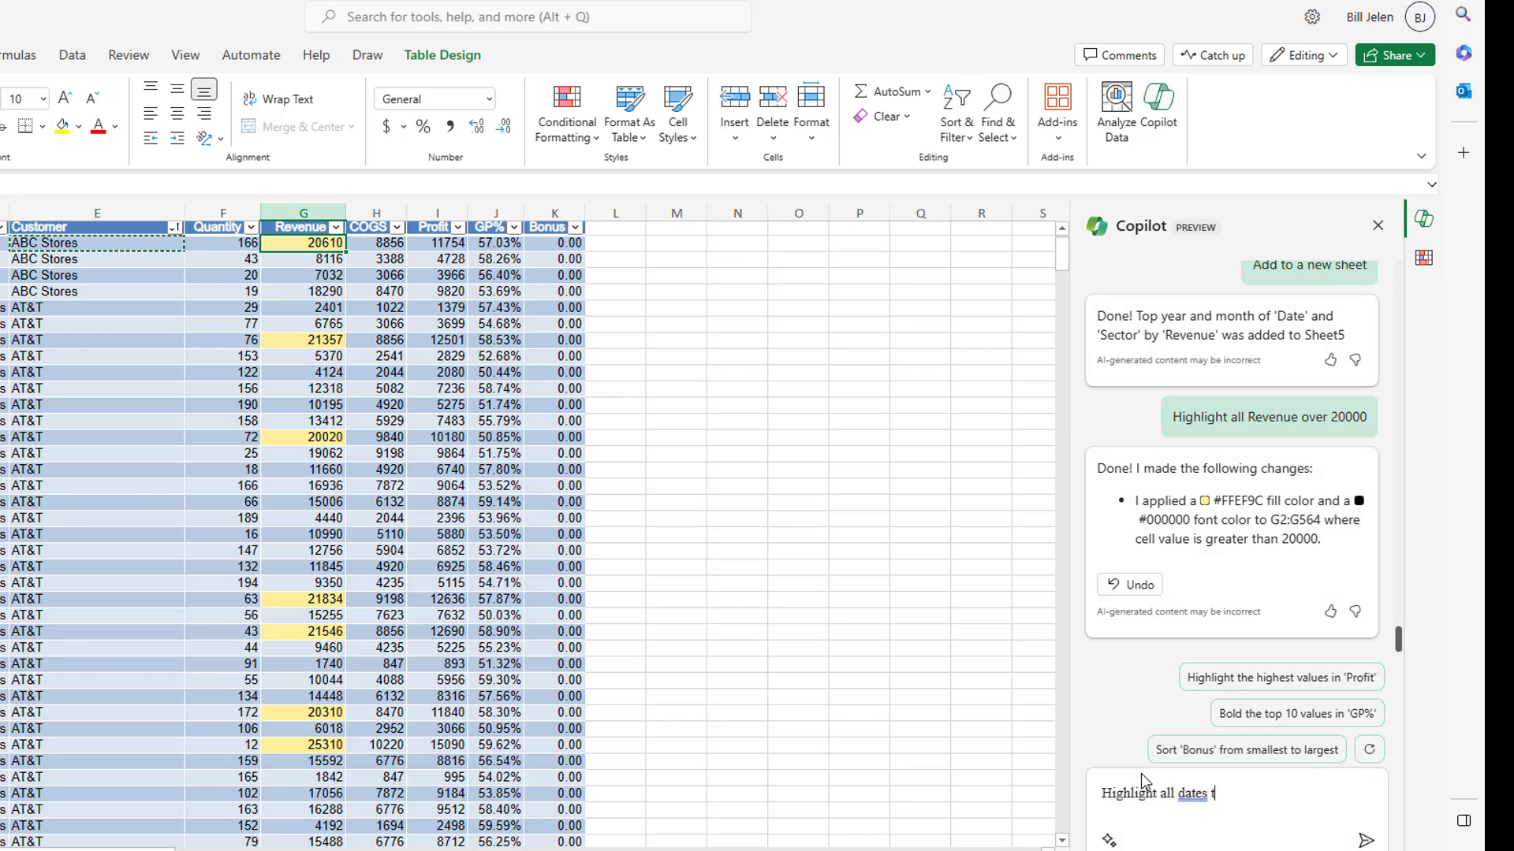
pyautogui.press('BackSpace')
pyautogui.press('BackSpace')
pyautogui.press('BackSpace')
pyautogui.write('that fall in Febr')
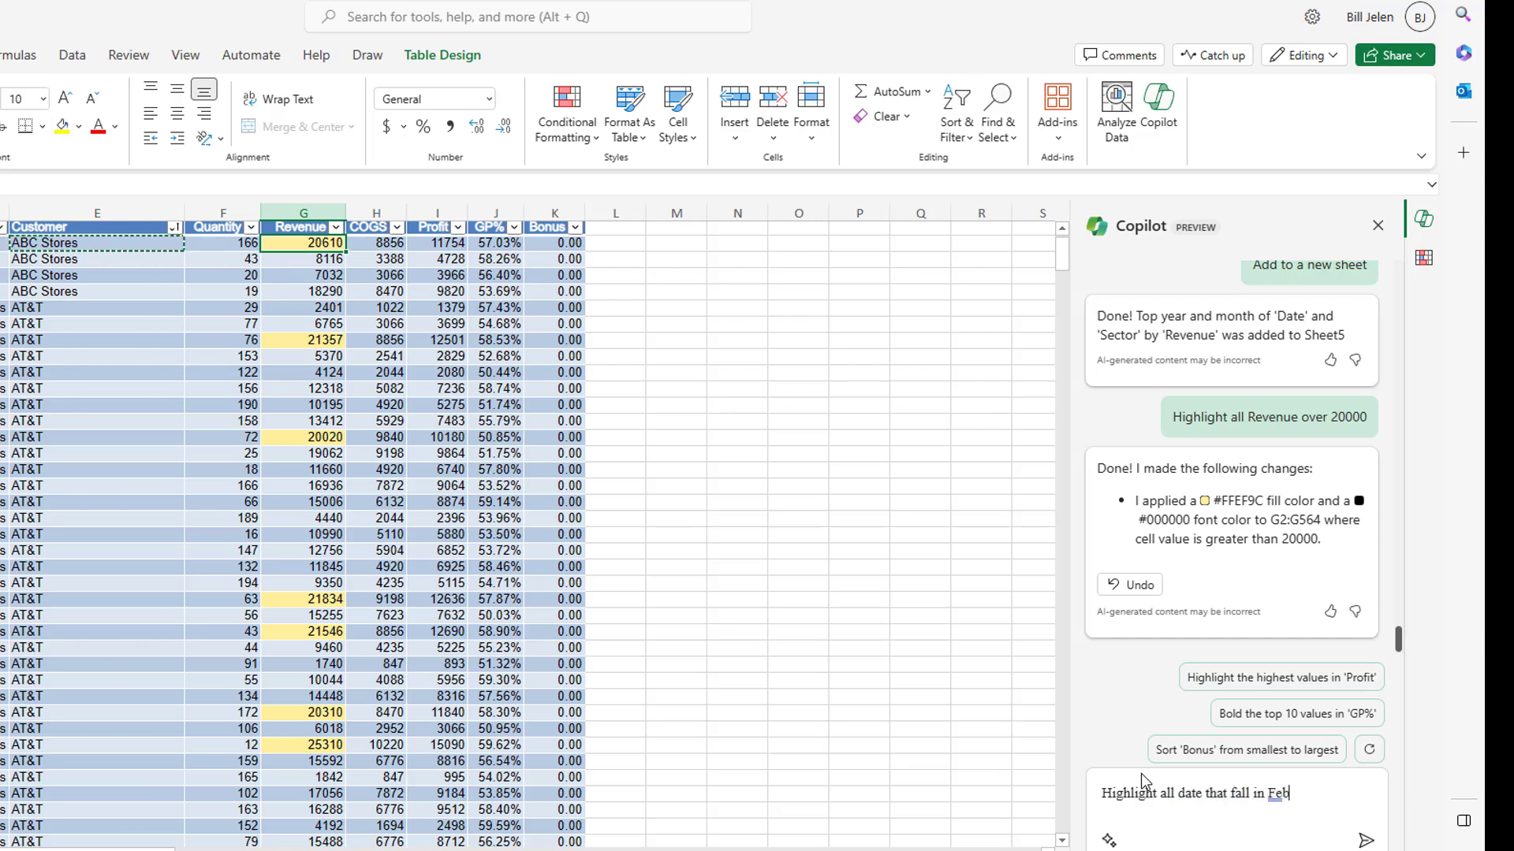
pyautogui.write('uary')
pyautogui.press('Return')
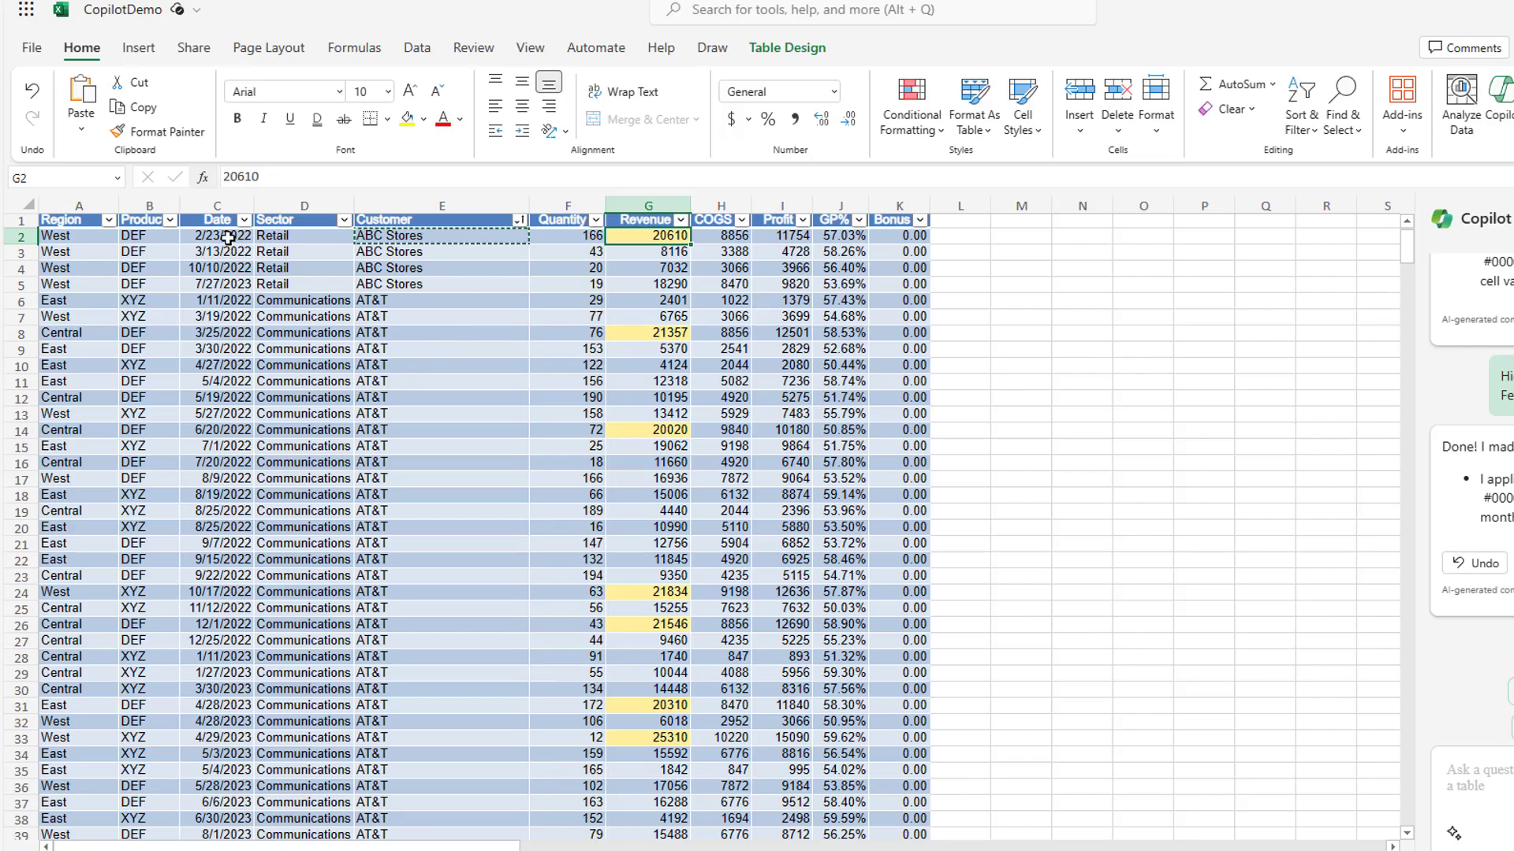
pyautogui.click(217, 235)
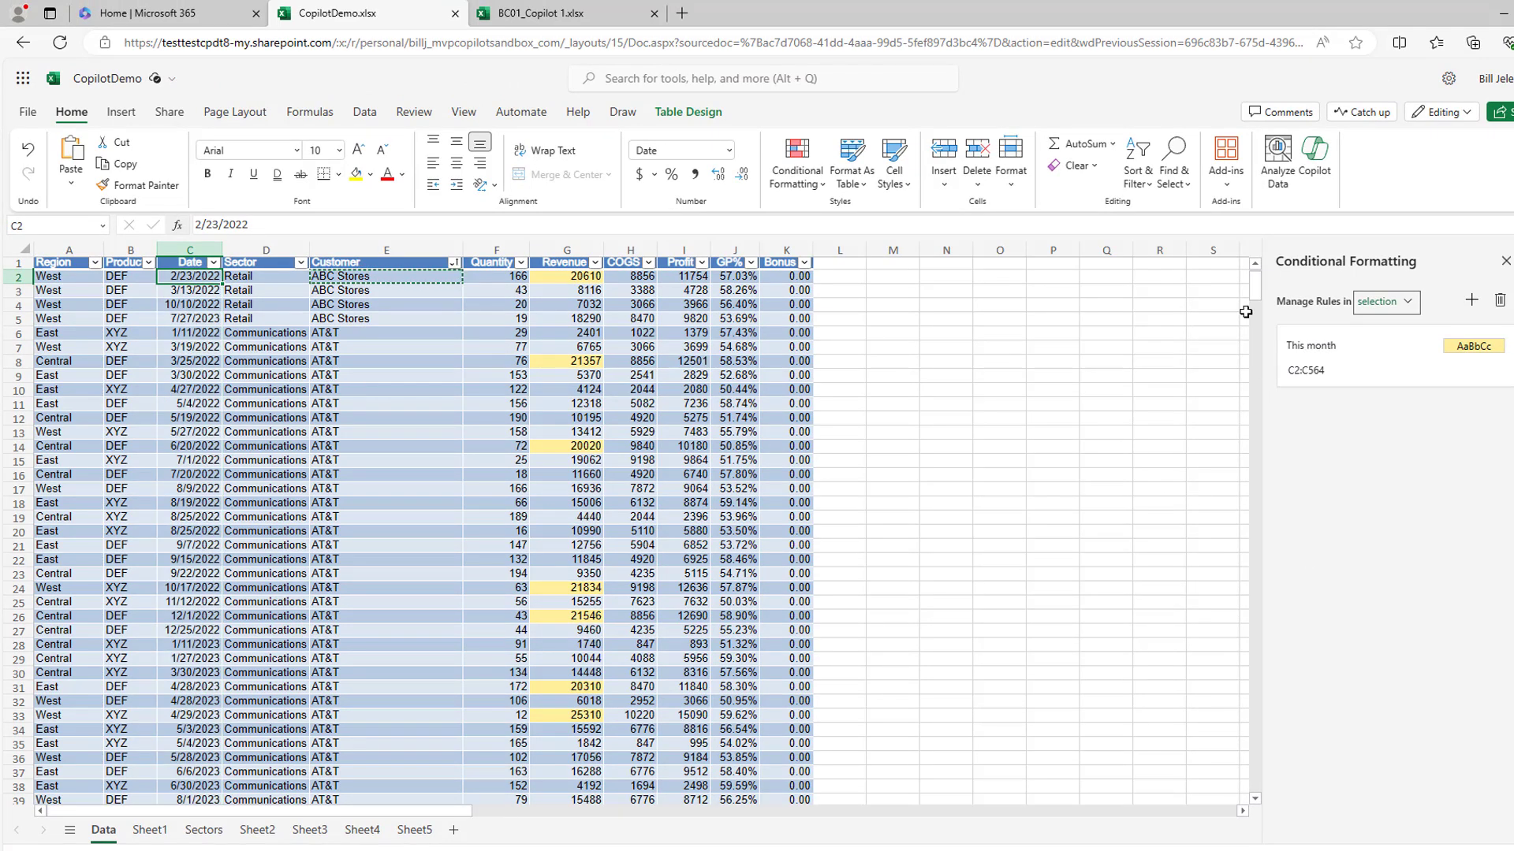
pyautogui.moveTo(1256, 293); pyautogui.dragTo(1256, 364)
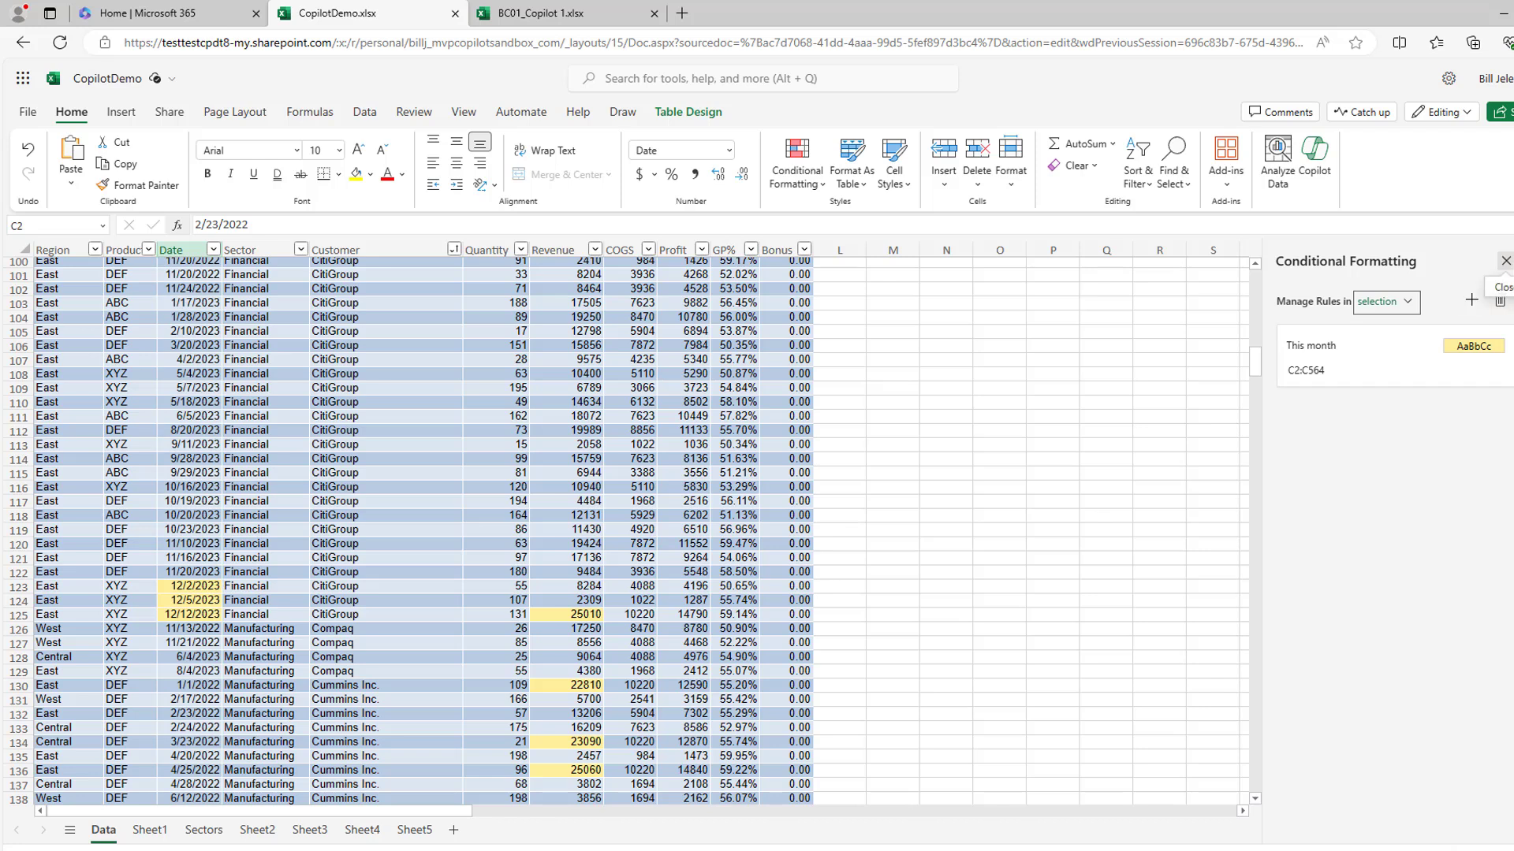
pyautogui.click(1506, 260)
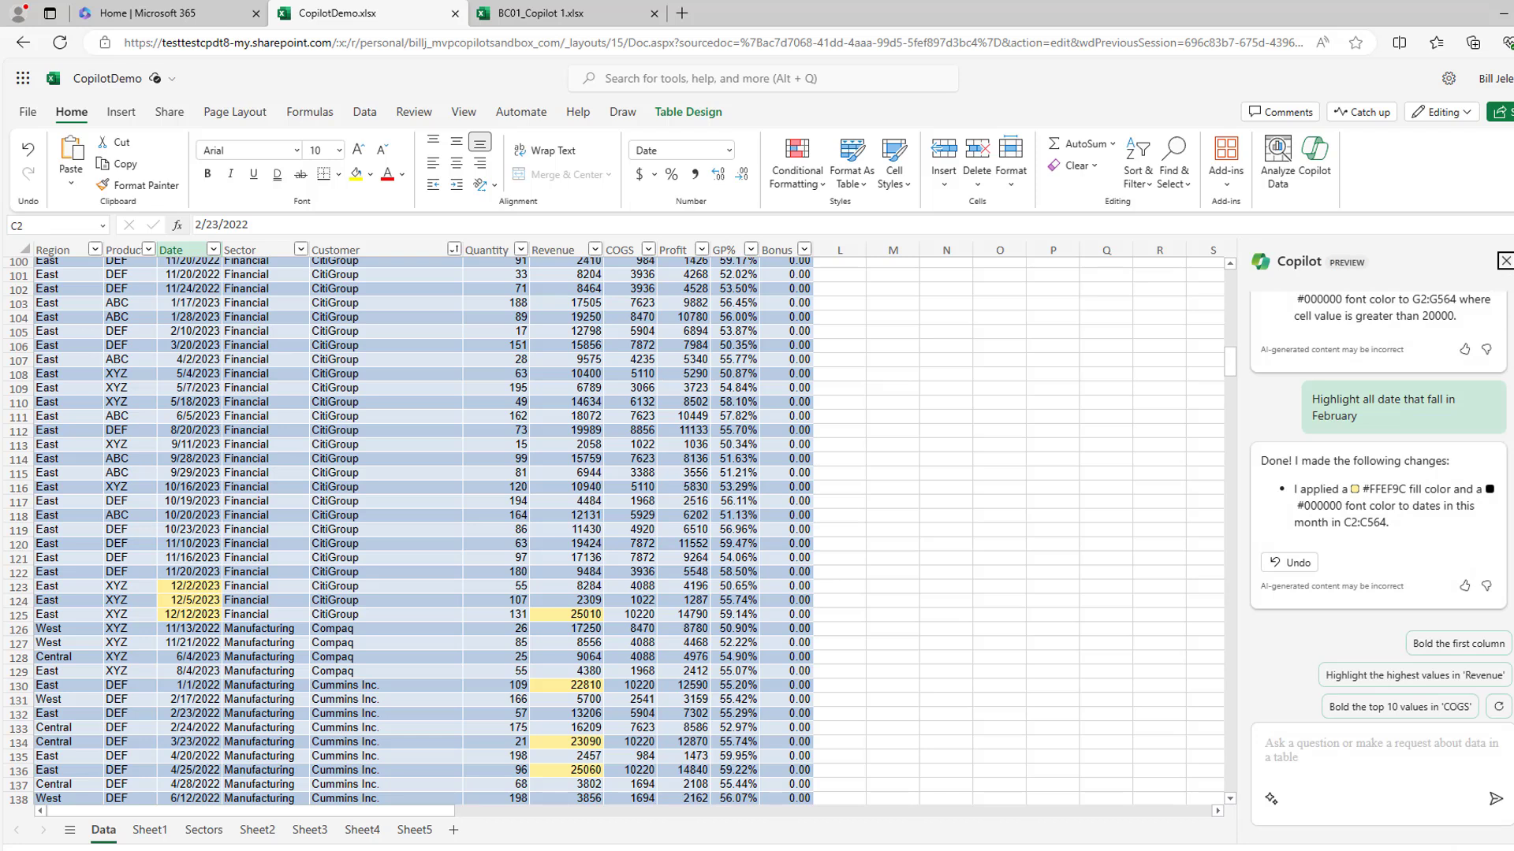
# - Ask Copilot to sort by product within region, ascending by Region then Product
pyautogui.scroll(10, 1419, 354)
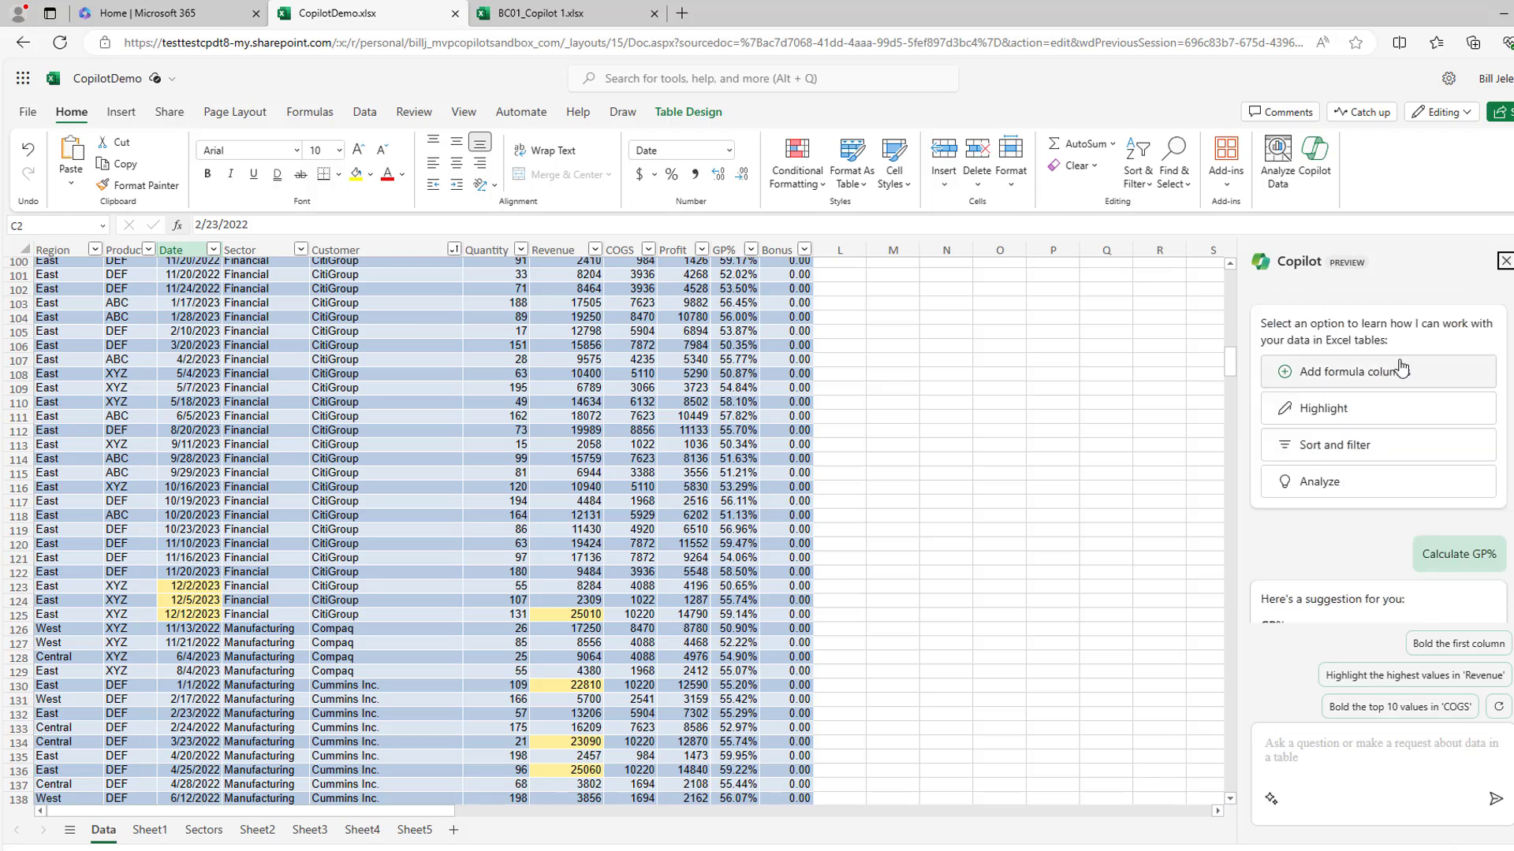
pyautogui.click(1300, 753)
pyautogui.write('Sort b')
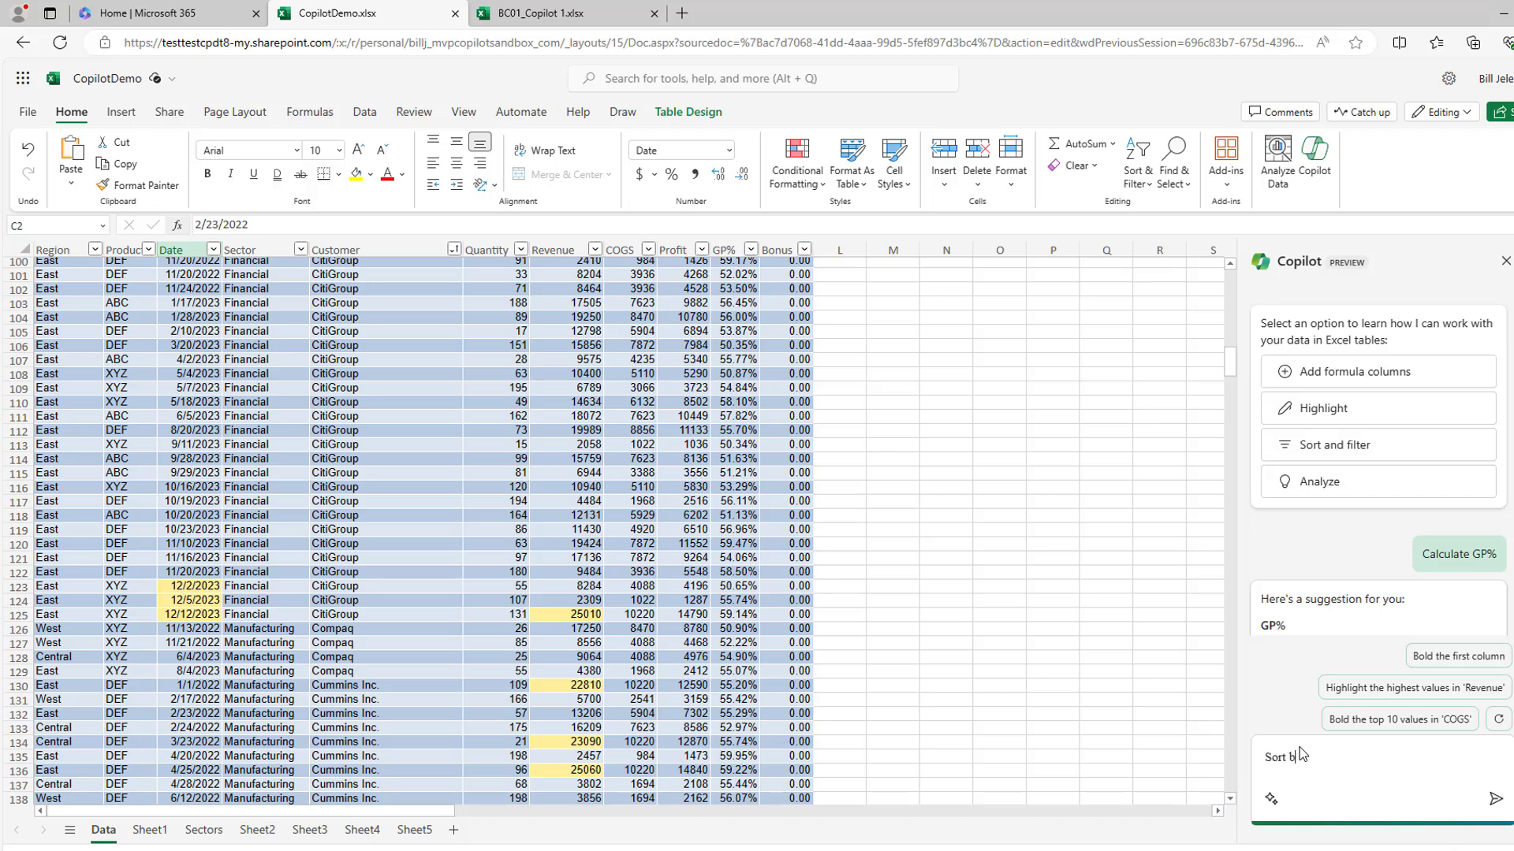
pyautogui.write('y product within region')
pyautogui.press('Return')
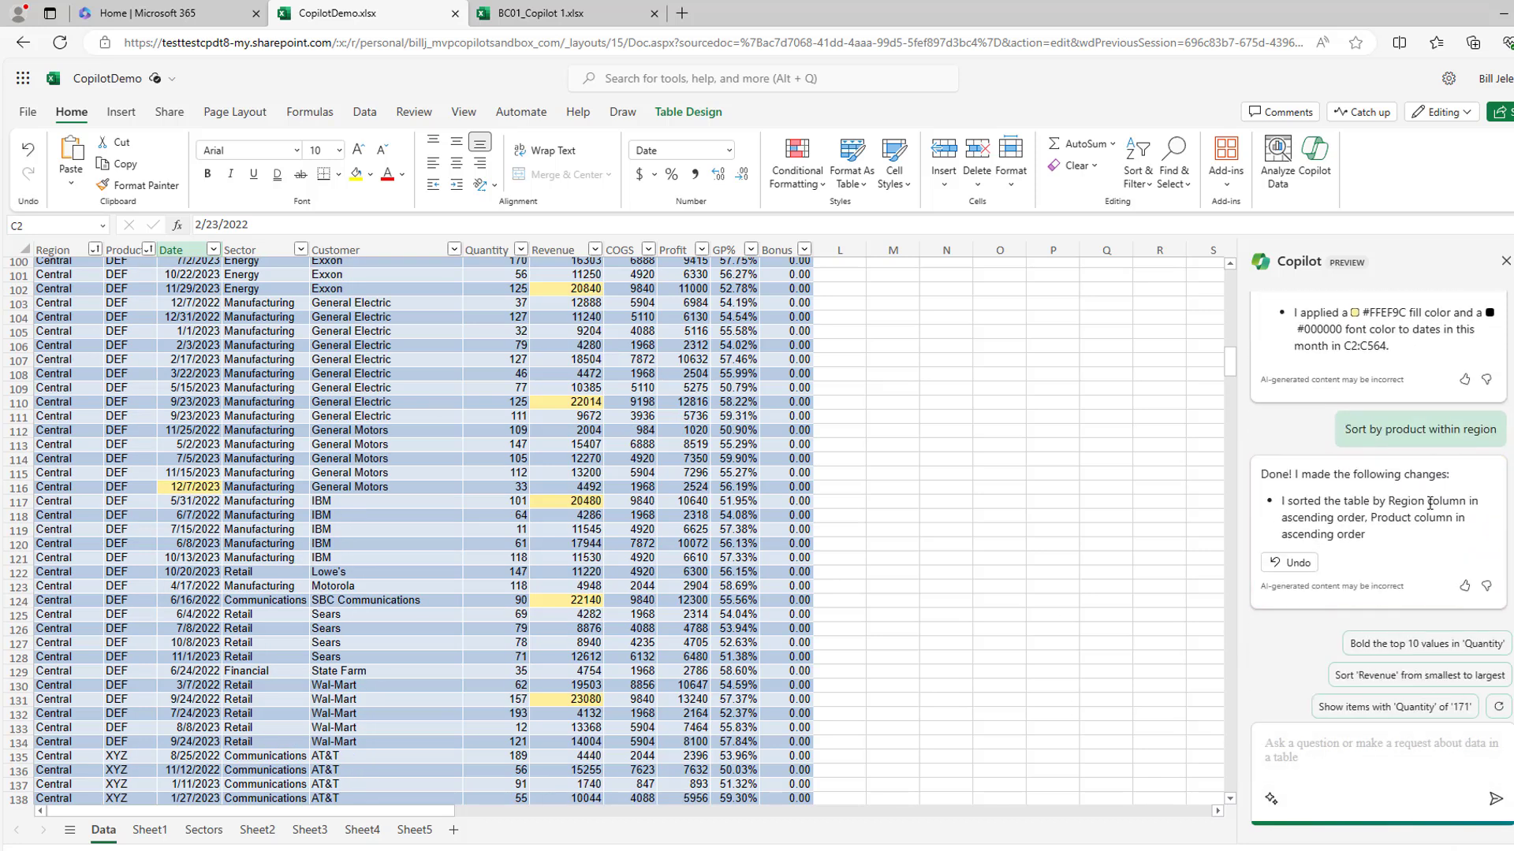
# - Ask Copilot to show only the IBM records in the sales table
pyautogui.click(1318, 747)
pyautogui.write('Show only')
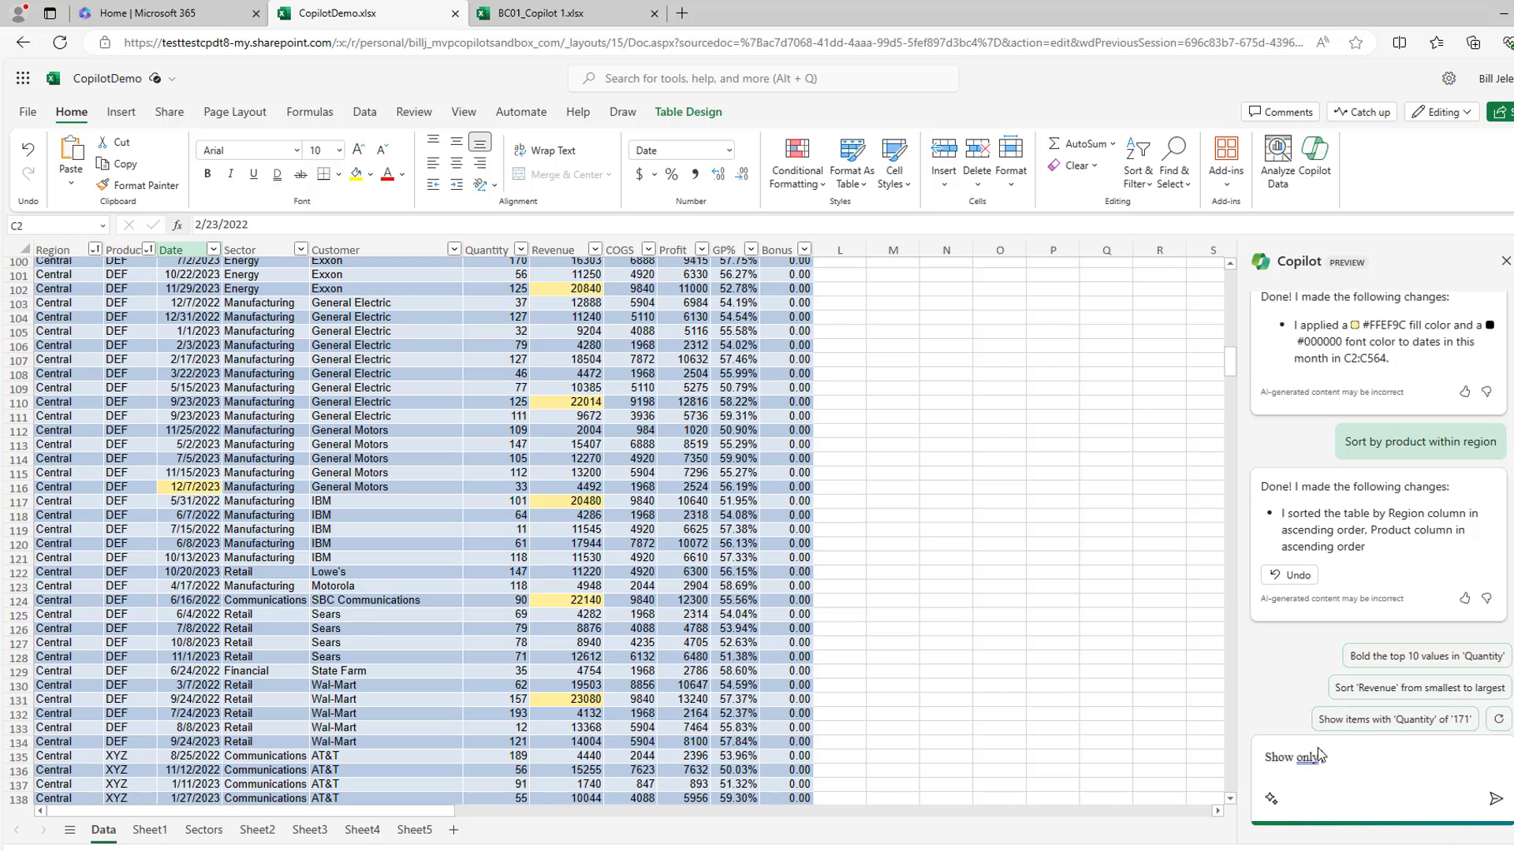
pyautogui.write(' theords for IBM')
pyautogui.press('Return')
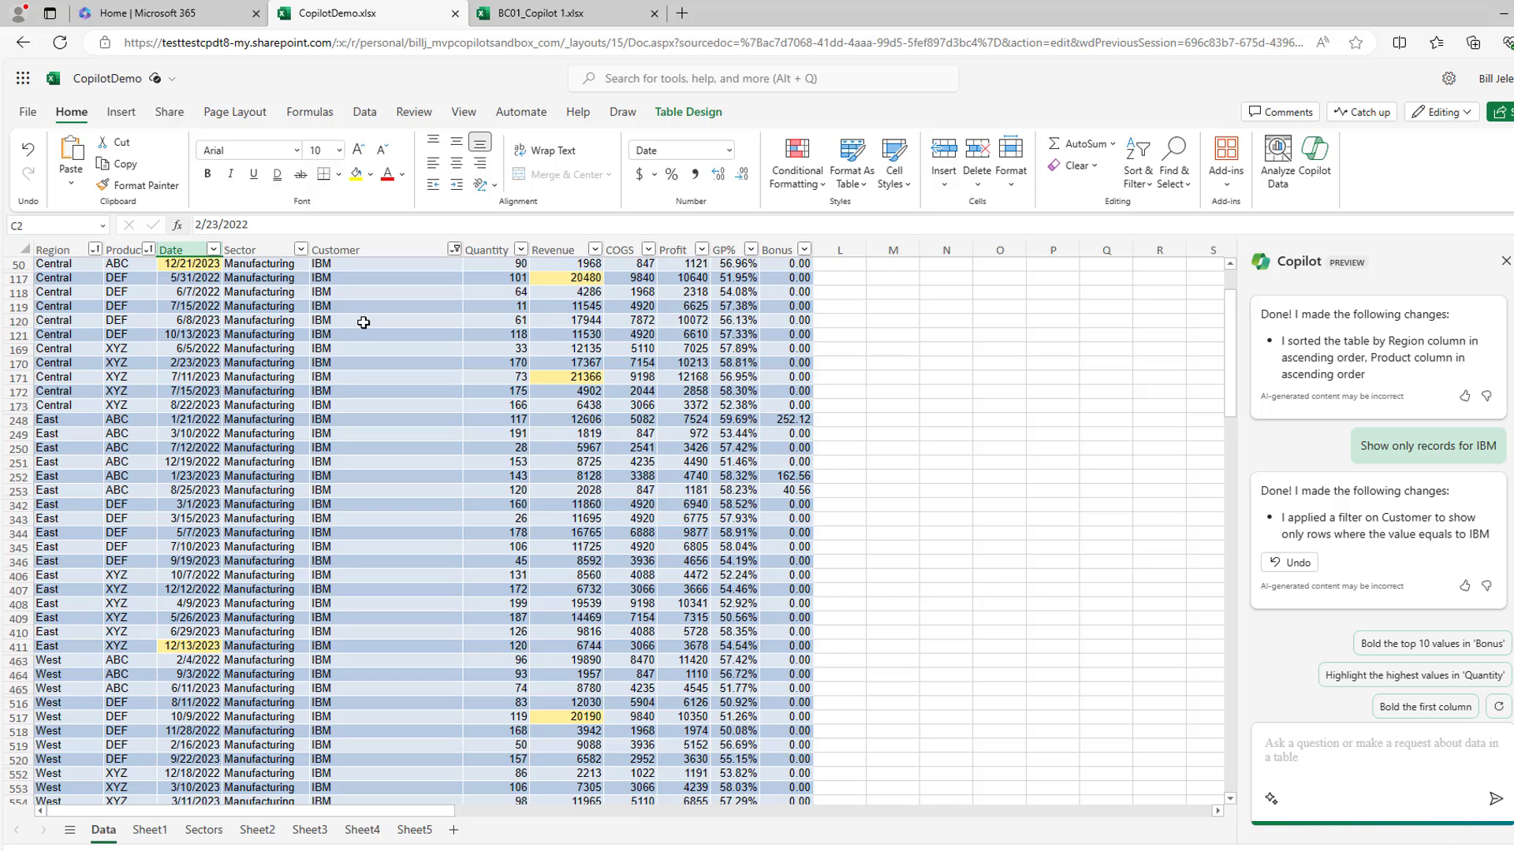
# - Like the video and subscribe to MrExcel.com with notifications set to All
pyautogui.click(1437, 768)
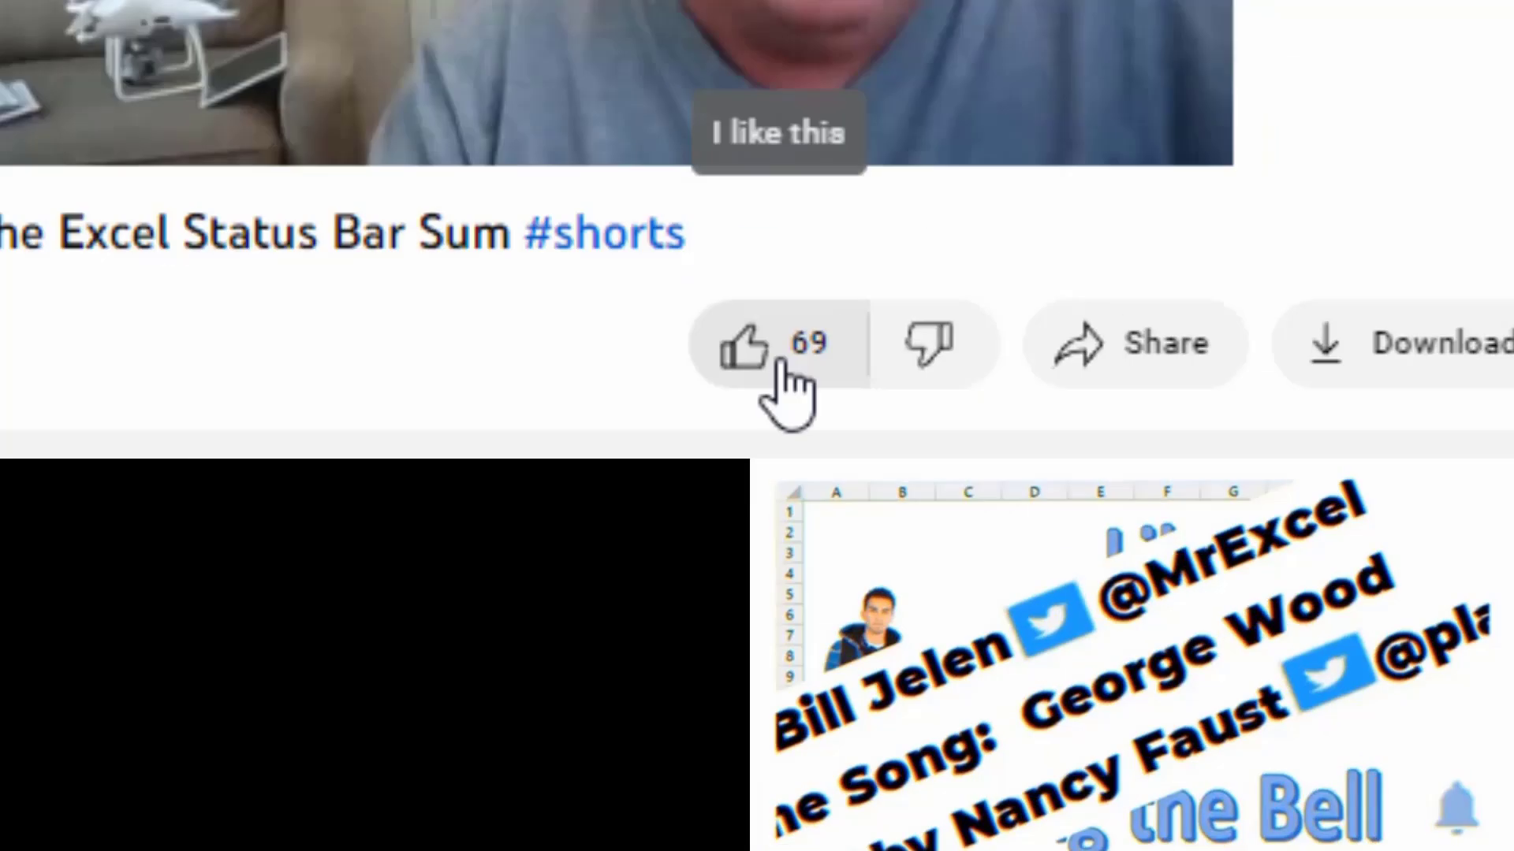
pyautogui.click(778, 383)
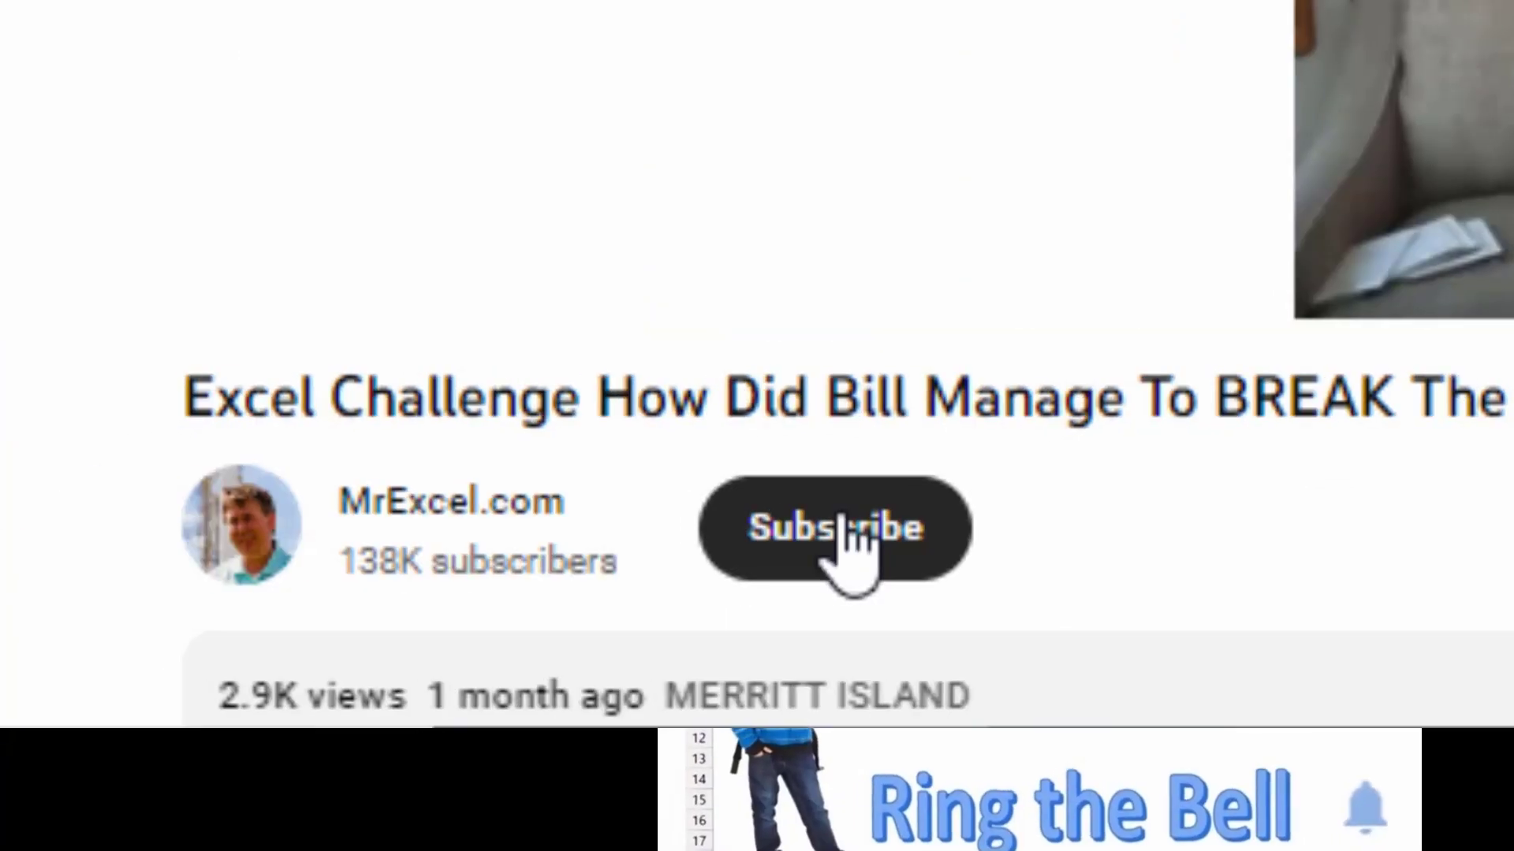
pyautogui.click(512, 545)
pyautogui.click(766, 544)
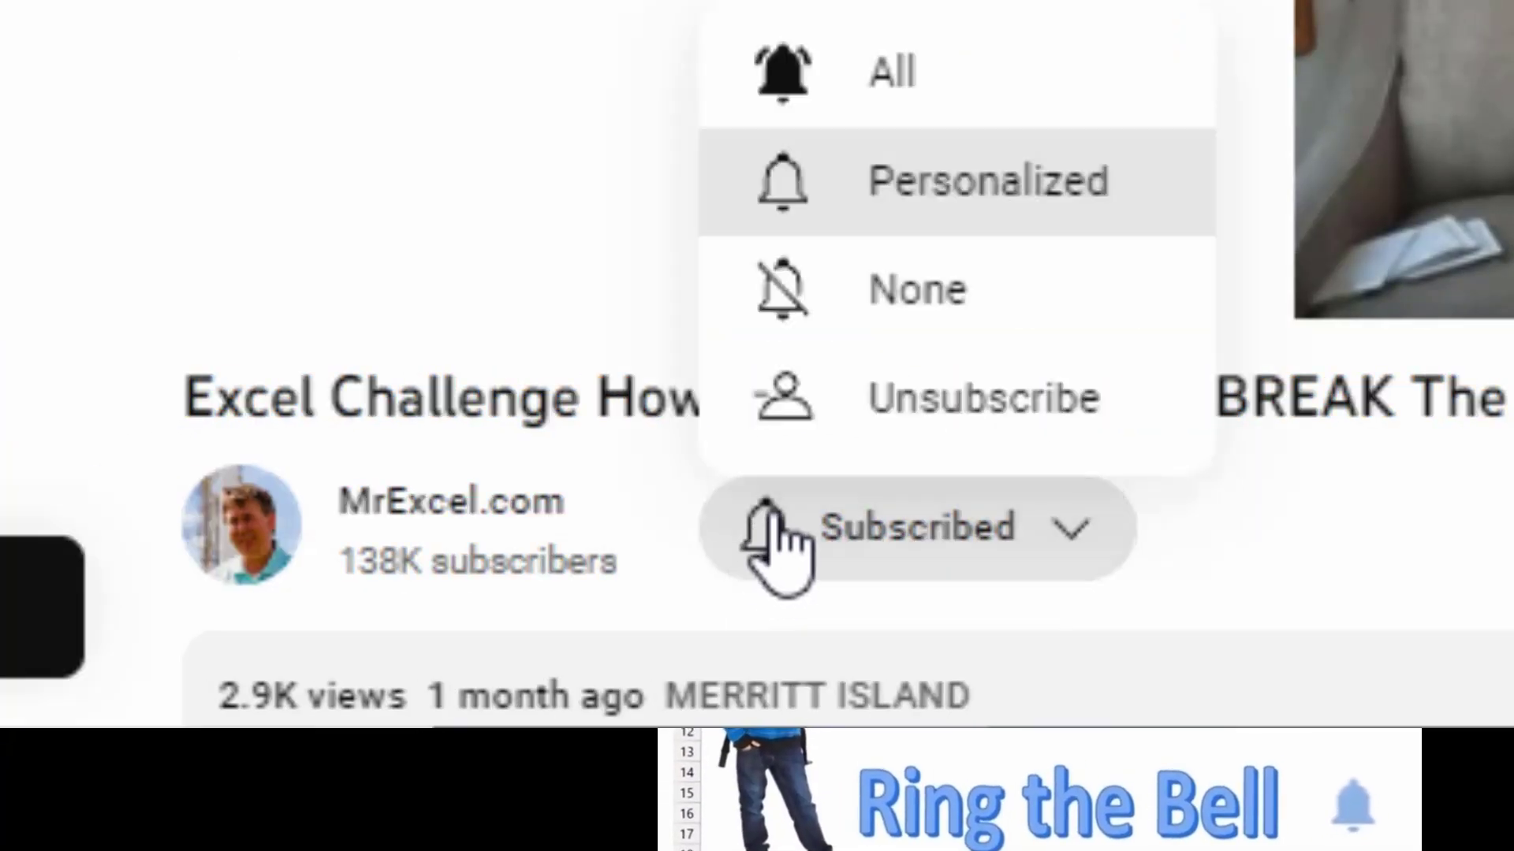
pyautogui.click(901, 82)
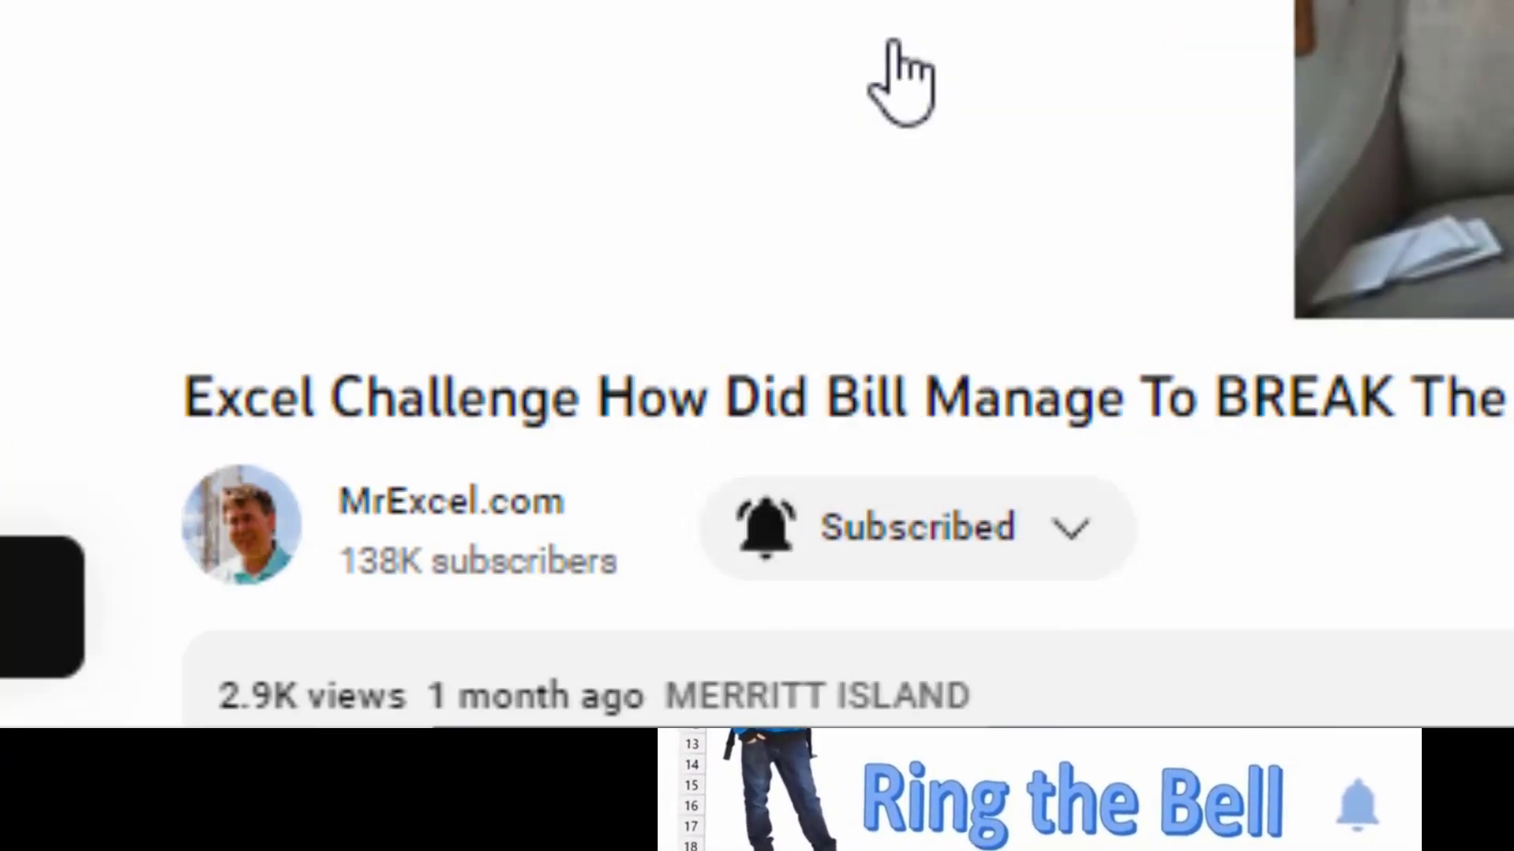